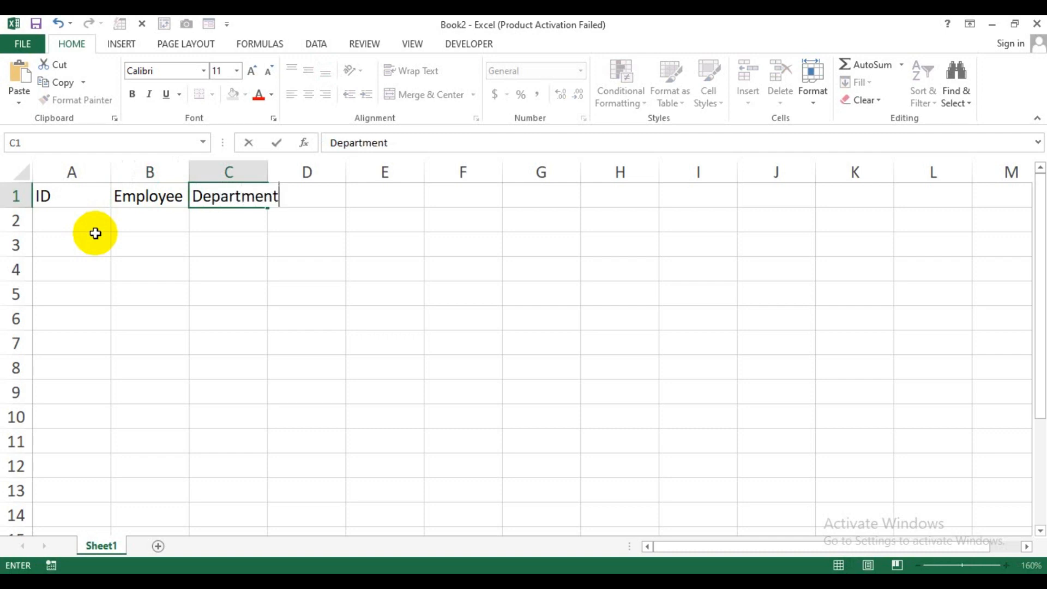
Complete the header row after Department by entering Days, Tax and Salary in cells D1 to F1.
{"action": "key", "text": "Tab"}
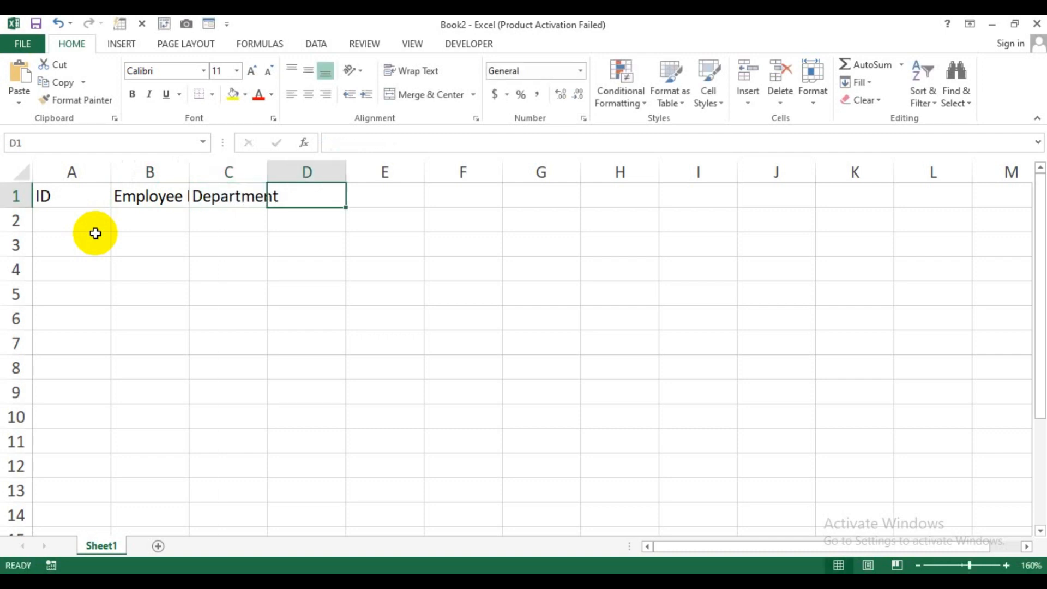
{"action": "type", "text": "Days"}
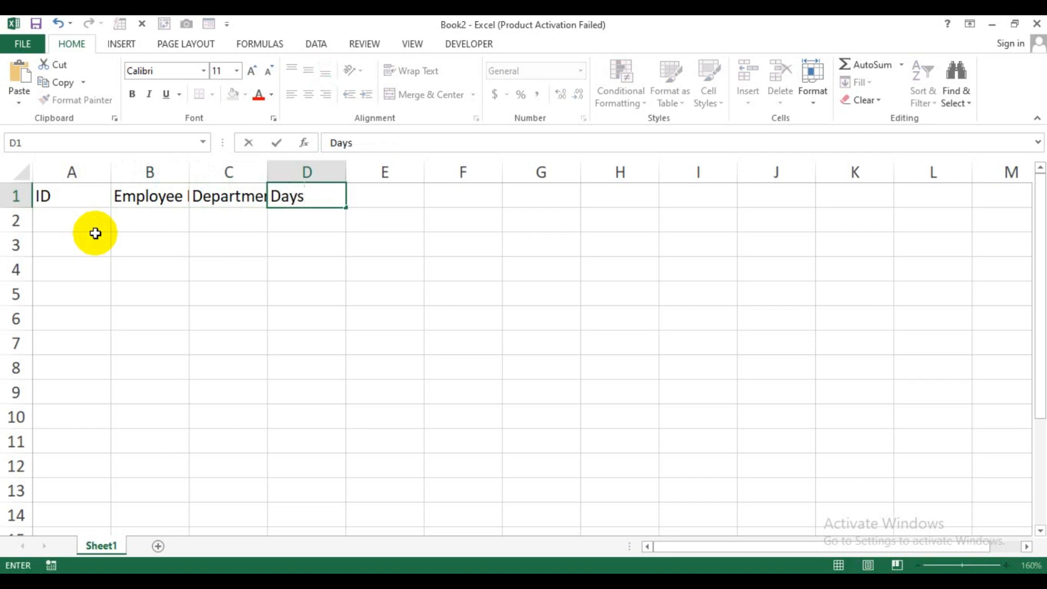
{"action": "key", "text": "Tab"}
{"action": "type", "text": "TA"}
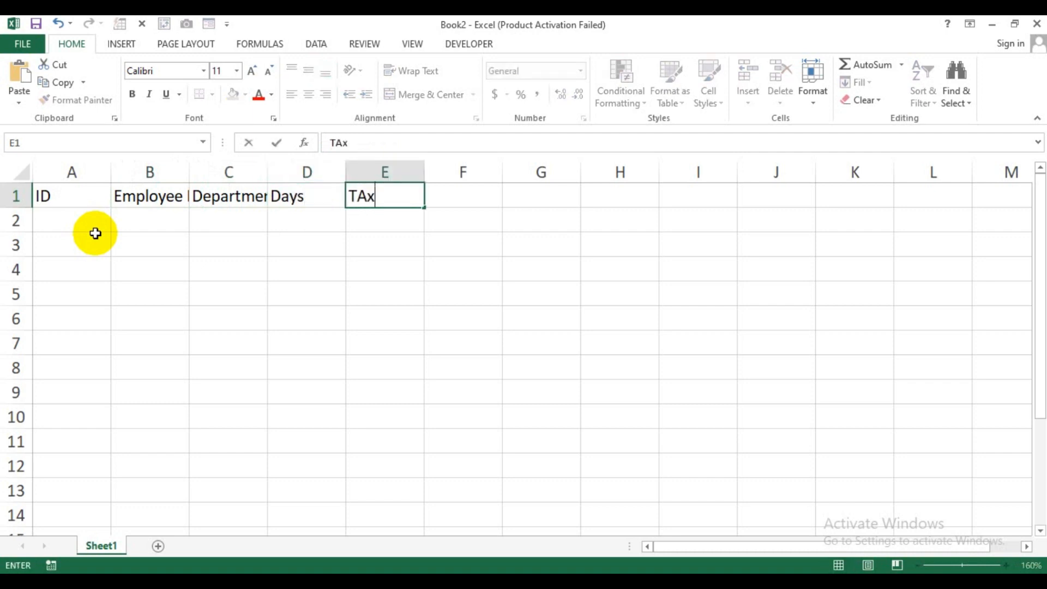
{"action": "key", "text": "Tab"}
{"action": "type", "text": "Sa"}
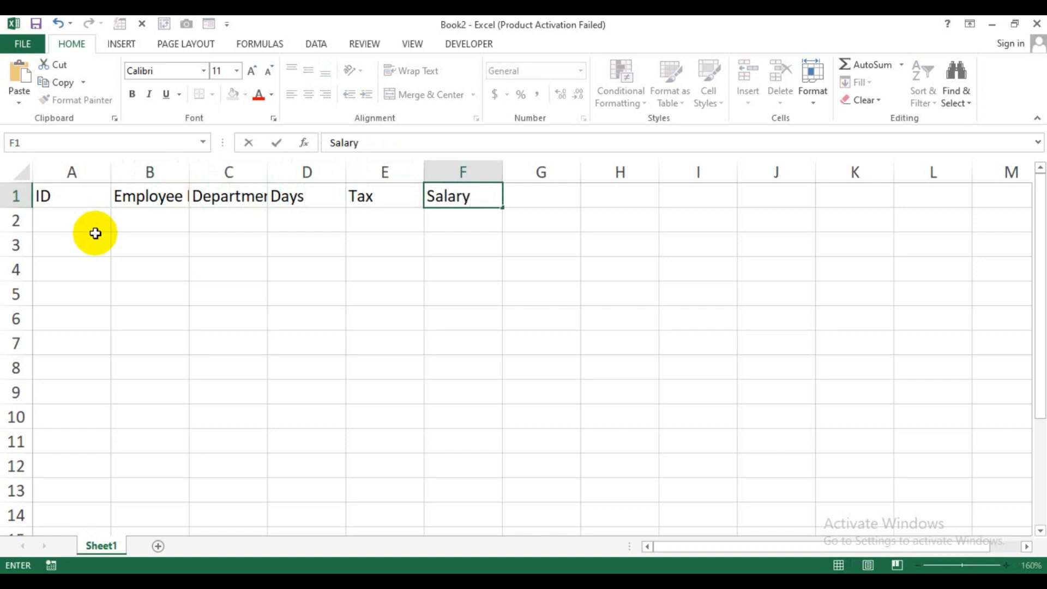
{"action": "left_click", "coordinate": [96, 232]}
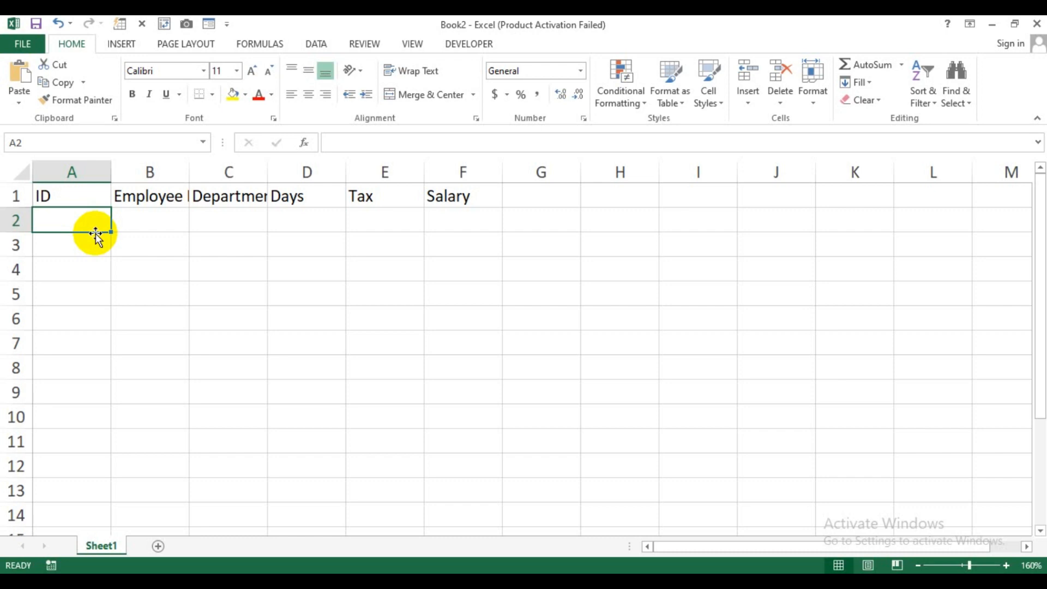
{"action": "left_click", "coordinate": [70, 195]}
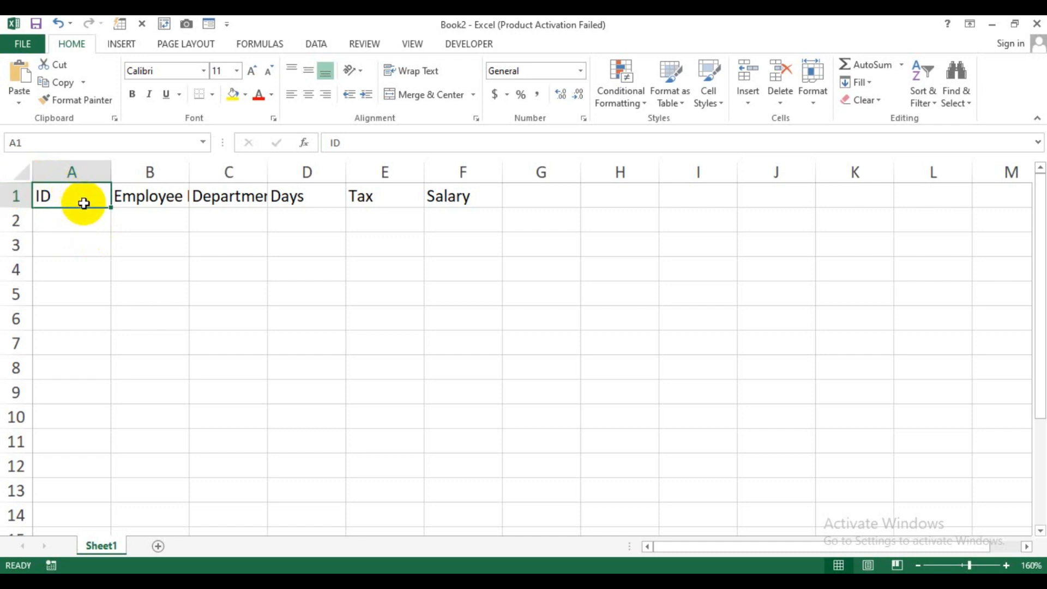
{"action": "left_click", "coordinate": [150, 196]}
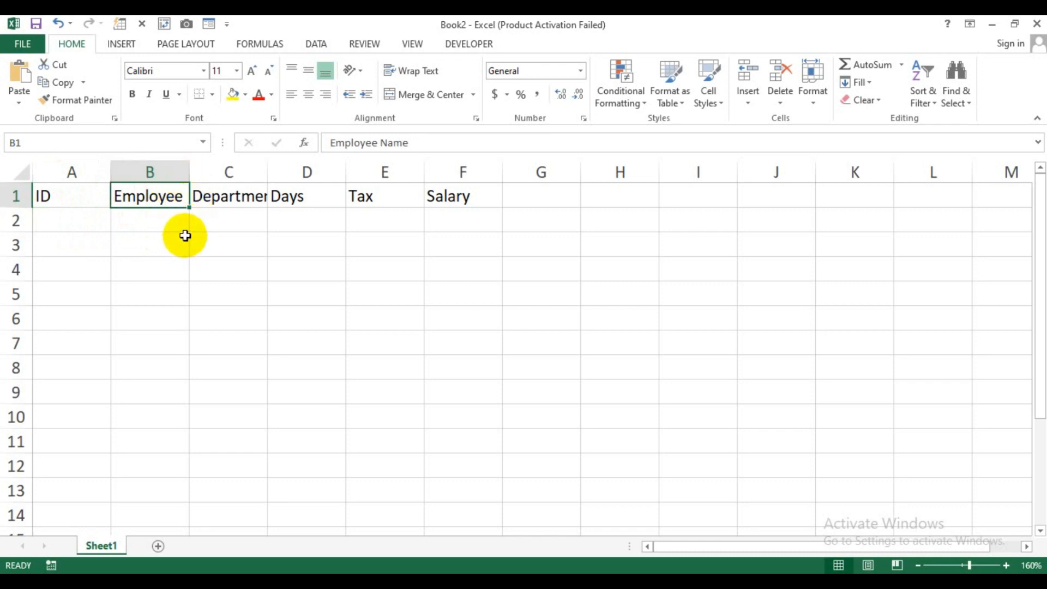
{"action": "left_click", "coordinate": [254, 197]}
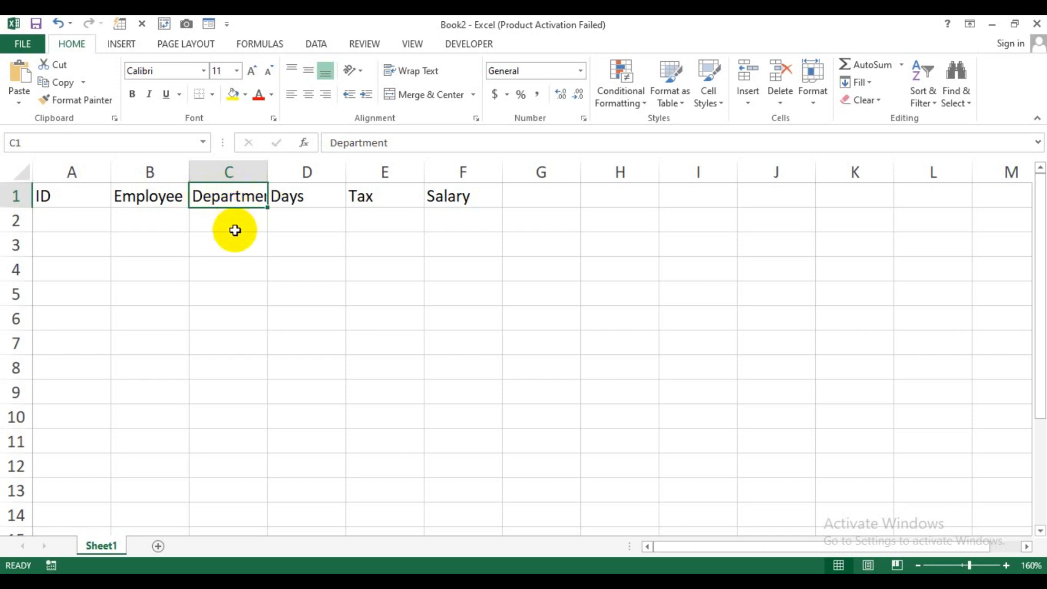
Manually adjust the widths of columns B and C to fit the Employee Name and Department headings.
{"action": "left_click", "coordinate": [167, 244]}
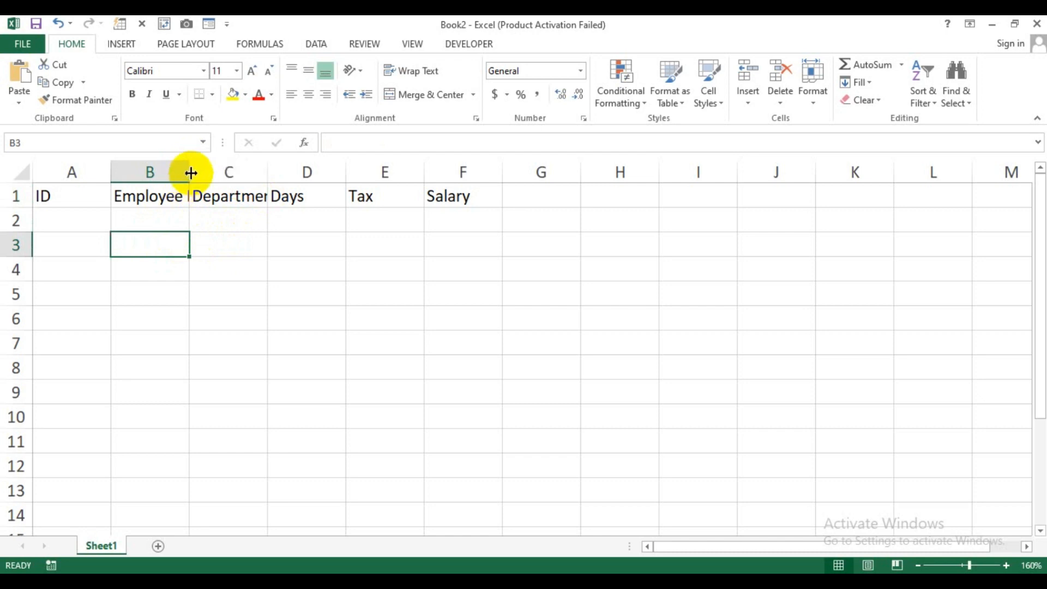
{"action": "left_click_drag", "start_coordinate": [191, 172], "coordinate": [273, 176]}
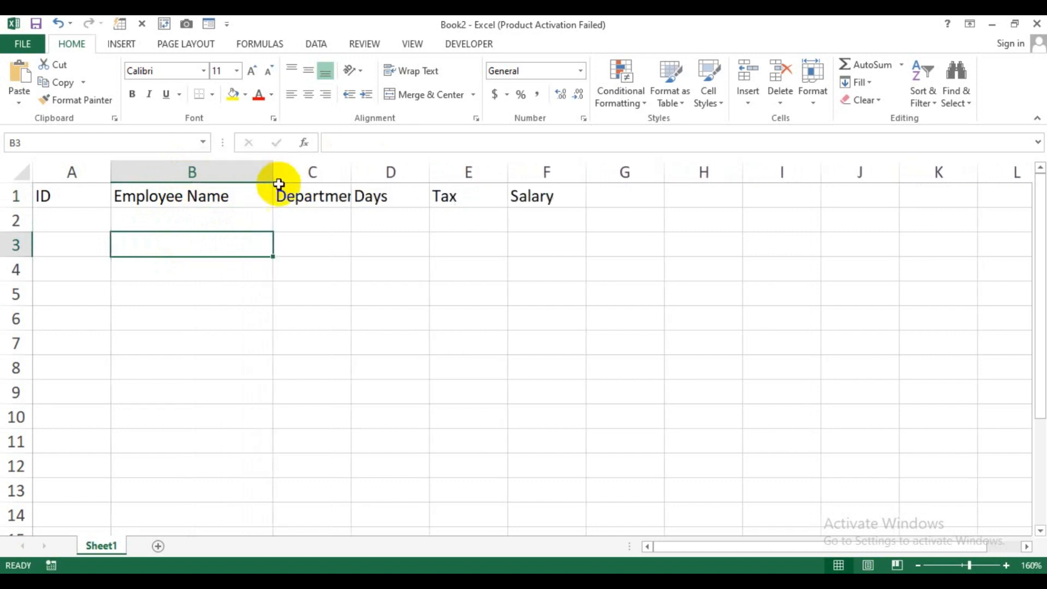
{"action": "mouse_move", "coordinate": [349, 171]}
{"action": "left_mouse_down"}
{"action": "mouse_move", "coordinate": [427, 169]}
{"action": "mouse_move", "coordinate": [370, 170]}
{"action": "left_mouse_up"}
{"action": "left_click", "coordinate": [329, 177]}
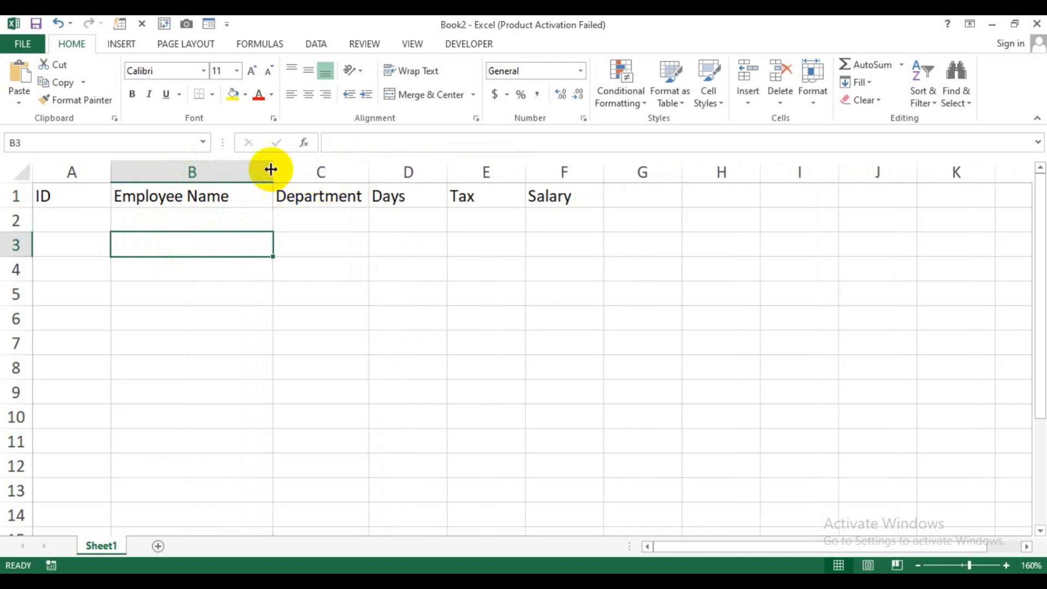
{"action": "left_click_drag", "start_coordinate": [270, 169], "coordinate": [244, 169]}
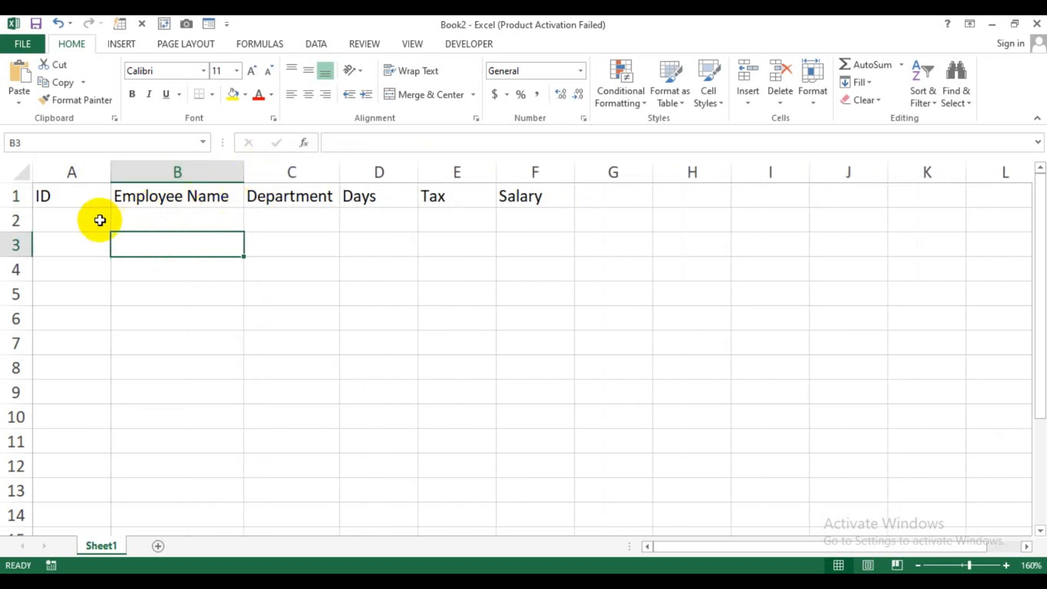
Increase the height of row 2 manually, and undo that change.
{"action": "left_click", "coordinate": [73, 225]}
{"action": "left_click_drag", "start_coordinate": [17, 232], "coordinate": [13, 255]}
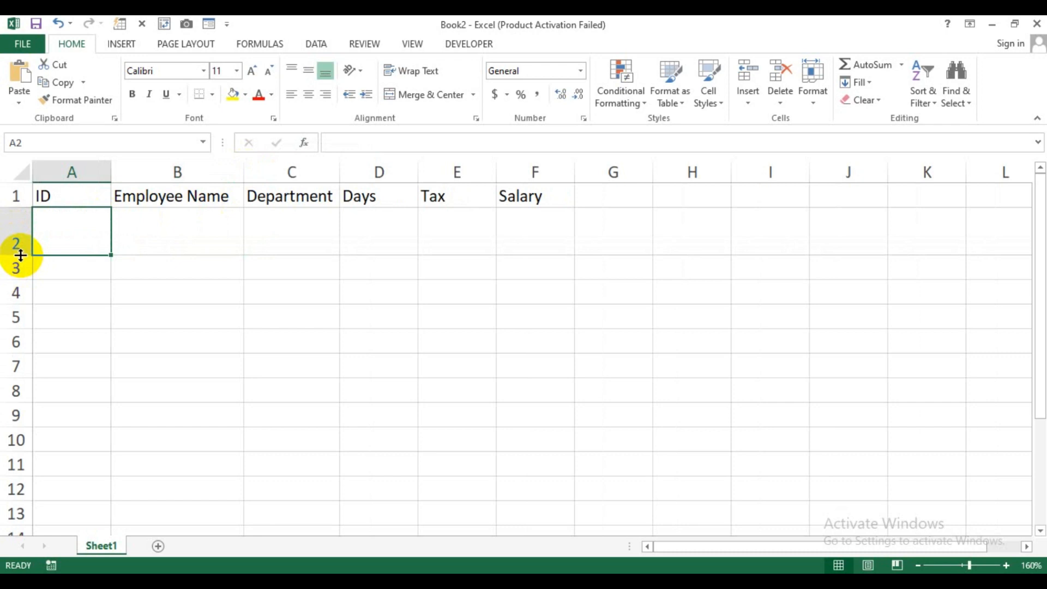
{"action": "key", "text": "ctrl+z"}
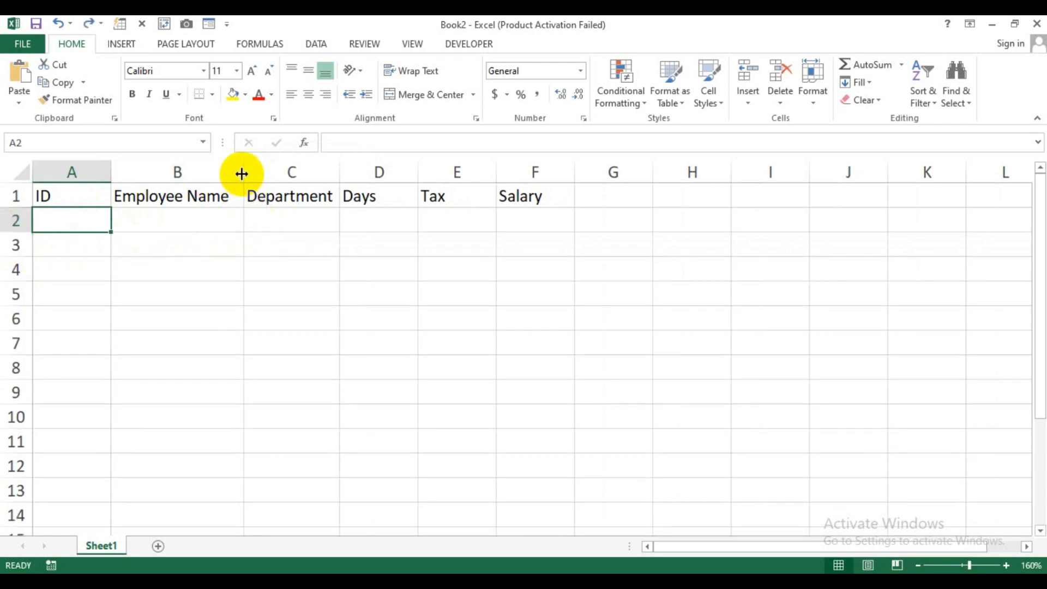
Widen column B a little more, and undo all the manual width changes to columns B and C.
{"action": "left_click_drag", "start_coordinate": [242, 174], "coordinate": [267, 191]}
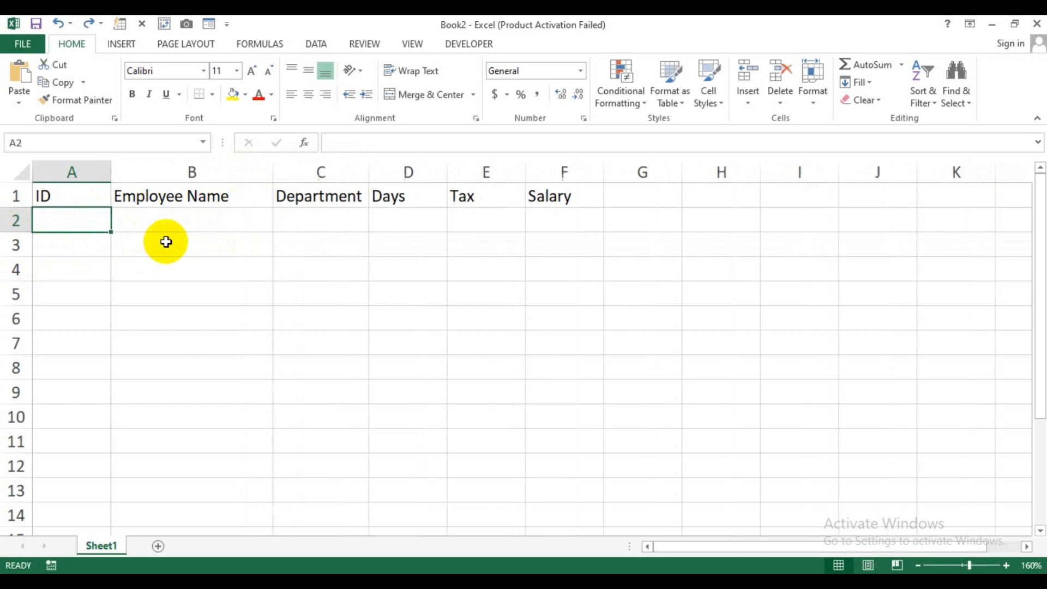
{"action": "key", "text": "ctrl+z"}
{"action": "key", "text": "ctrl+z"}
{"action": "key", "text": "ctrl+z"}
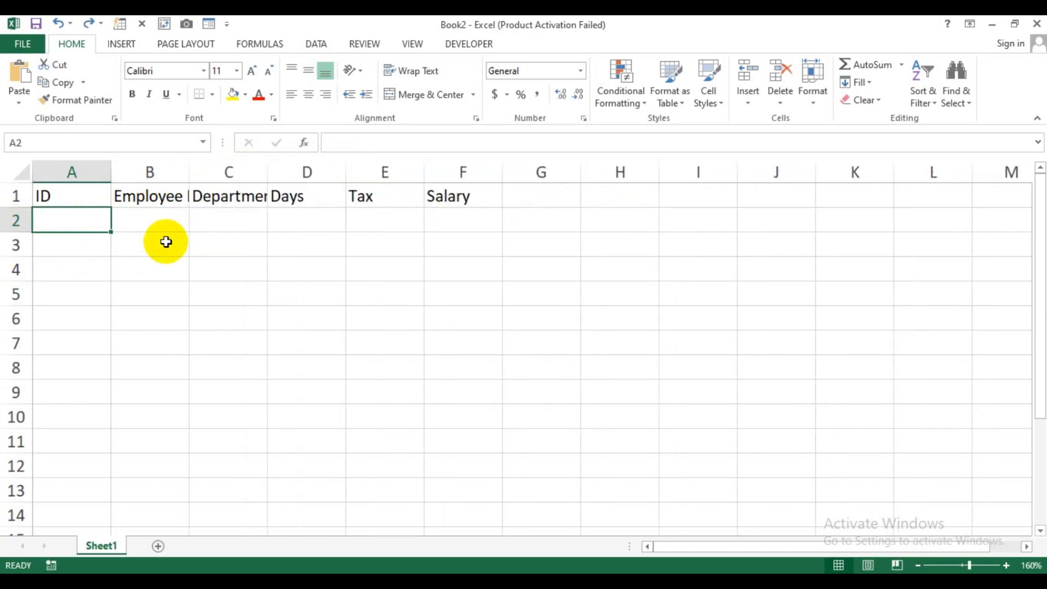
{"action": "left_click", "coordinate": [165, 242]}
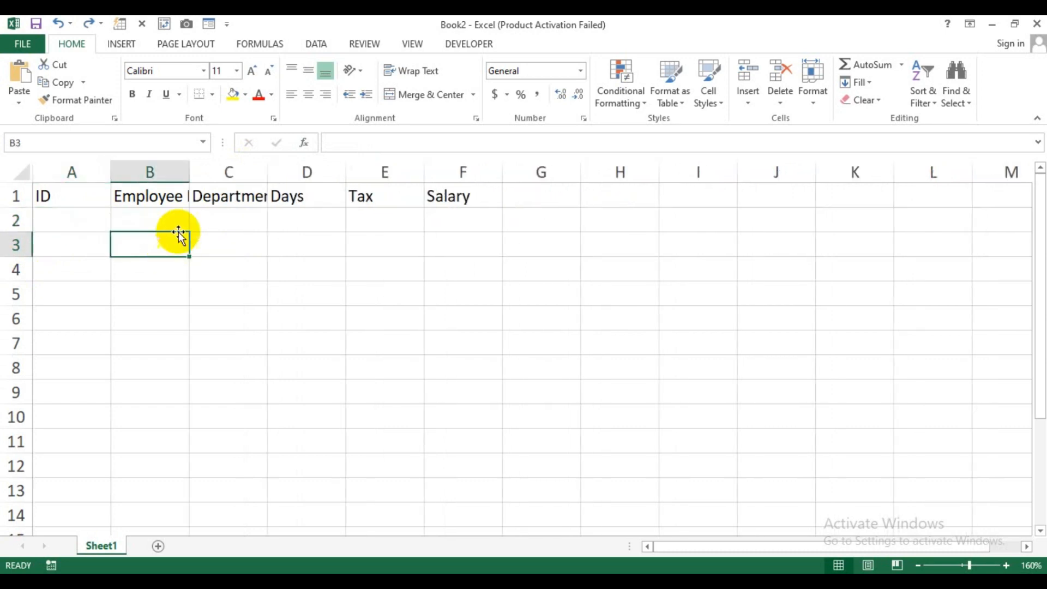
AutoFit column B and column C to the width of their Employee Name and Department headings.
{"action": "left_click", "coordinate": [165, 172]}
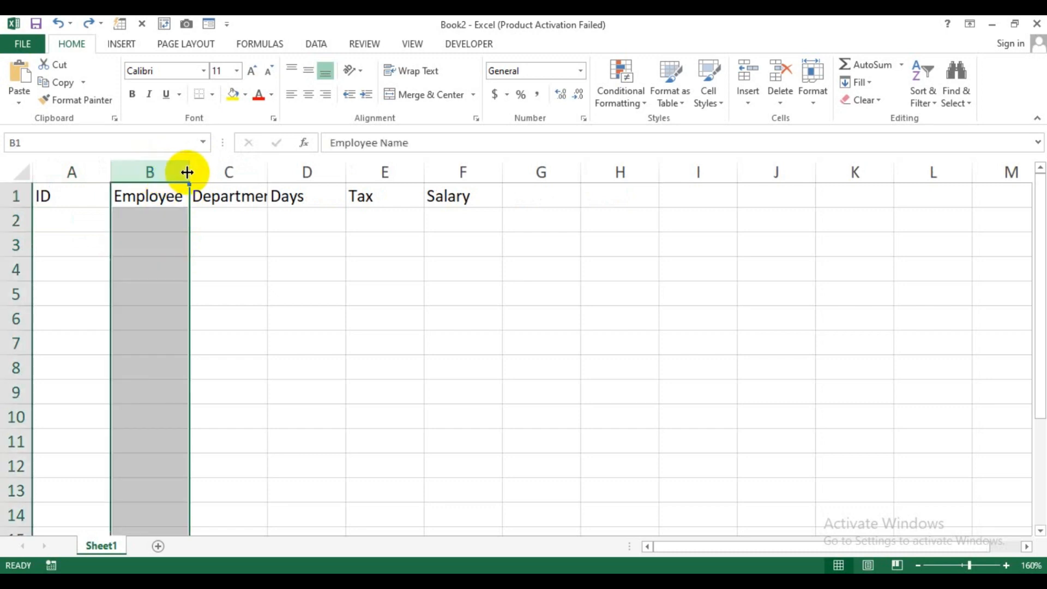
{"action": "double_click", "coordinate": [190, 169]}
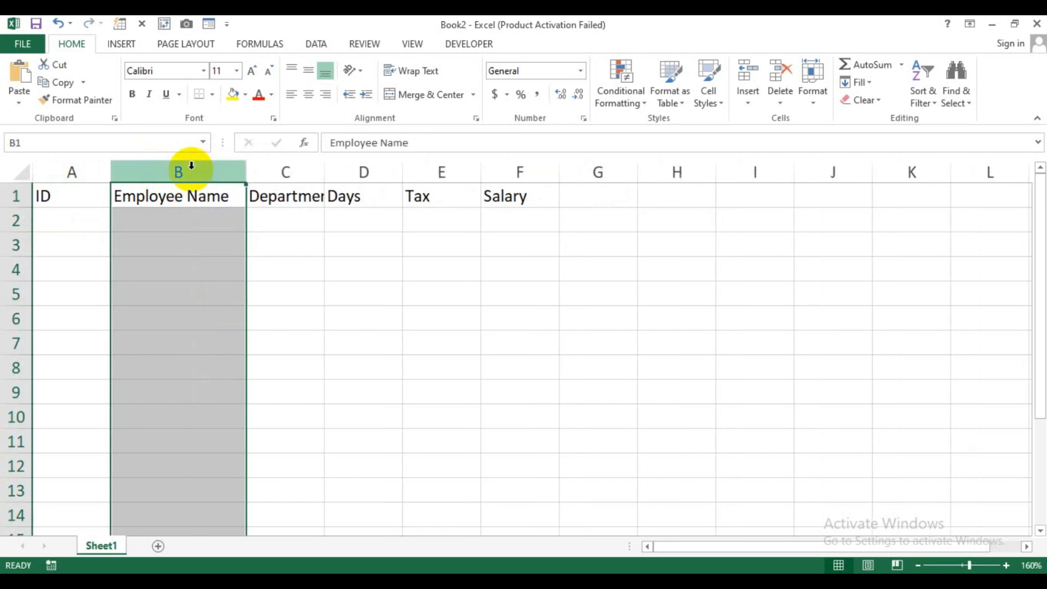
{"action": "left_click", "coordinate": [308, 171]}
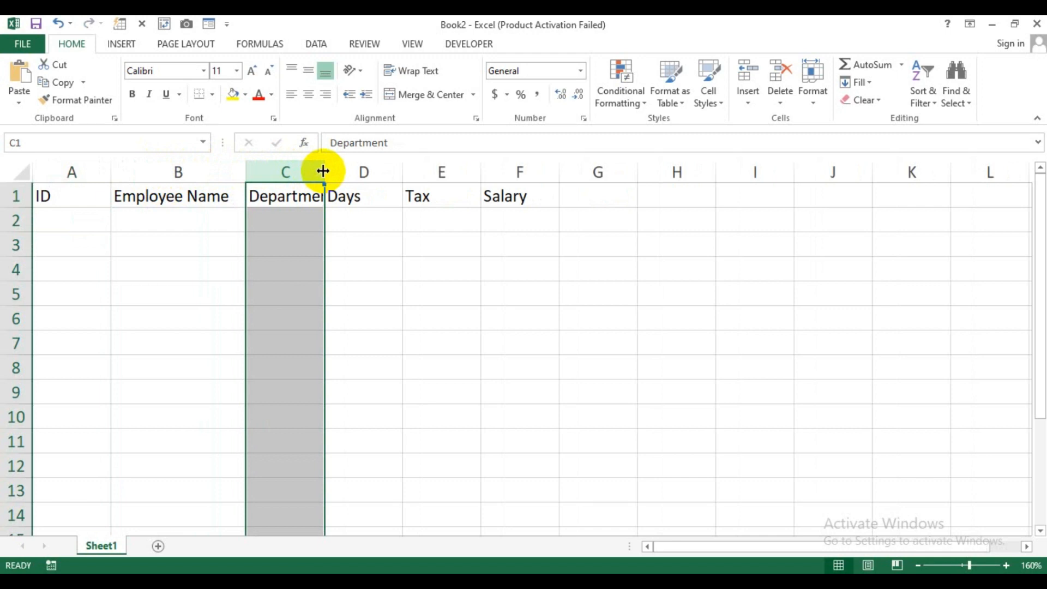
{"action": "double_click", "coordinate": [323, 171]}
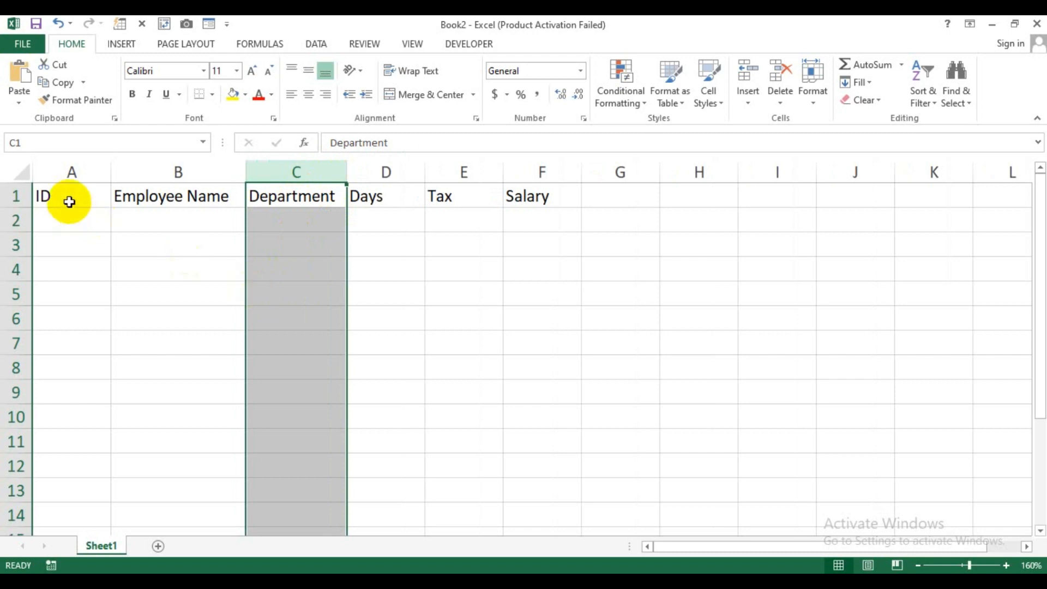
AutoFit all the header columns A through F to their contents at once.
{"action": "left_click_drag", "start_coordinate": [70, 200], "coordinate": [439, 195]}
{"action": "left_click", "coordinate": [339, 215]}
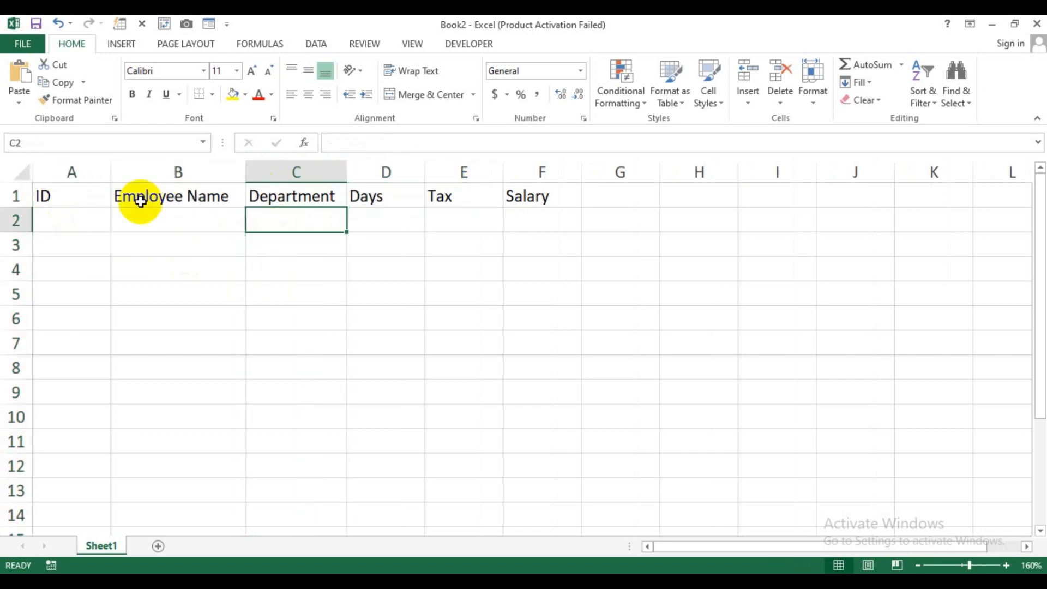
{"action": "left_click_drag", "start_coordinate": [77, 169], "coordinate": [527, 166]}
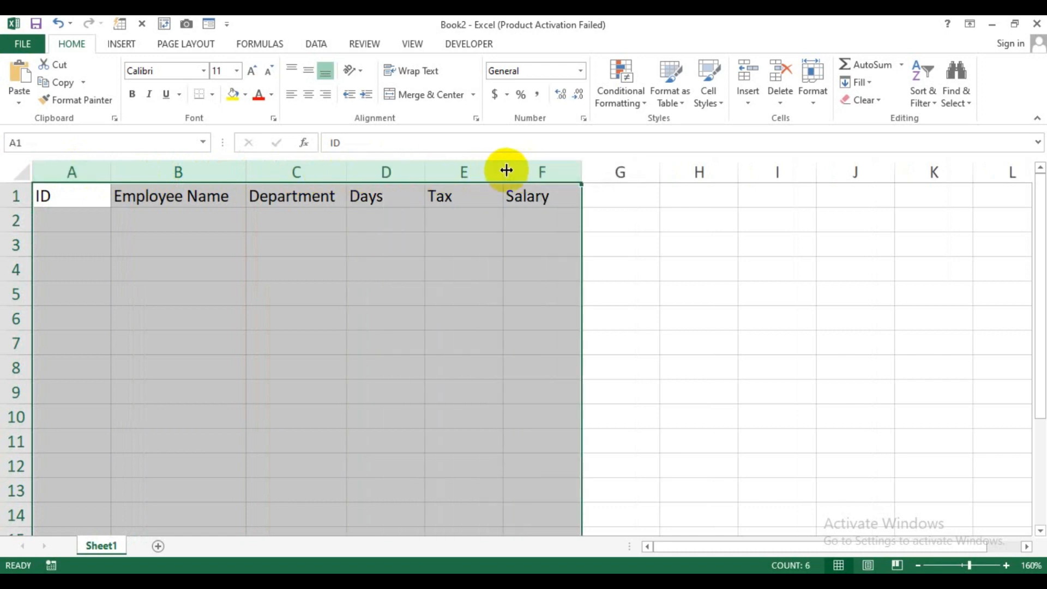
{"action": "double_click", "coordinate": [506, 171]}
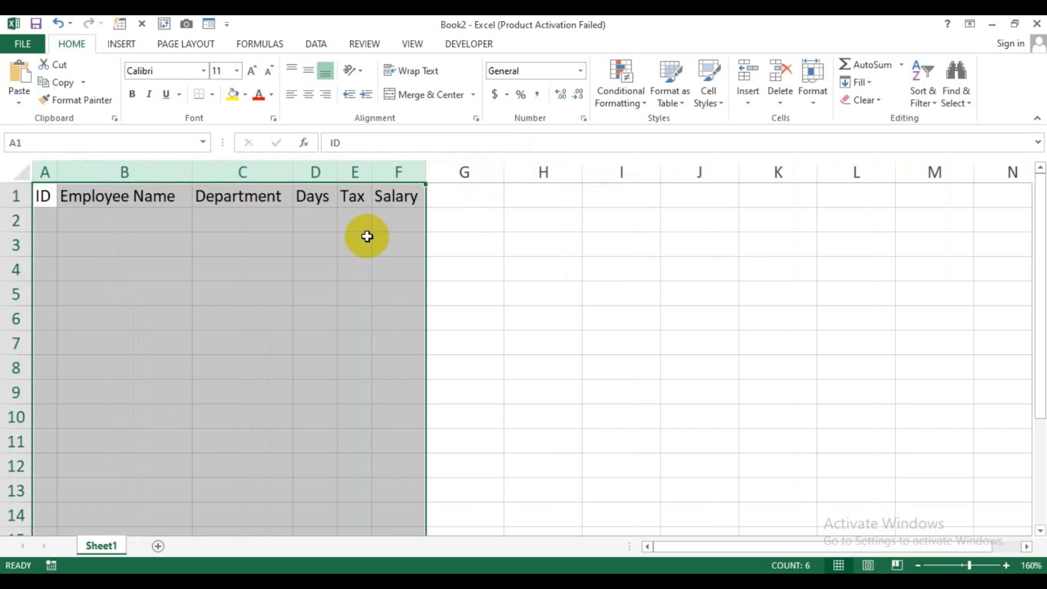
{"action": "left_click", "coordinate": [99, 215]}
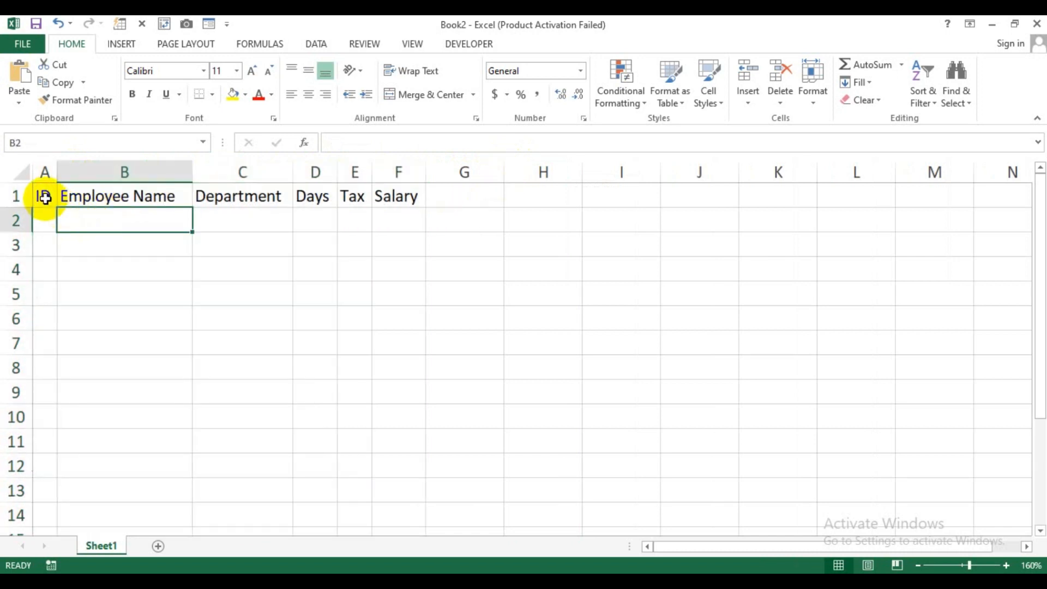
Undo the combined AutoFit of columns A through F.
{"action": "left_click_drag", "start_coordinate": [42, 196], "coordinate": [387, 229]}
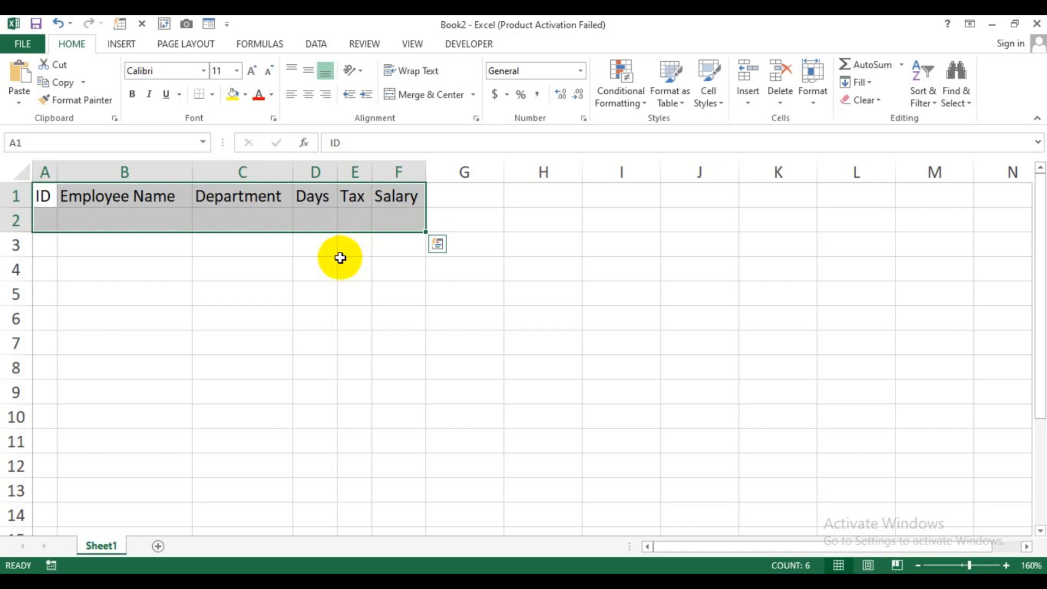
{"action": "left_click", "coordinate": [216, 267]}
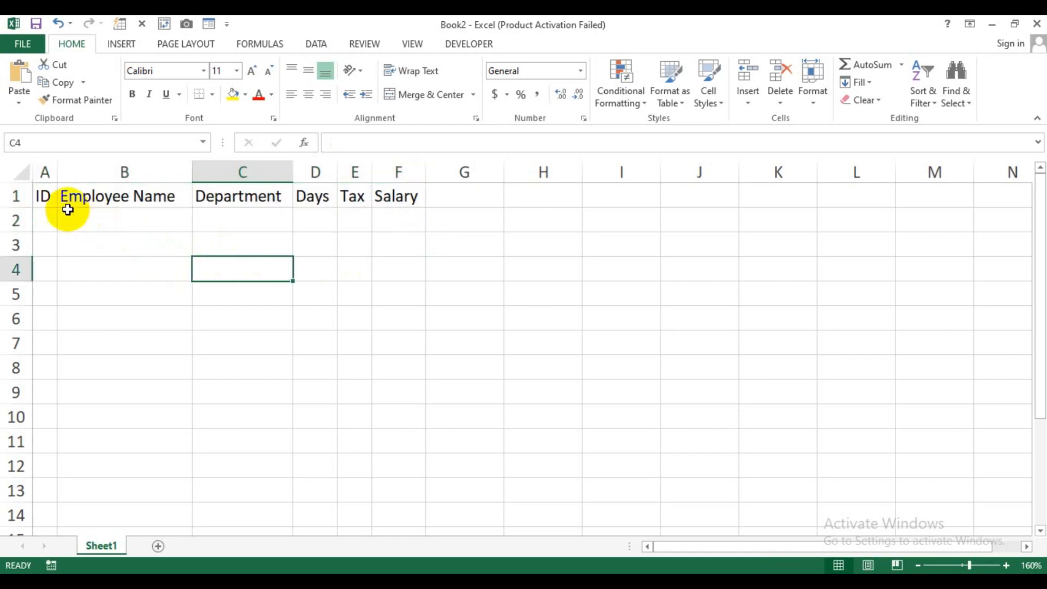
{"action": "left_click", "coordinate": [52, 198]}
{"action": "left_click_drag", "start_coordinate": [53, 198], "coordinate": [381, 198]}
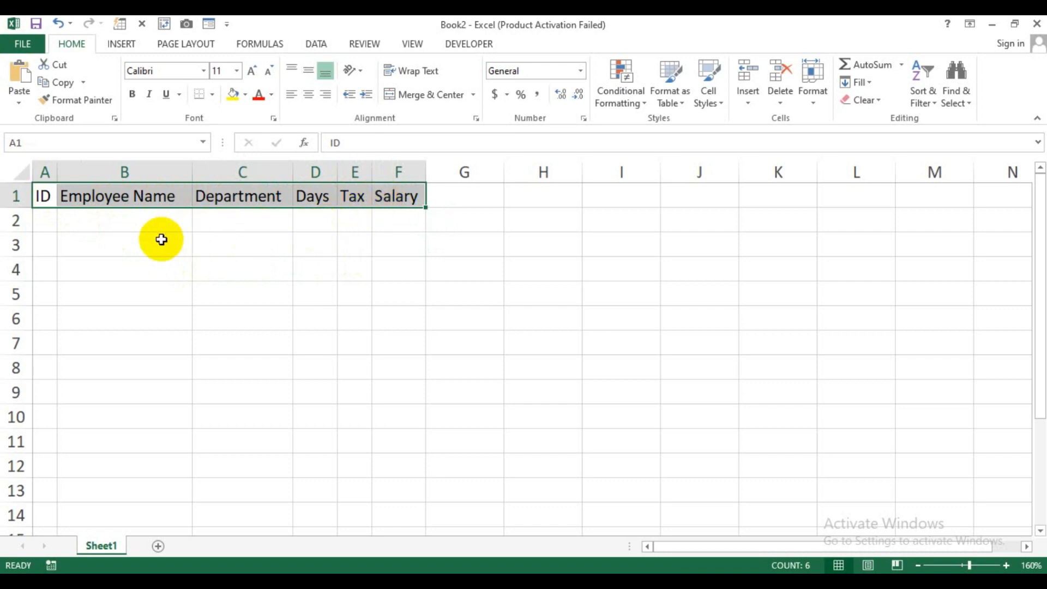
{"action": "key", "text": "ctrl+z"}
{"action": "left_click", "coordinate": [203, 259]}
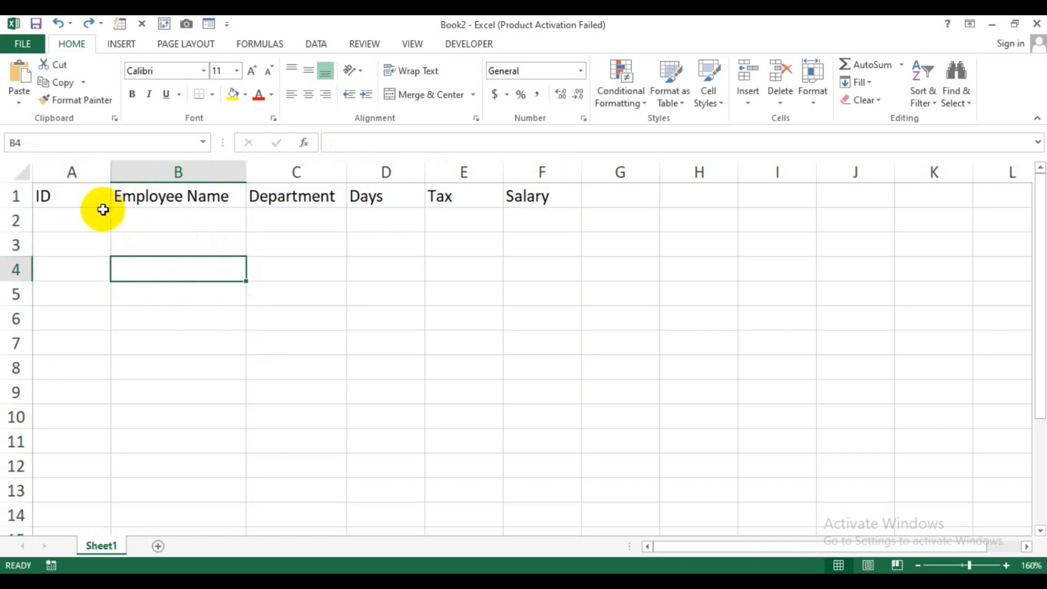
Format the header cells A1:F1 with a blue fill and white font color.
{"action": "left_click_drag", "start_coordinate": [102, 204], "coordinate": [516, 197]}
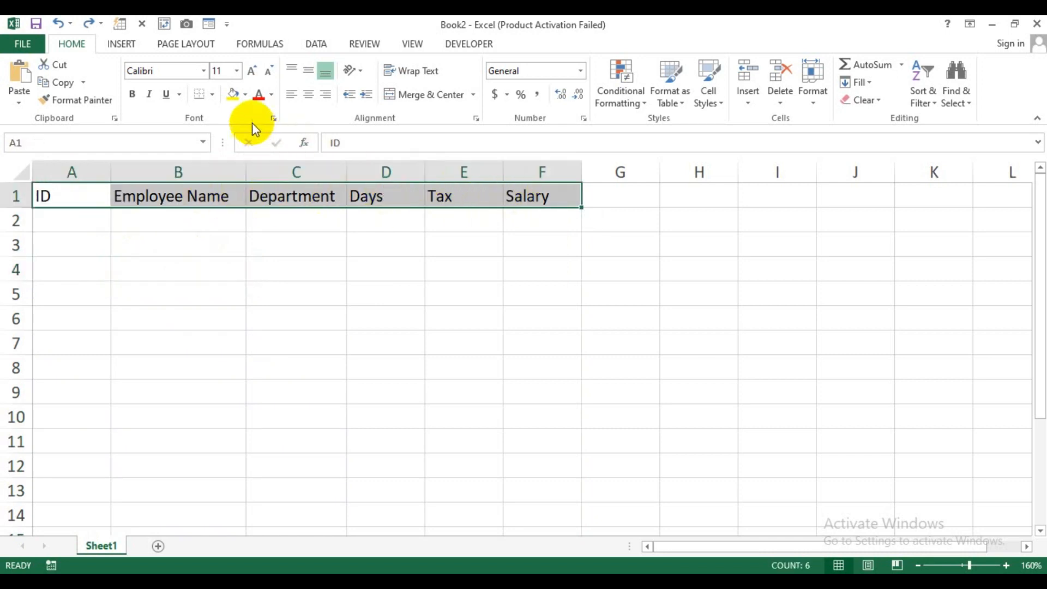
{"action": "left_click", "coordinate": [244, 94]}
{"action": "left_click", "coordinate": [323, 213]}
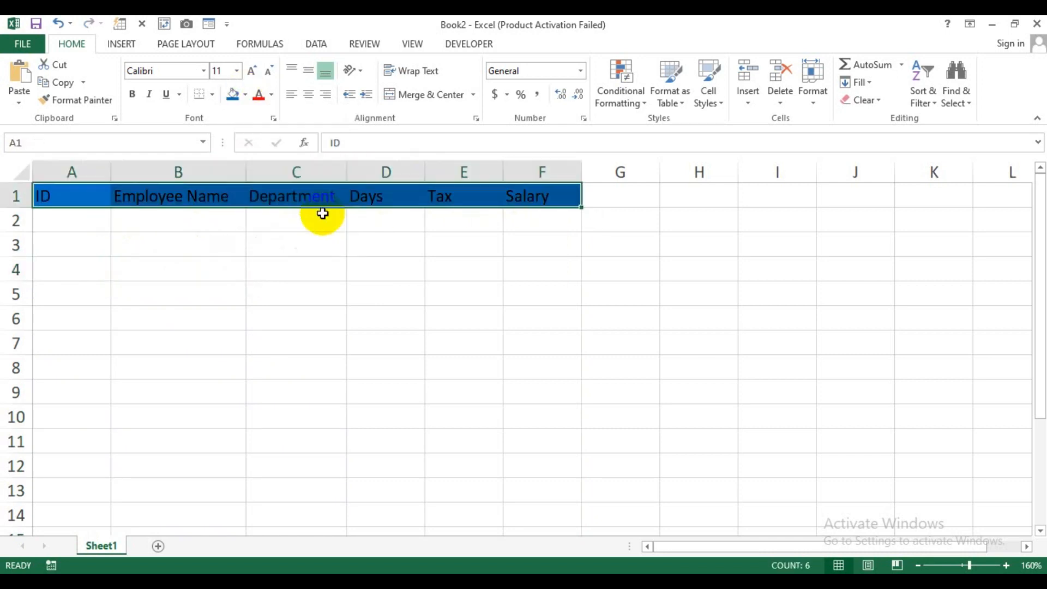
{"action": "left_click", "coordinate": [271, 95]}
{"action": "left_click", "coordinate": [259, 147]}
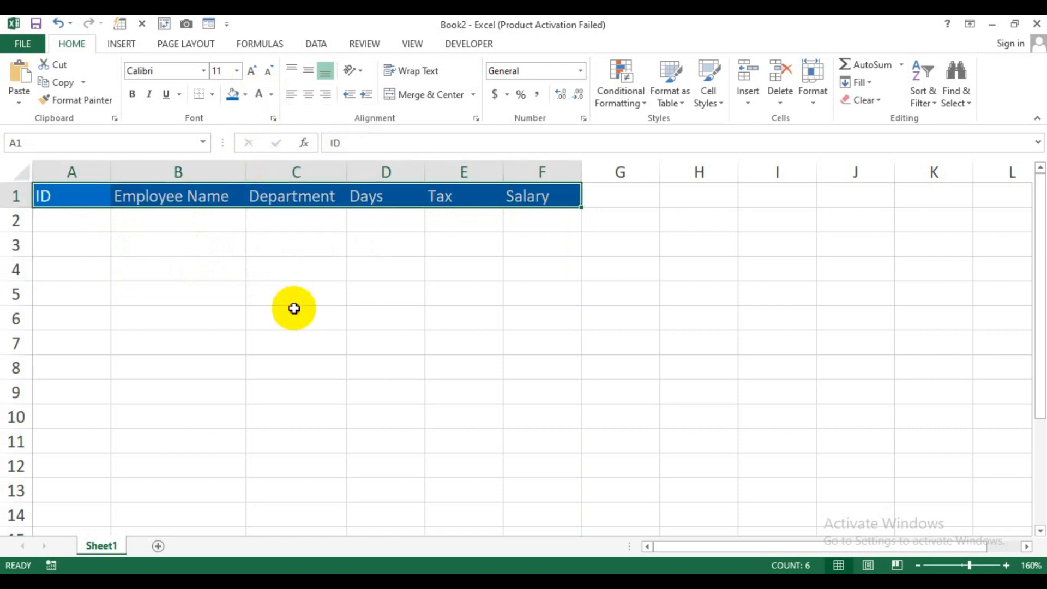
{"action": "left_click", "coordinate": [297, 310]}
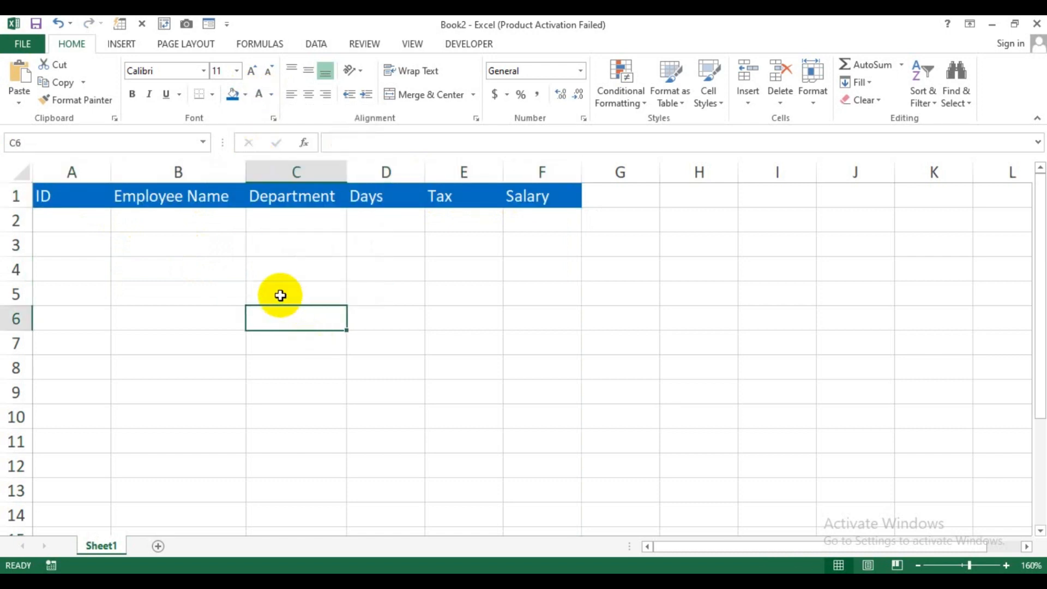
{"action": "left_click_drag", "start_coordinate": [77, 194], "coordinate": [541, 195]}
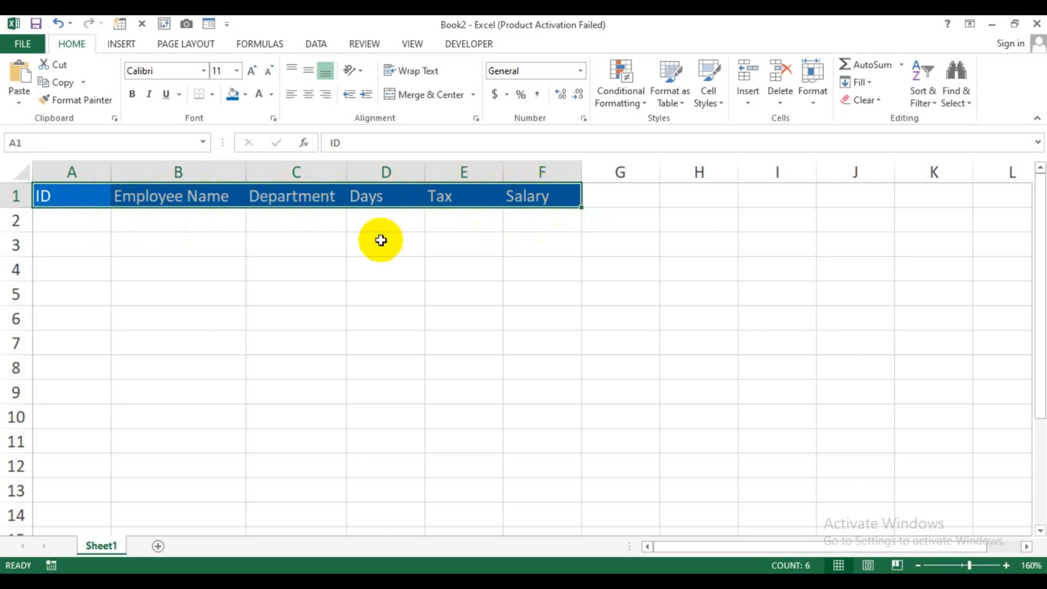
{"action": "left_click", "coordinate": [433, 285]}
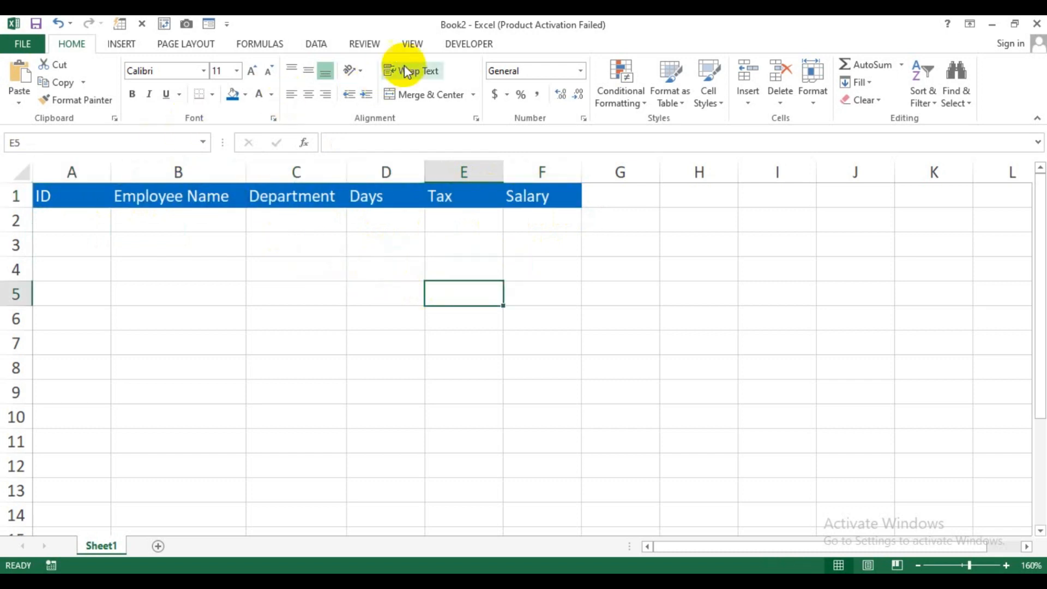
Switch the worksheet to Page Layout view.
{"action": "left_click", "coordinate": [413, 44]}
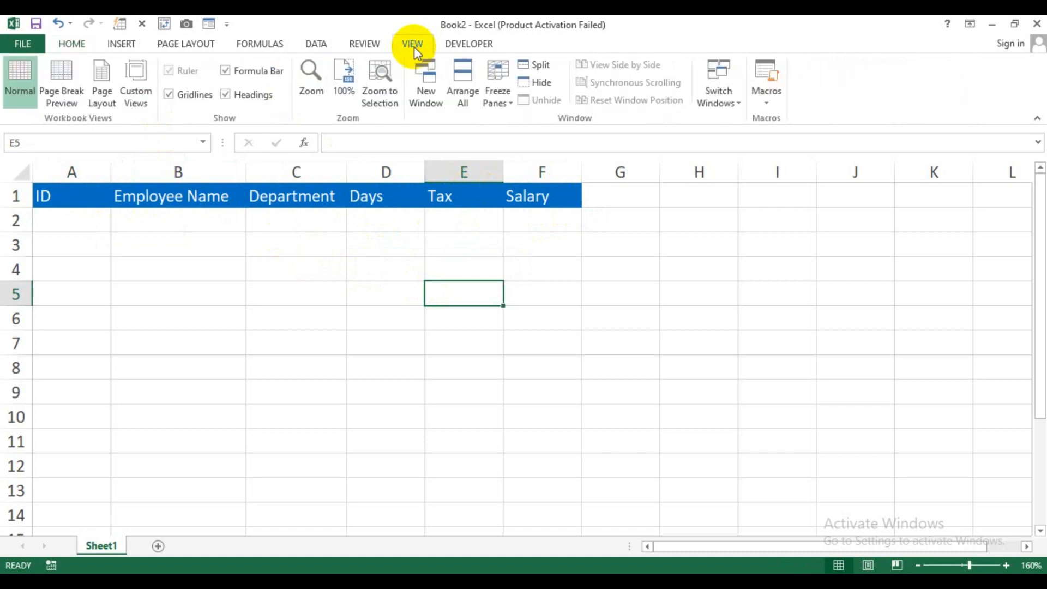
{"action": "key", "text": "alt"}
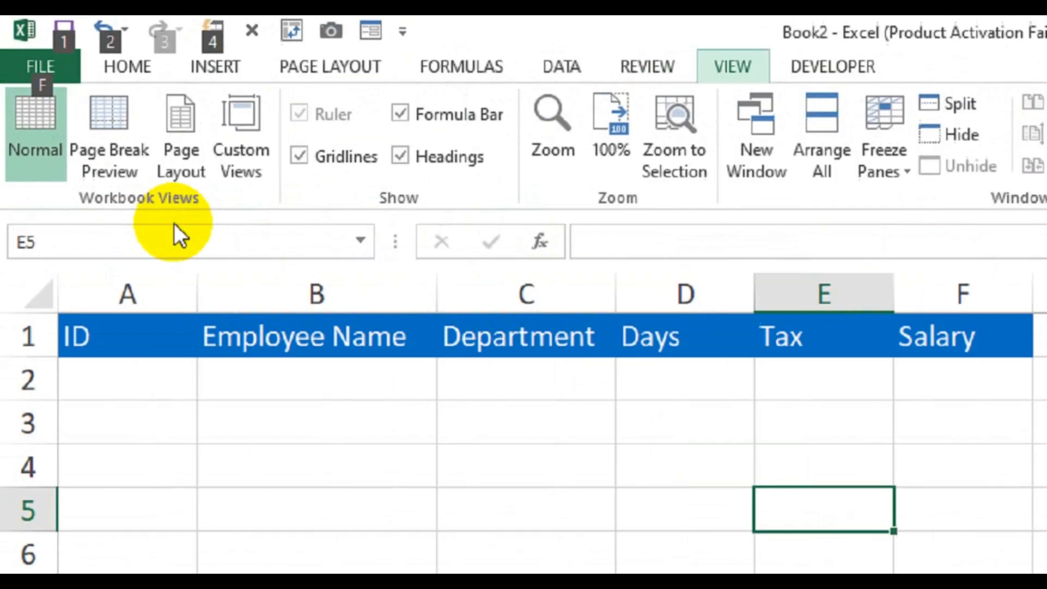
{"action": "key", "text": "Escape"}
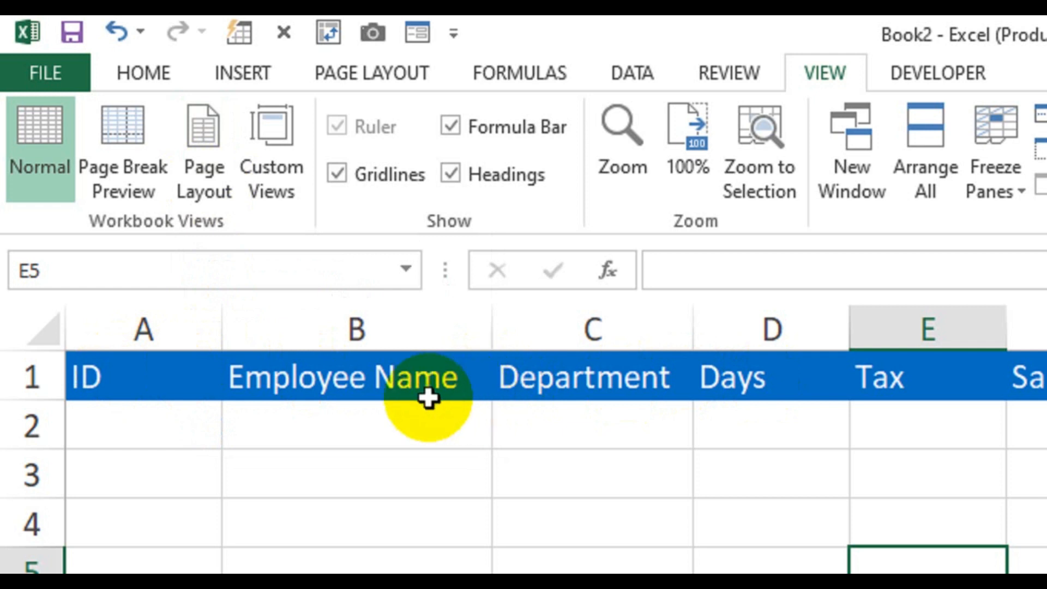
{"action": "left_click", "coordinate": [212, 172]}
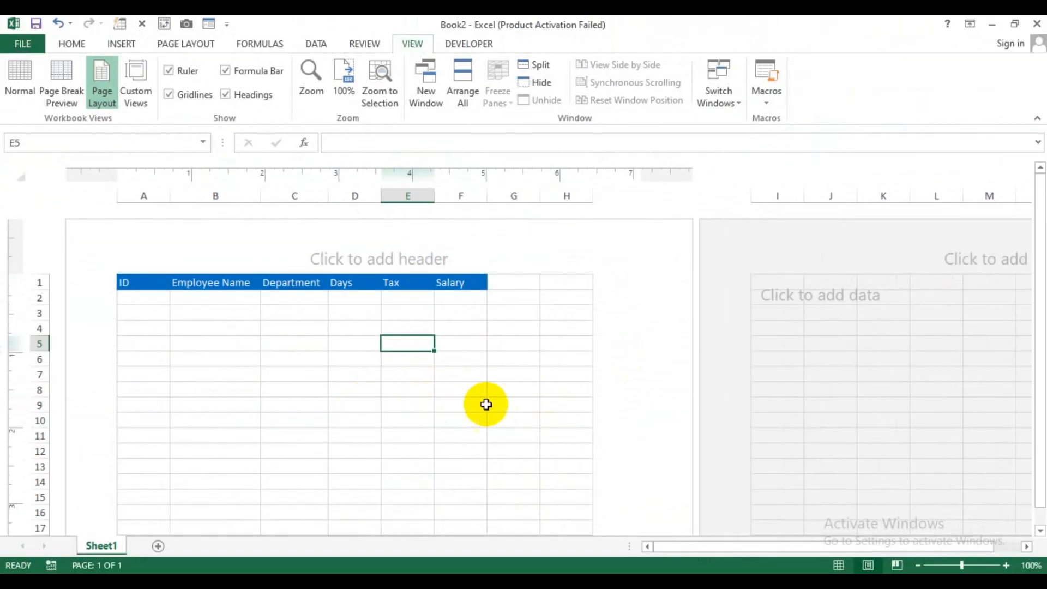
Examine the page arrangement and the free columns G and H beside the Salary heading on the first page.
{"action": "scroll", "coordinate": [486, 404], "scroll_direction": "down", "scroll_amount": 4}
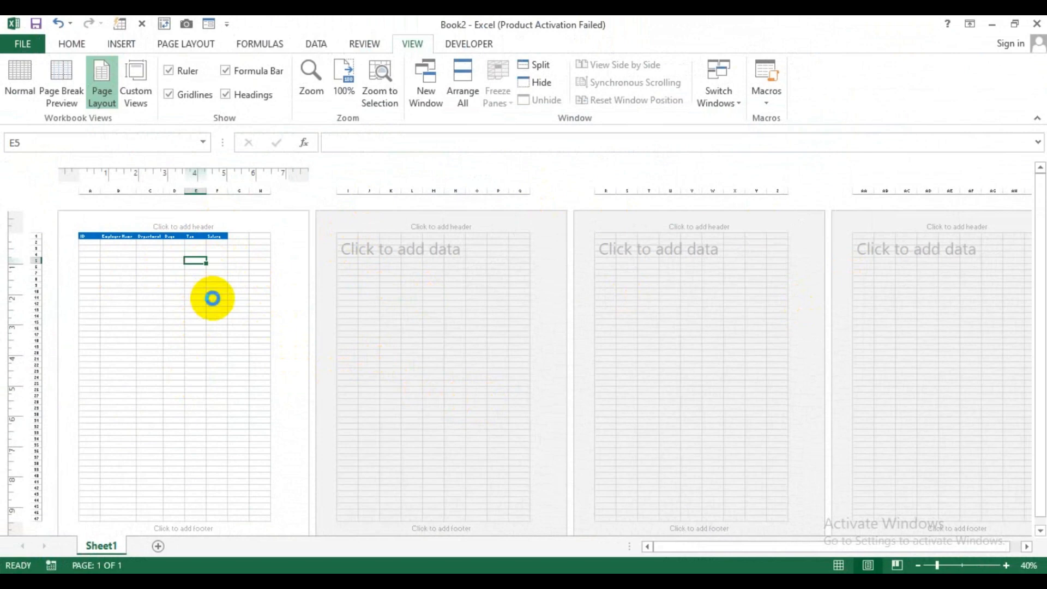
{"action": "scroll", "coordinate": [212, 298], "scroll_direction": "up", "scroll_amount": 4}
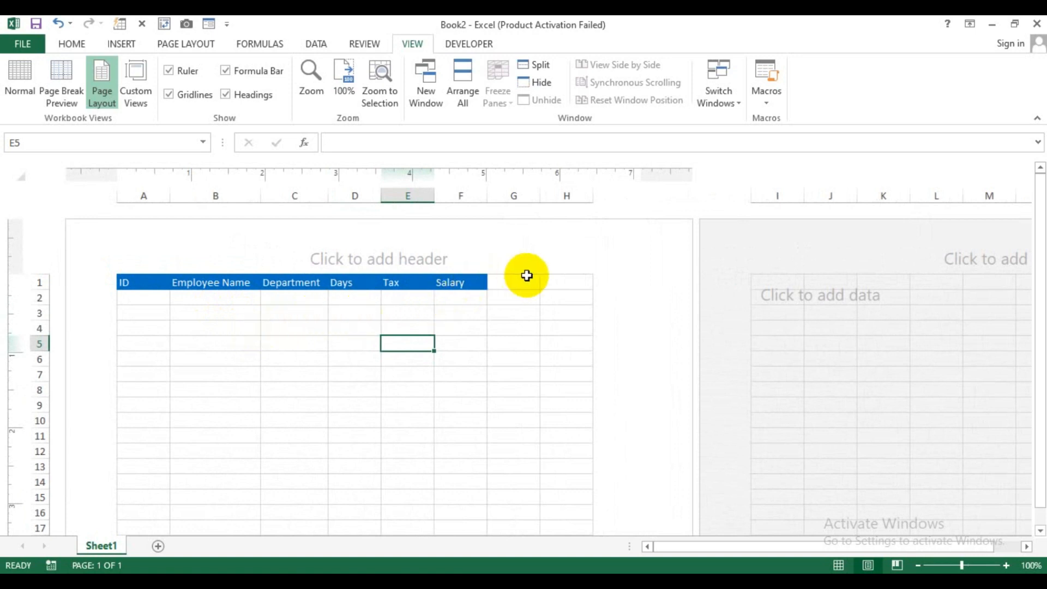
{"action": "left_click_drag", "start_coordinate": [505, 283], "coordinate": [548, 282]}
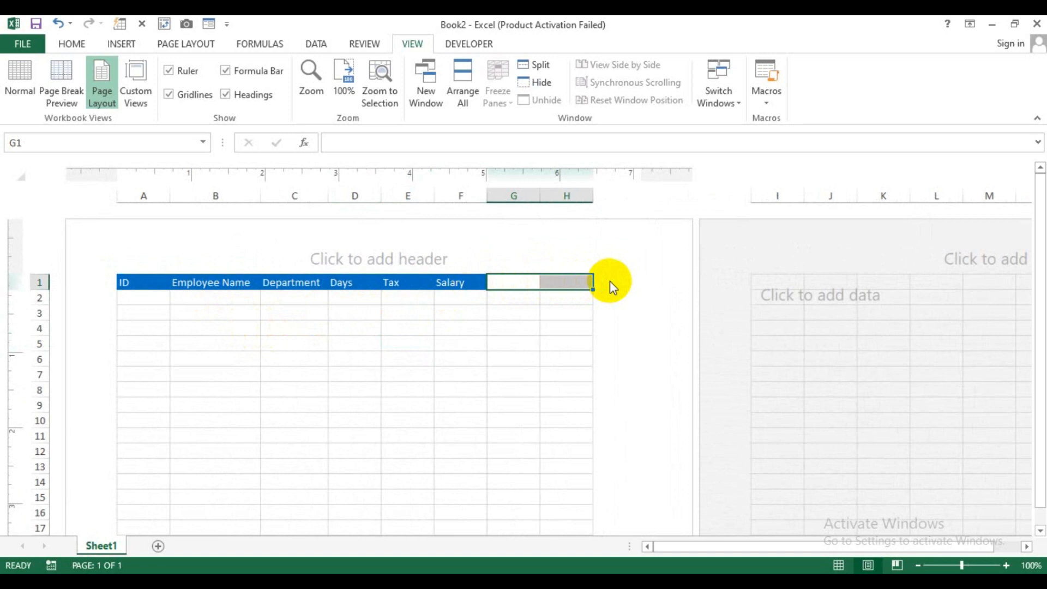
{"action": "scroll", "coordinate": [561, 316], "scroll_direction": "up", "scroll_amount": 1, "text": "ctrl"}
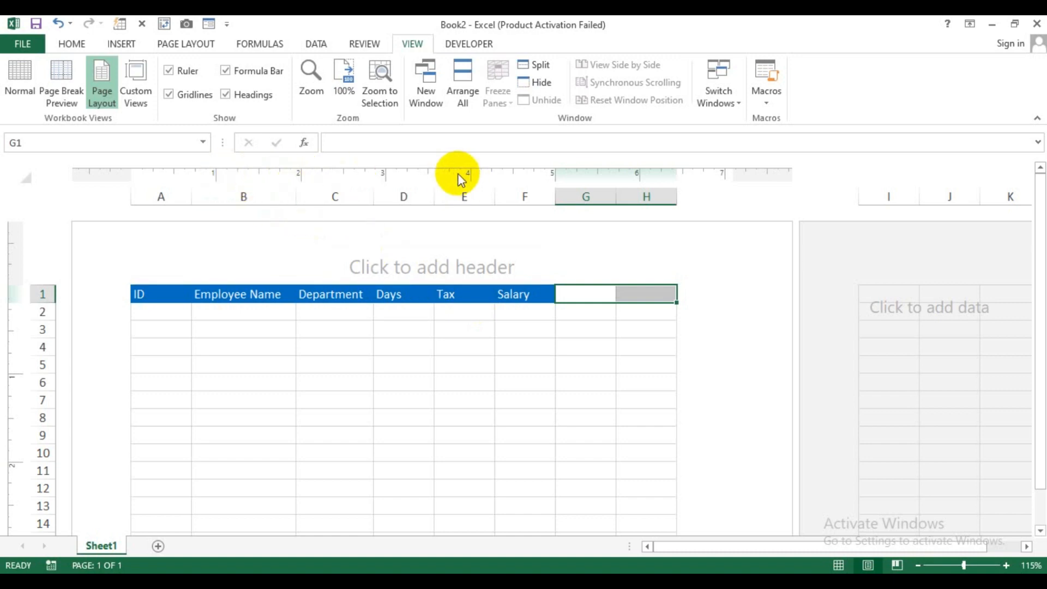
{"action": "left_click", "coordinate": [537, 348]}
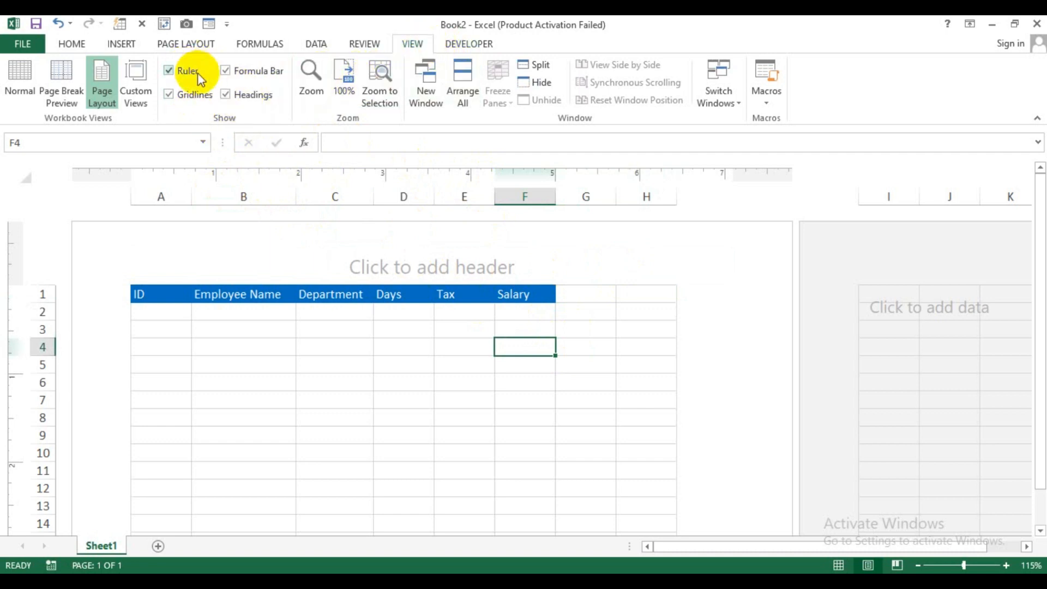
Narrow the right page margin on the ruler until column I fits on the first page, and narrow the left margin too.
{"action": "left_click", "coordinate": [169, 71]}
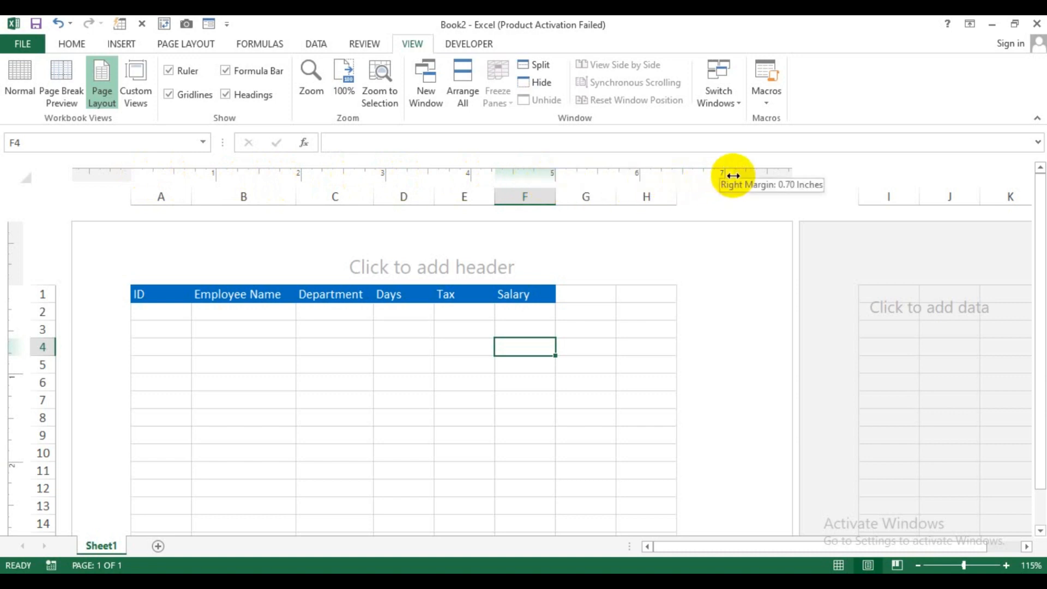
{"action": "left_click_drag", "start_coordinate": [733, 176], "coordinate": [762, 180]}
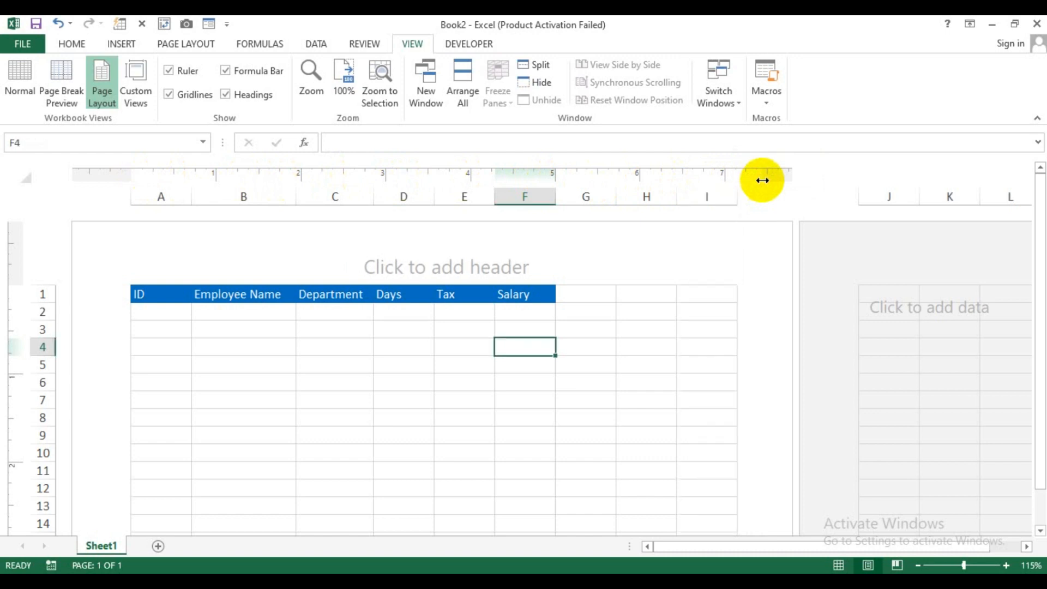
{"action": "left_click_drag", "start_coordinate": [591, 293], "coordinate": [685, 294]}
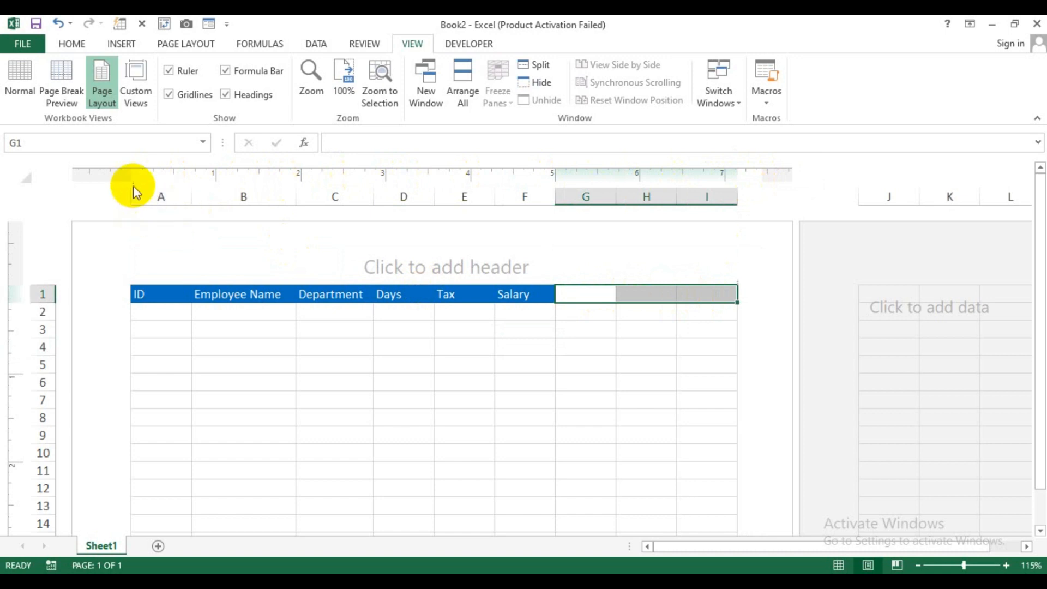
{"action": "left_click_drag", "start_coordinate": [111, 179], "coordinate": [111, 179]}
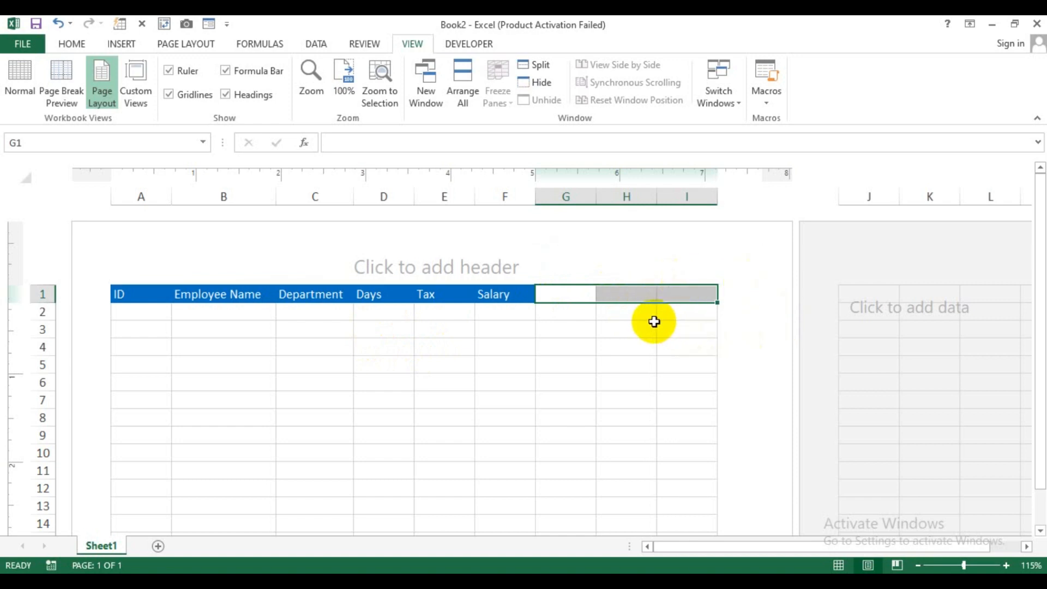
View the whole first page at 40% zoom and examine its usable cell area below the header row.
{"action": "scroll", "coordinate": [619, 335], "scroll_direction": "down", "scroll_amount": 1, "text": "ctrl"}
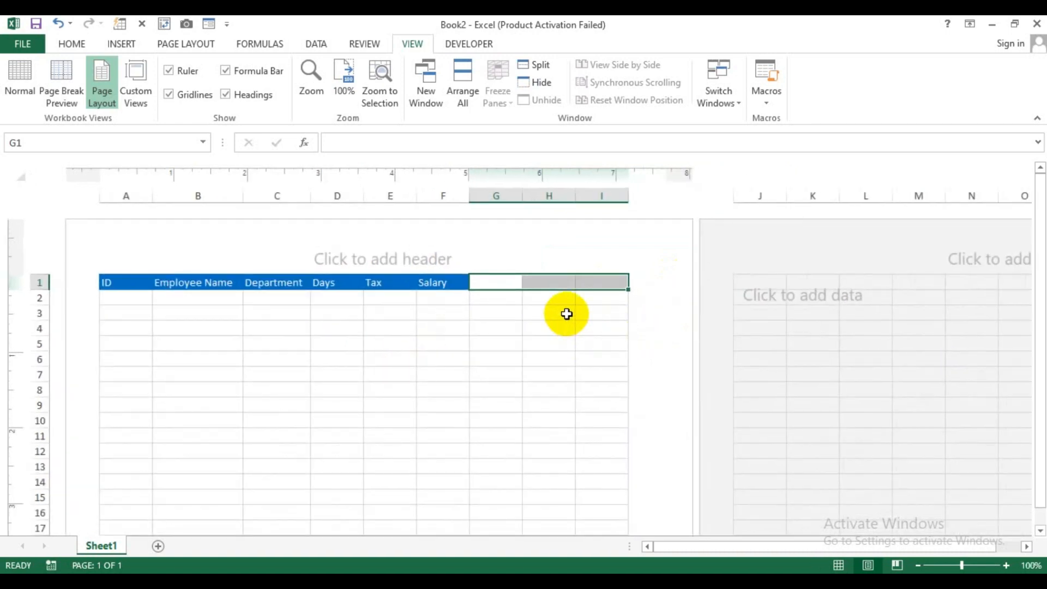
{"action": "scroll", "coordinate": [510, 332], "scroll_direction": "down", "scroll_amount": 4, "text": "ctrl"}
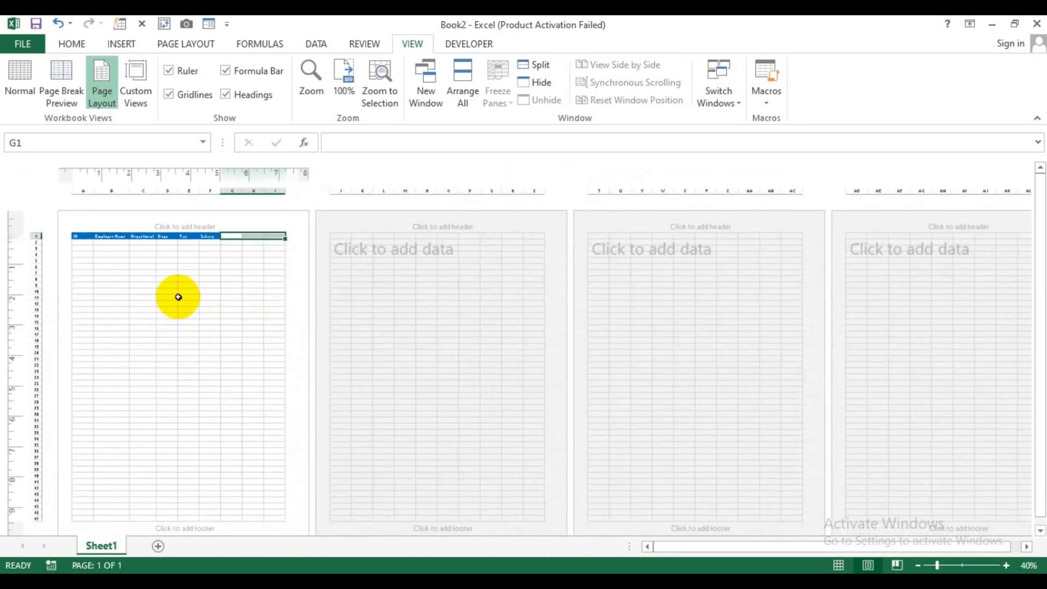
{"action": "left_click_drag", "start_coordinate": [167, 273], "coordinate": [148, 409]}
{"action": "left_click_drag", "start_coordinate": [81, 247], "coordinate": [258, 506]}
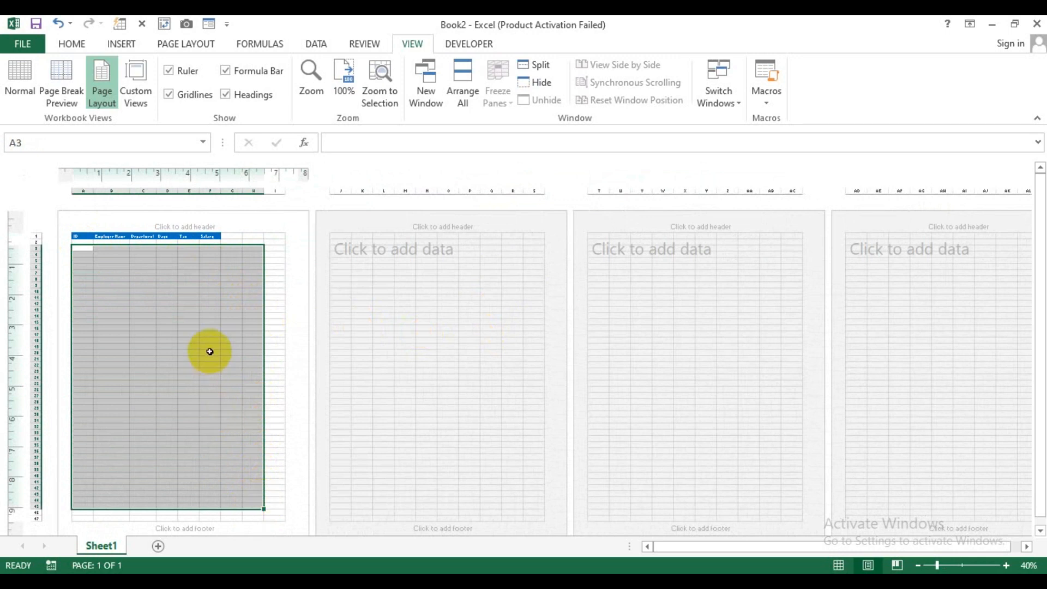
{"action": "left_click", "coordinate": [209, 351]}
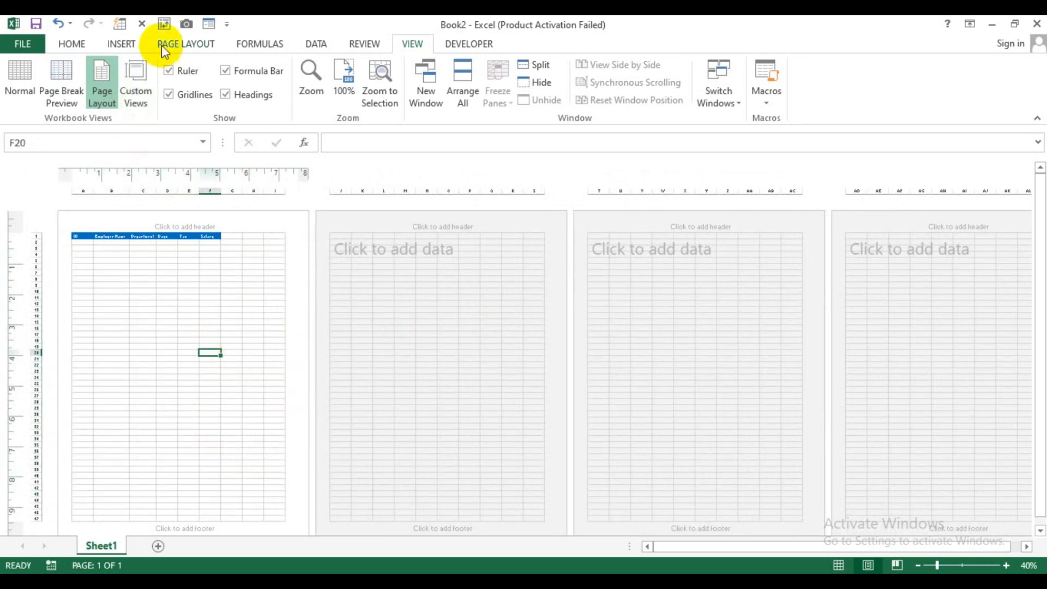
Change the page orientation to Landscape and check the free columns G through M on the first page.
{"action": "key", "text": "alt"}
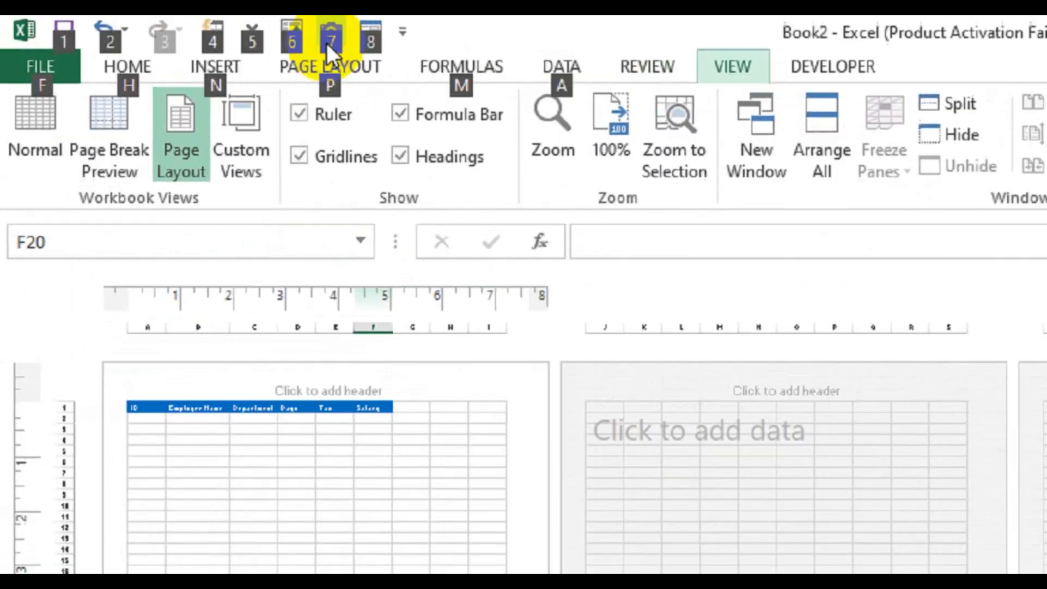
{"action": "key", "text": "alt"}
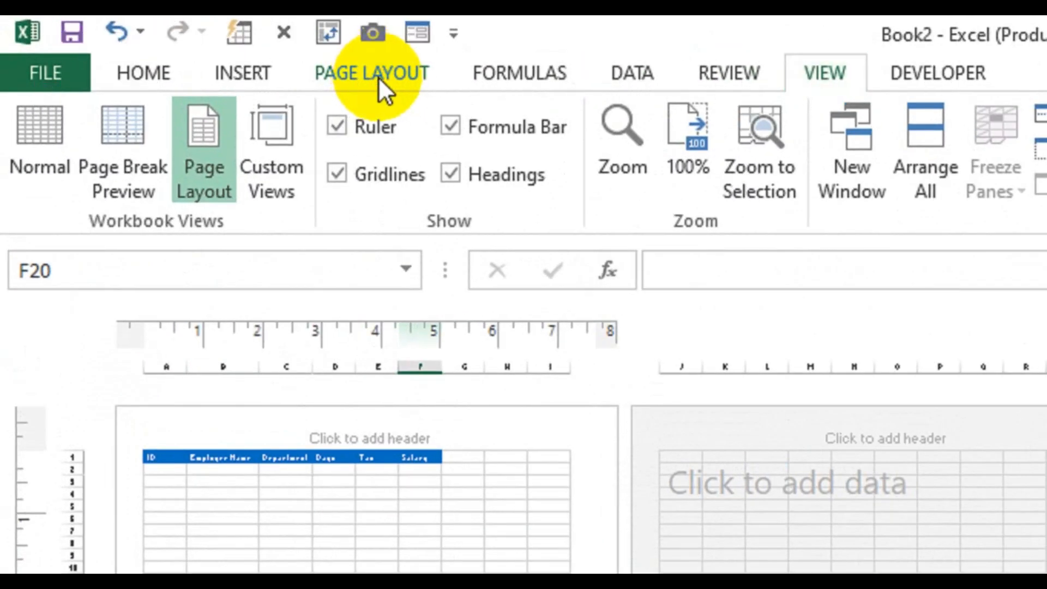
{"action": "left_click", "coordinate": [378, 76]}
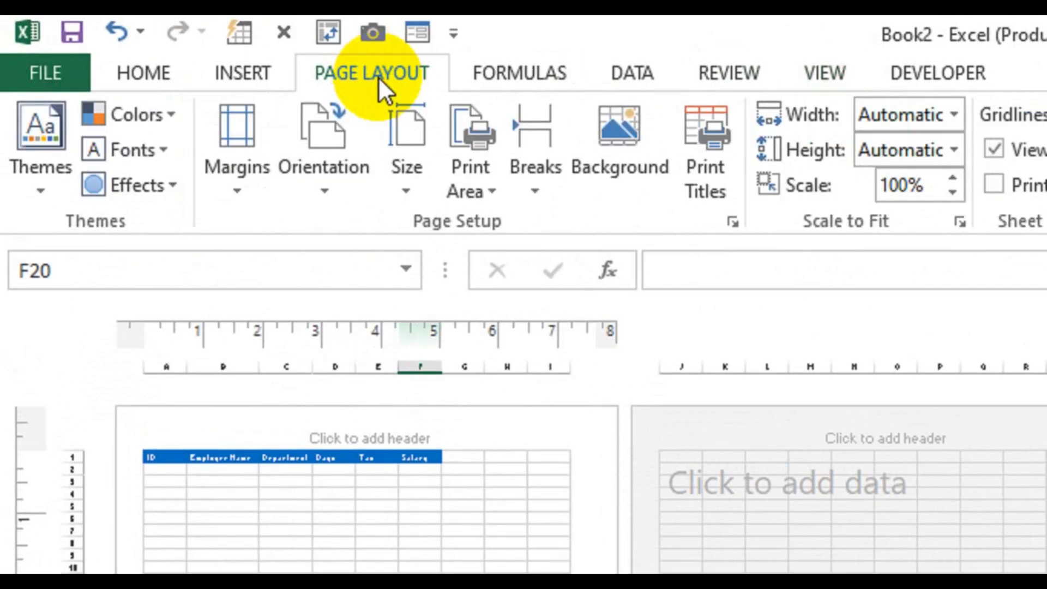
{"action": "left_click", "coordinate": [348, 188]}
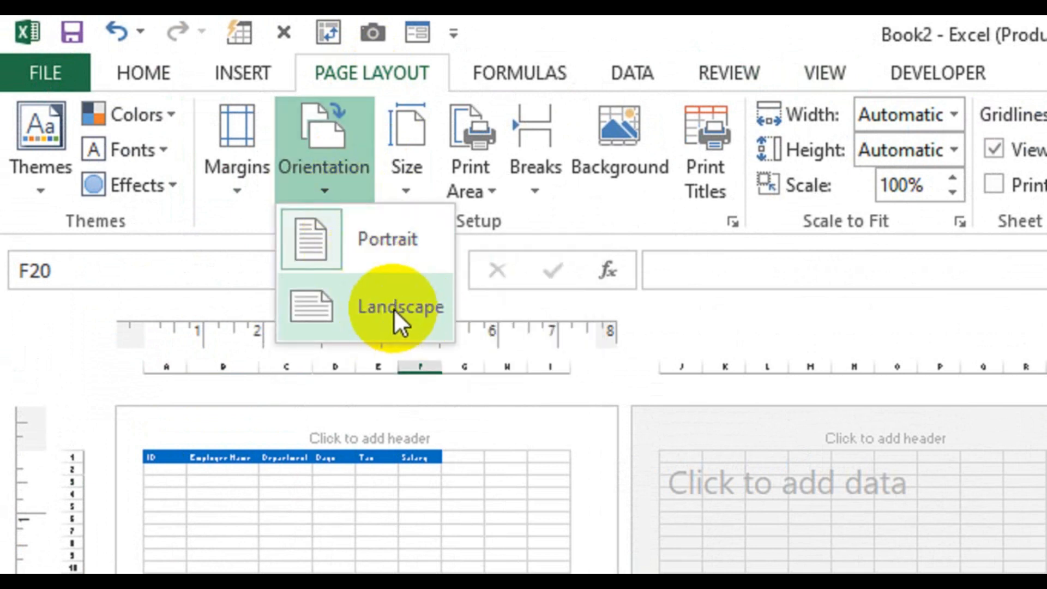
{"action": "left_click", "coordinate": [347, 316]}
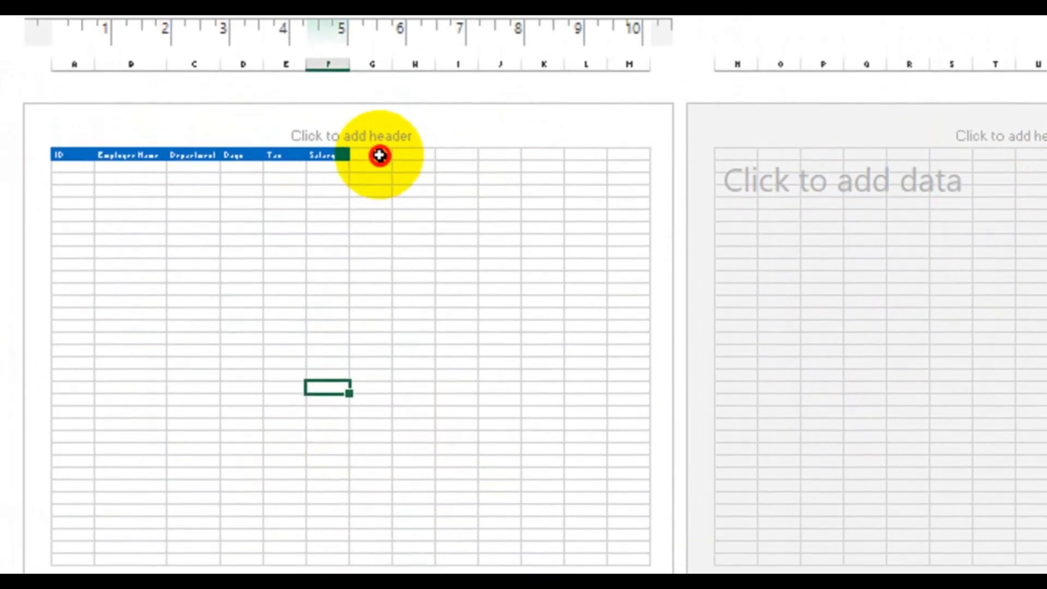
{"action": "left_click_drag", "start_coordinate": [379, 156], "coordinate": [586, 161]}
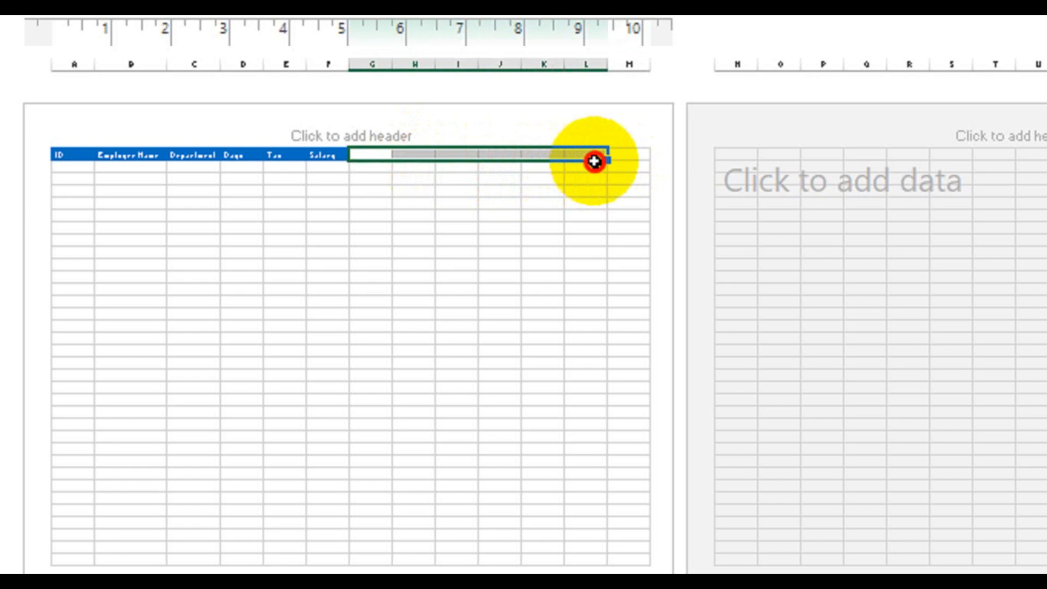
{"action": "left_click_drag", "start_coordinate": [611, 161], "coordinate": [624, 159]}
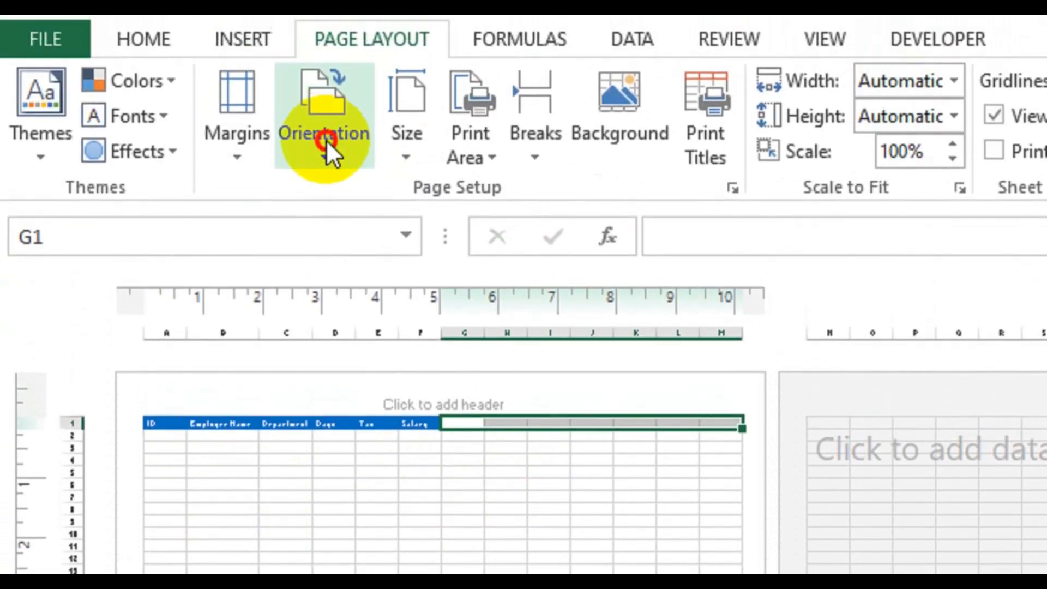
Set the page orientation back to Portrait and check the free columns G through I on the first page.
{"action": "left_click", "coordinate": [332, 177]}
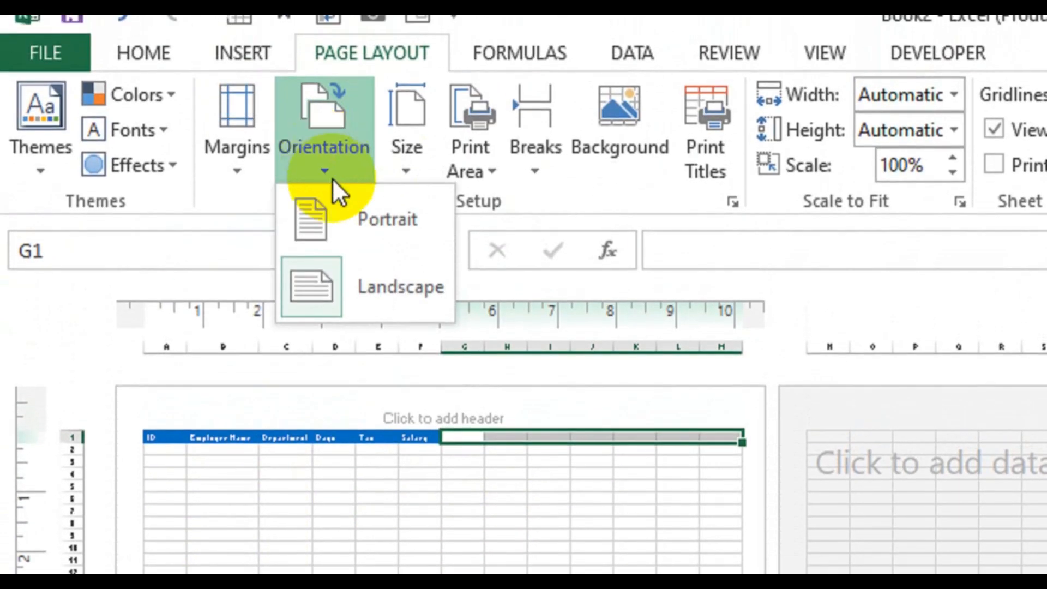
{"action": "left_click", "coordinate": [363, 227]}
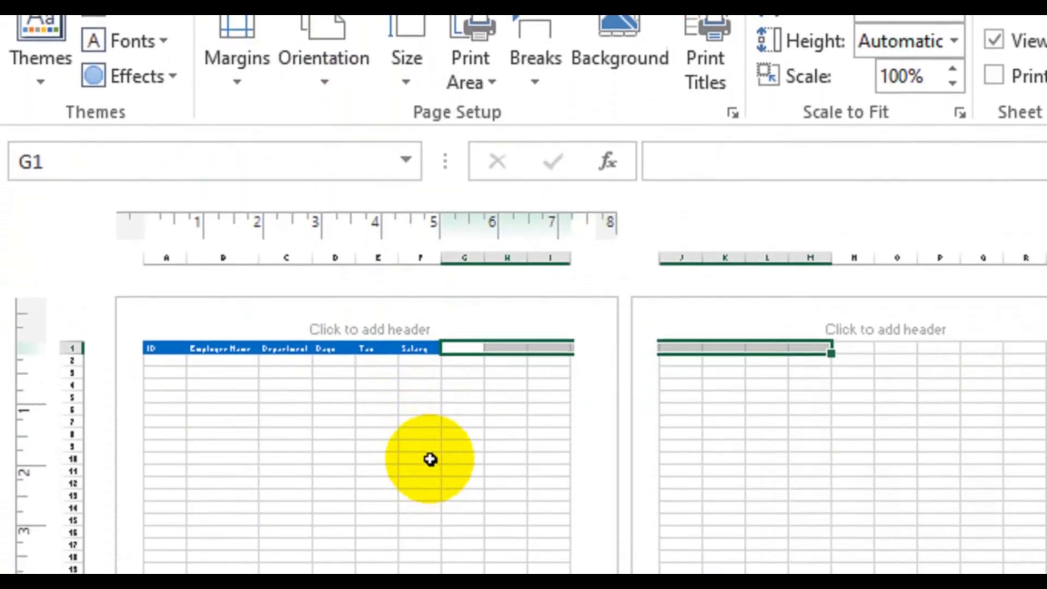
{"action": "left_click", "coordinate": [466, 397]}
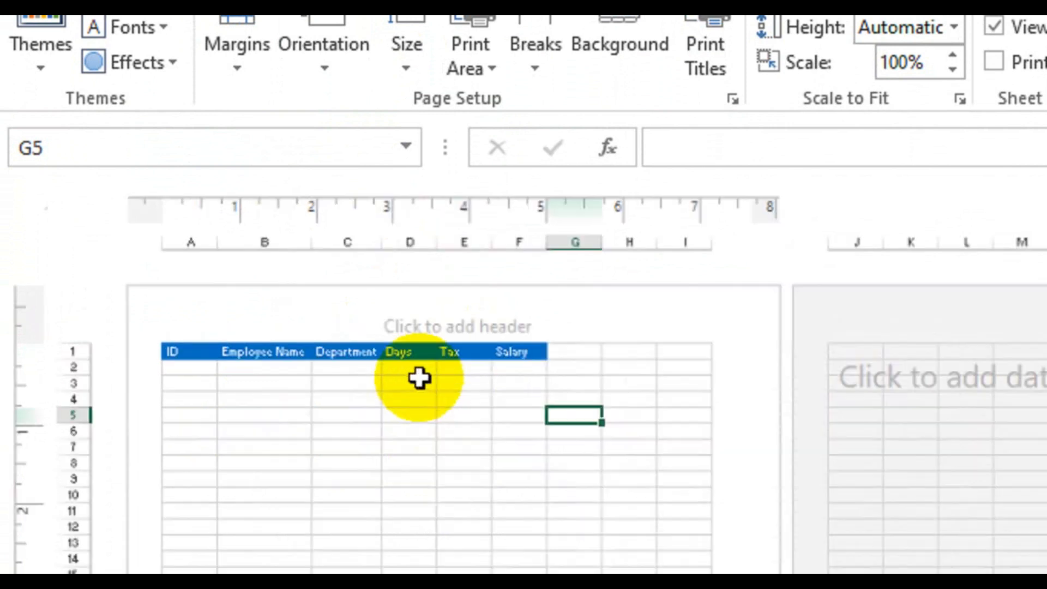
{"action": "left_click_drag", "start_coordinate": [725, 369], "coordinate": [895, 389]}
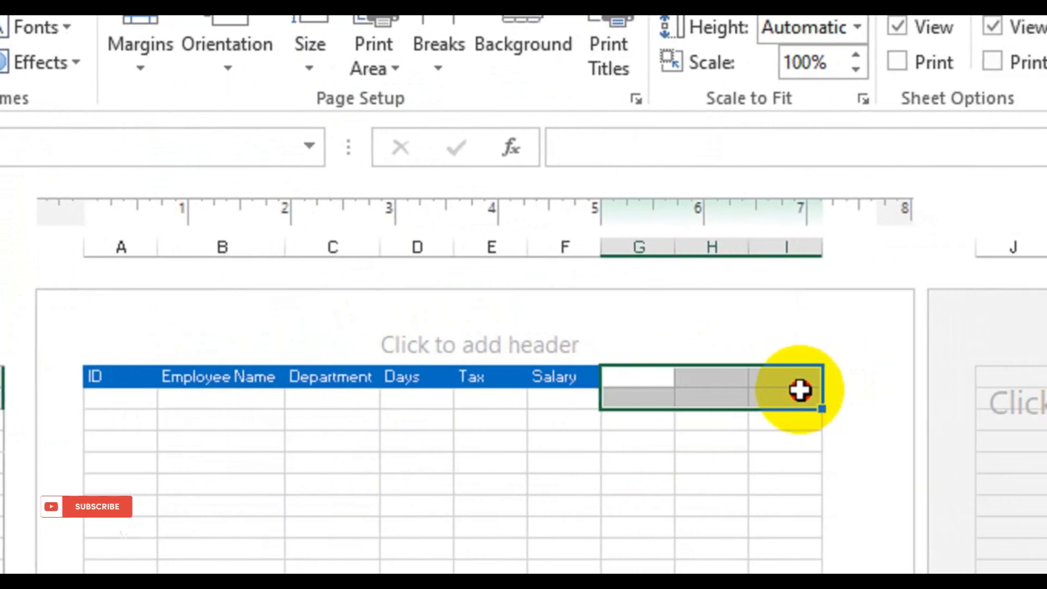
{"action": "left_click_drag", "start_coordinate": [799, 390], "coordinate": [805, 374]}
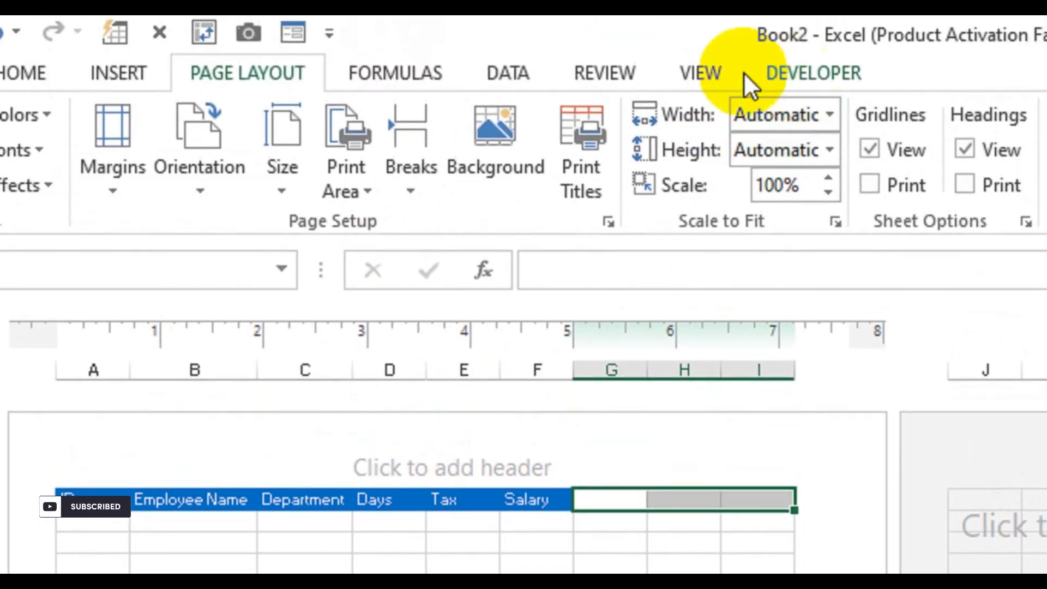
Return the worksheet to Normal view and follow the dashed page-break line after column I down the sheet.
{"action": "left_click", "coordinate": [714, 72]}
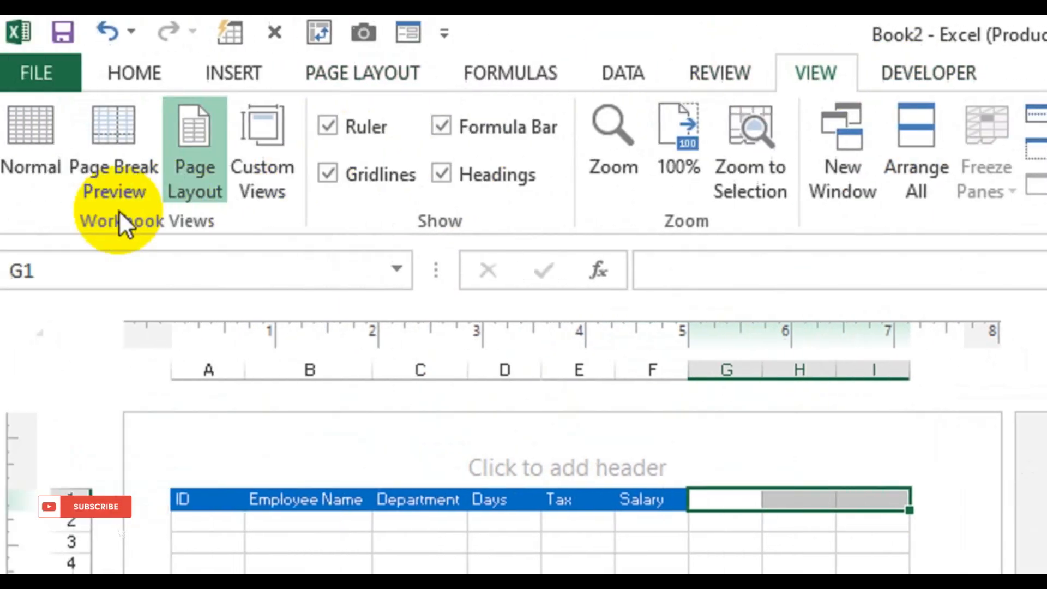
{"action": "left_click", "coordinate": [36, 157]}
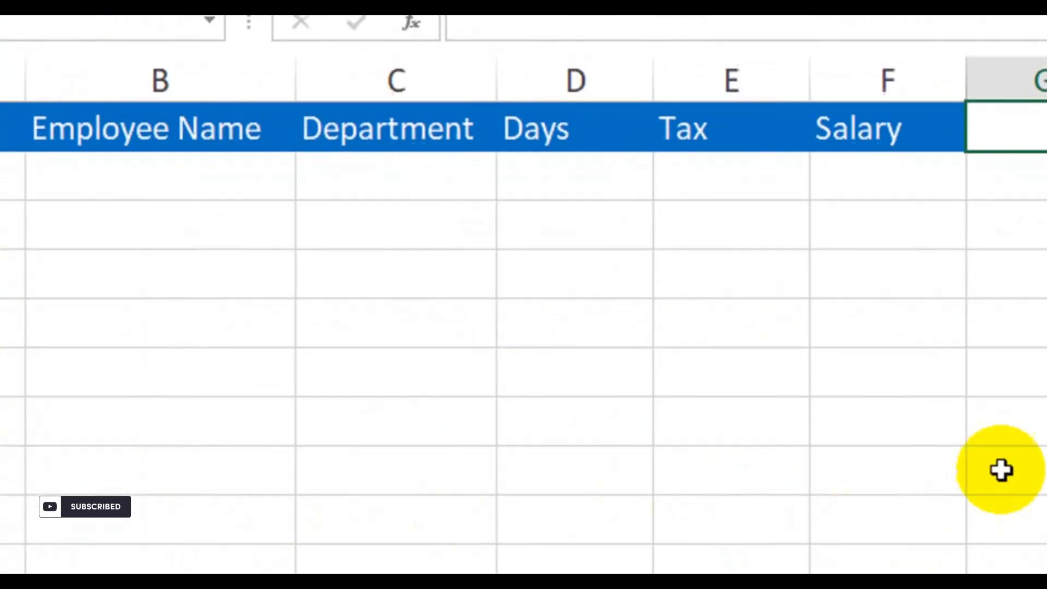
{"action": "key", "text": "shift+Right"}
{"action": "key", "text": "shift+Right"}
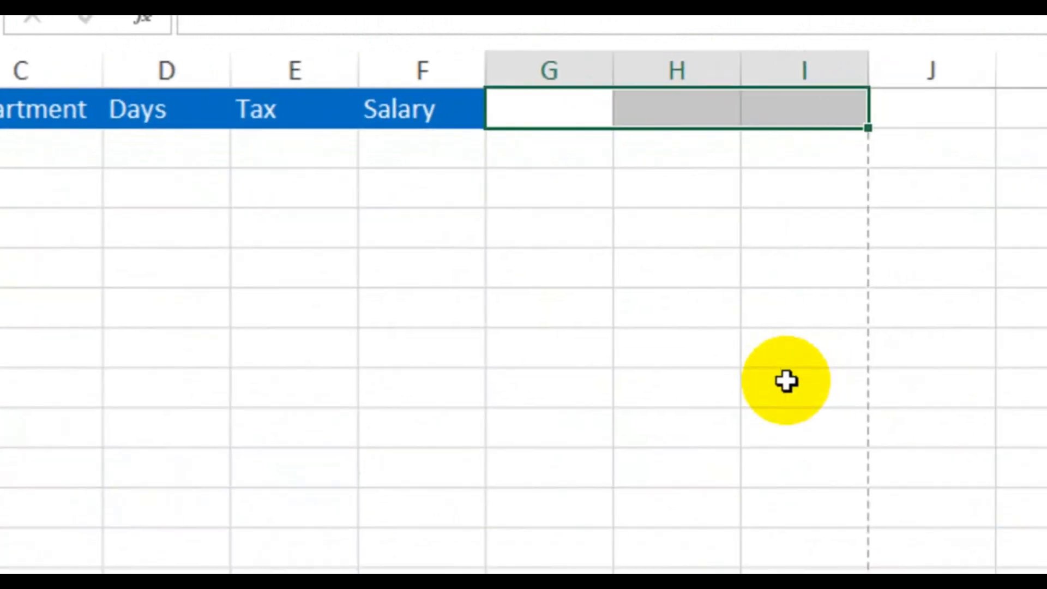
{"action": "left_click", "coordinate": [776, 336]}
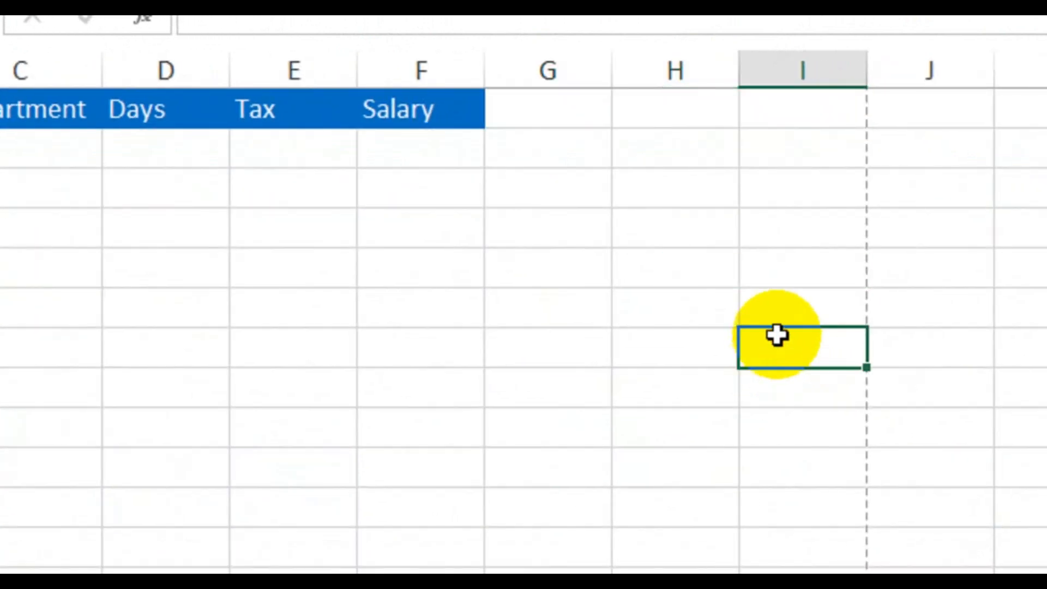
{"action": "left_click_drag", "start_coordinate": [799, 133], "coordinate": [791, 588]}
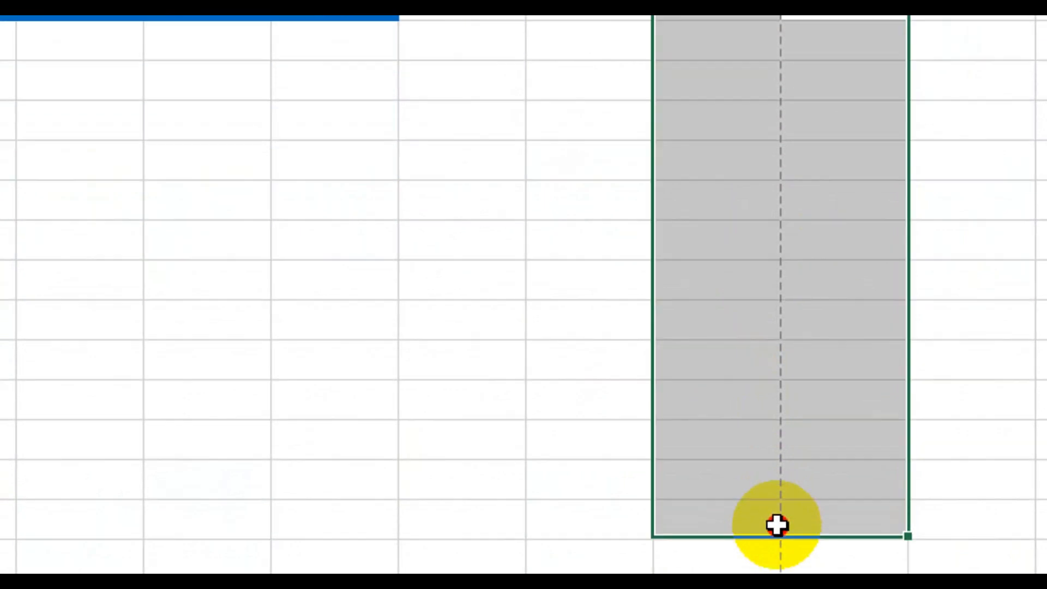
{"action": "left_click_drag", "start_coordinate": [776, 525], "coordinate": [796, 107]}
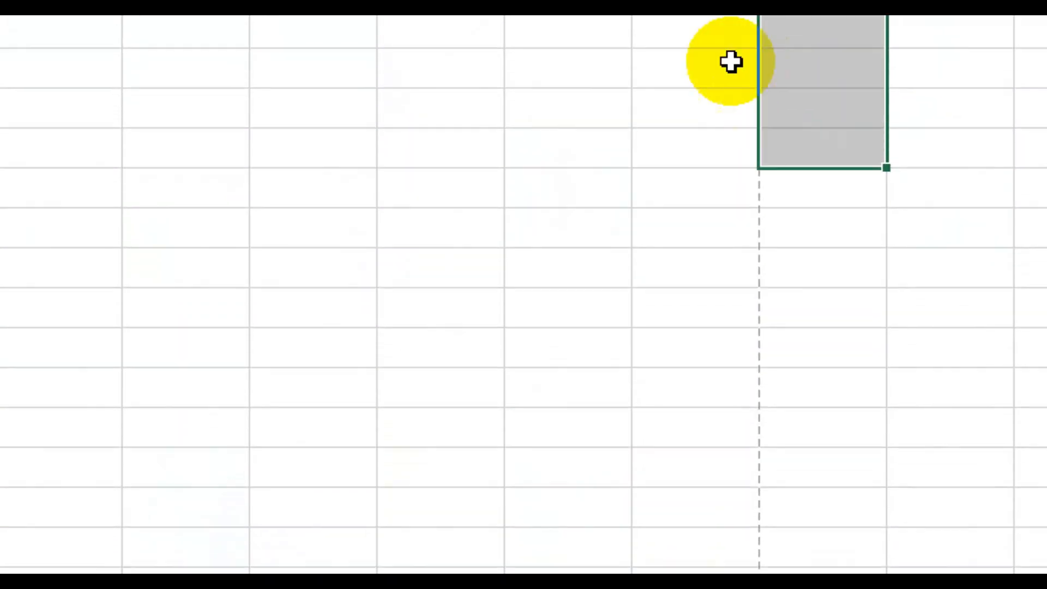
Examine the dashed vertical page break after column I and the horizontal page break that closes the first page.
{"action": "left_click", "coordinate": [730, 62]}
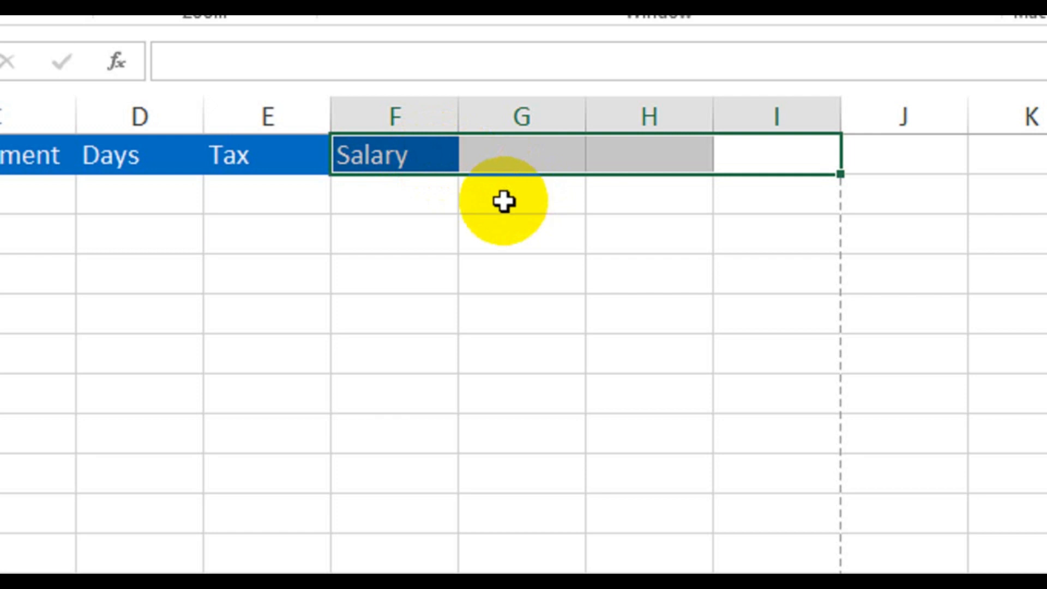
{"action": "left_click_drag", "start_coordinate": [736, 154], "coordinate": [1046, 152]}
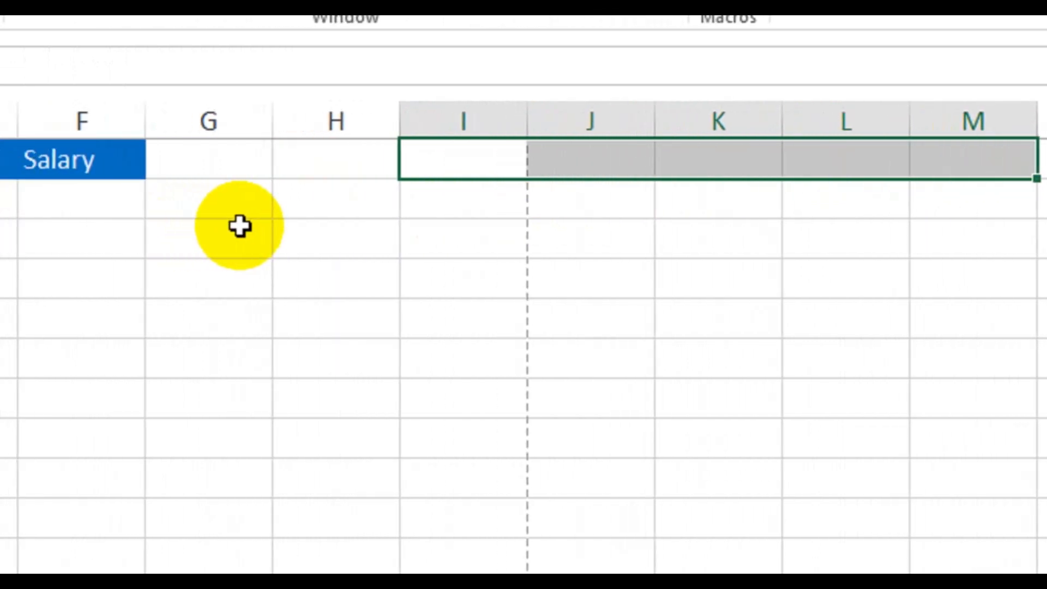
{"action": "scroll", "coordinate": [133, 316], "scroll_direction": "down", "scroll_amount": 2}
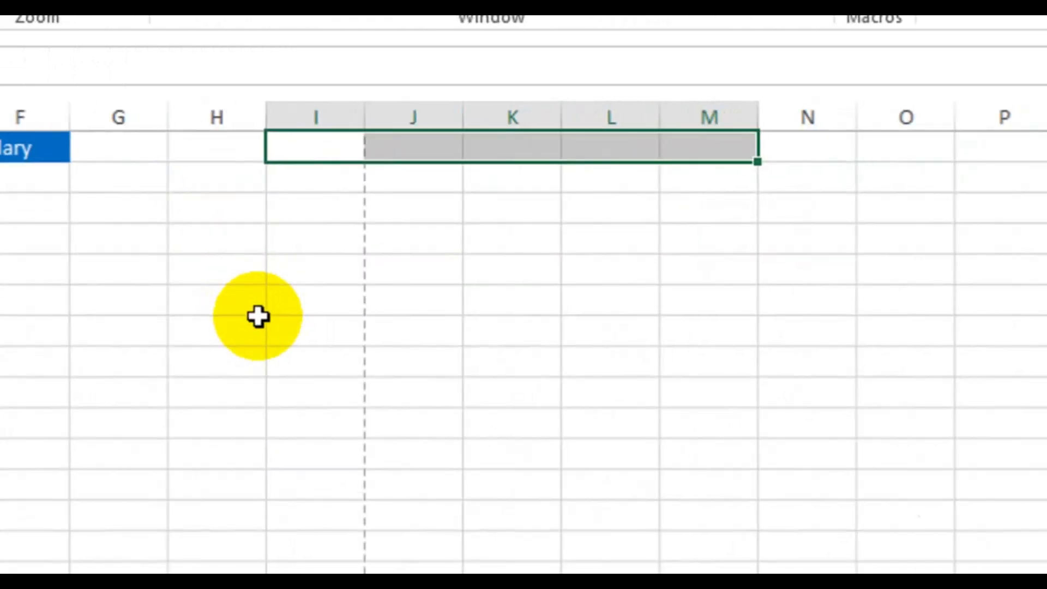
{"action": "left_click", "coordinate": [28, 322]}
{"action": "left_click_drag", "start_coordinate": [395, 152], "coordinate": [439, 528]}
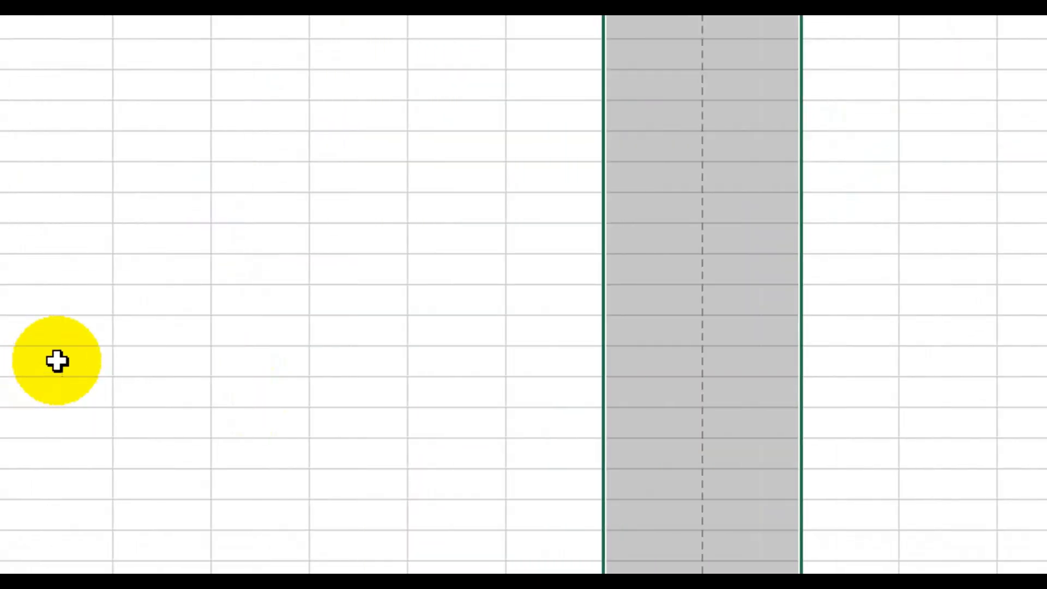
{"action": "scroll", "coordinate": [195, 360], "scroll_direction": "down", "scroll_amount": 10}
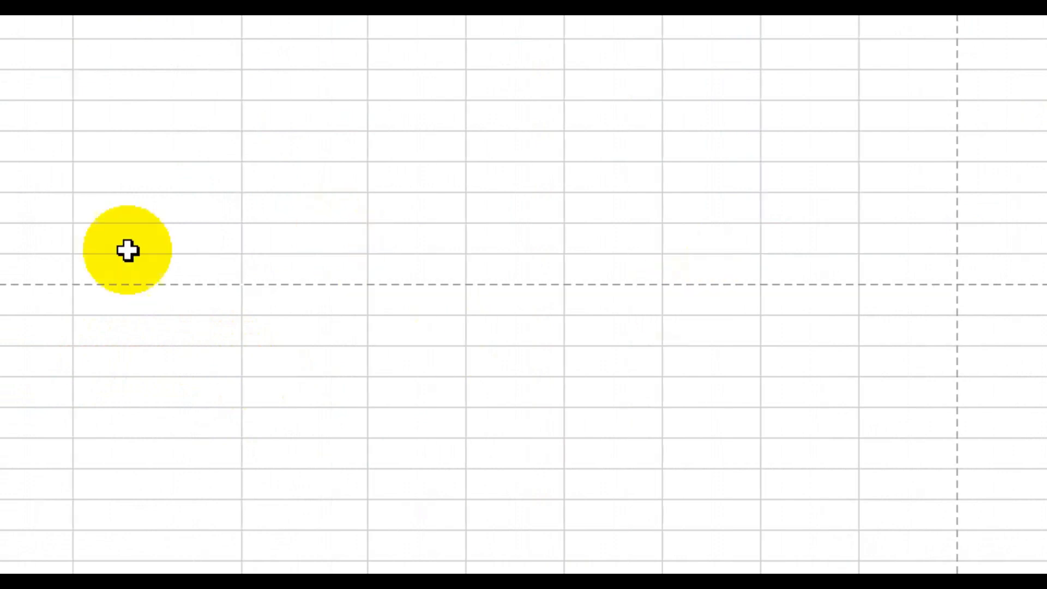
{"action": "left_click", "coordinate": [95, 272]}
{"action": "left_click_drag", "start_coordinate": [95, 272], "coordinate": [942, 308]}
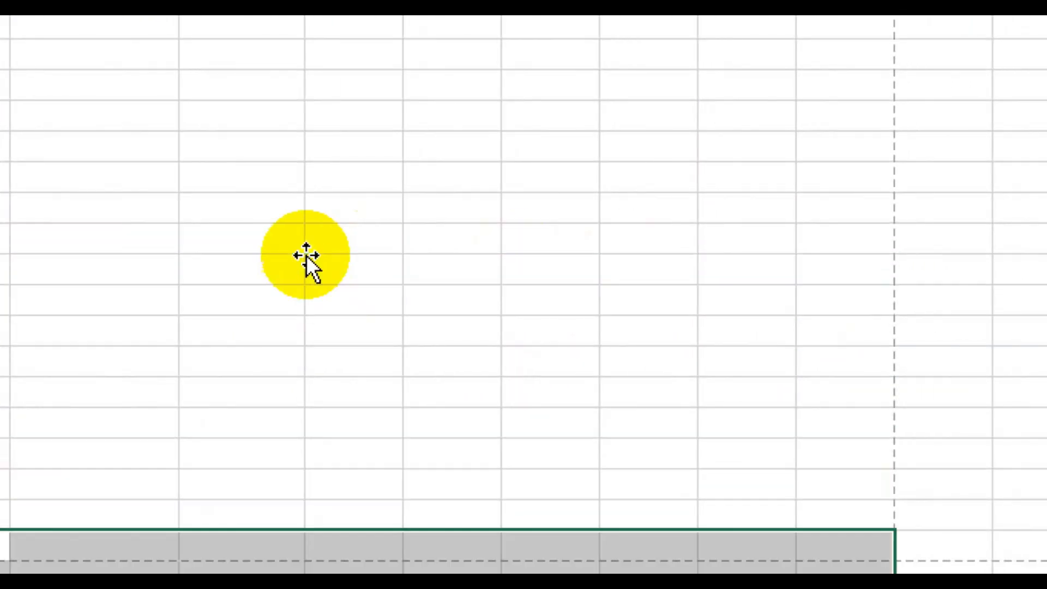
{"action": "scroll", "coordinate": [306, 254], "scroll_direction": "up", "scroll_amount": 2}
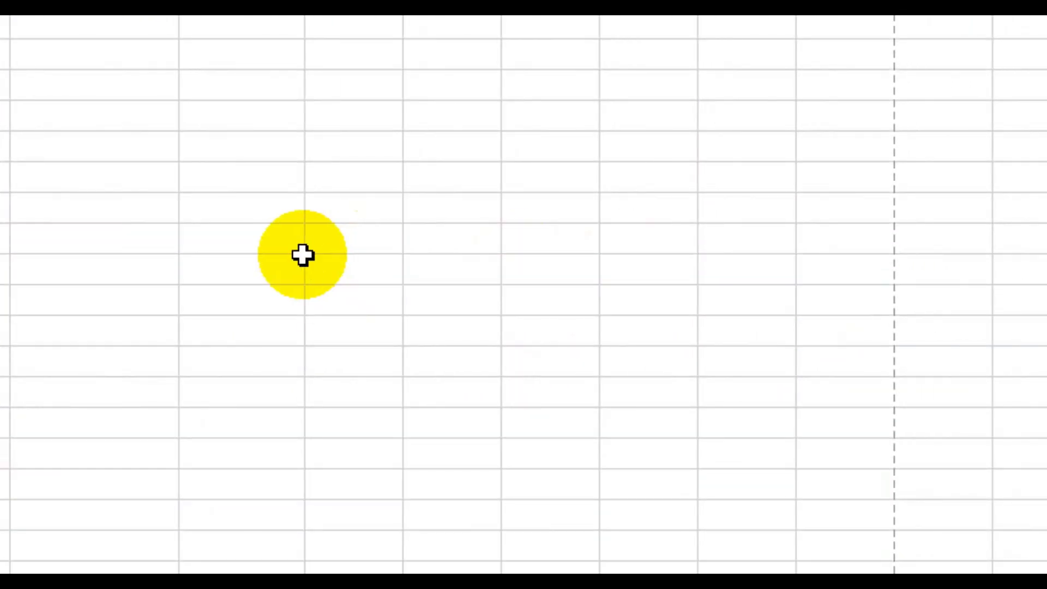
Inspect the upper cells of columns I and J on both sides of the dashed page-break line.
{"action": "left_click_drag", "start_coordinate": [785, 154], "coordinate": [841, 404]}
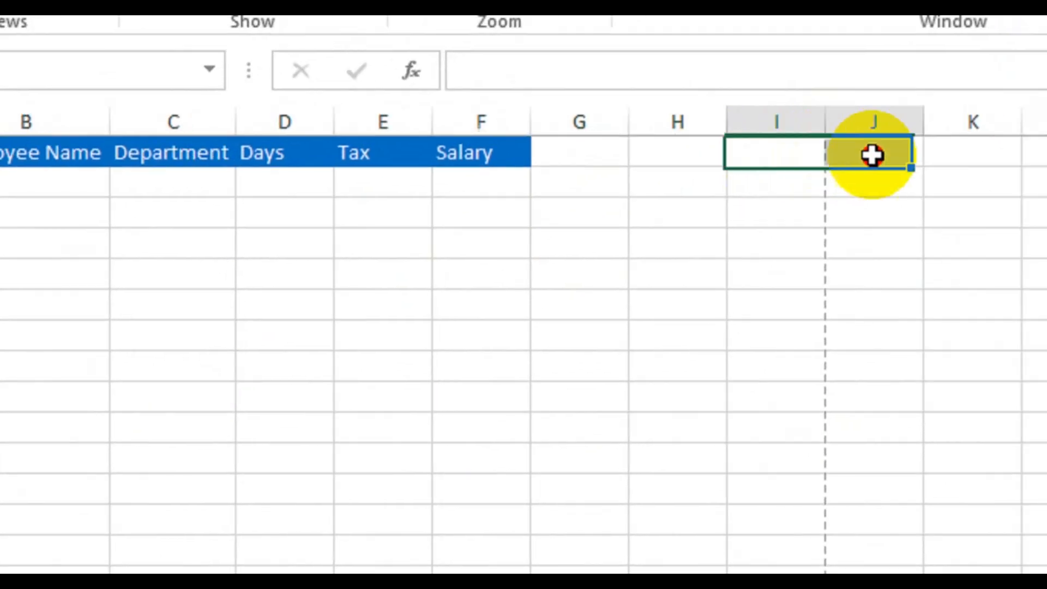
{"action": "left_click", "coordinate": [376, 362]}
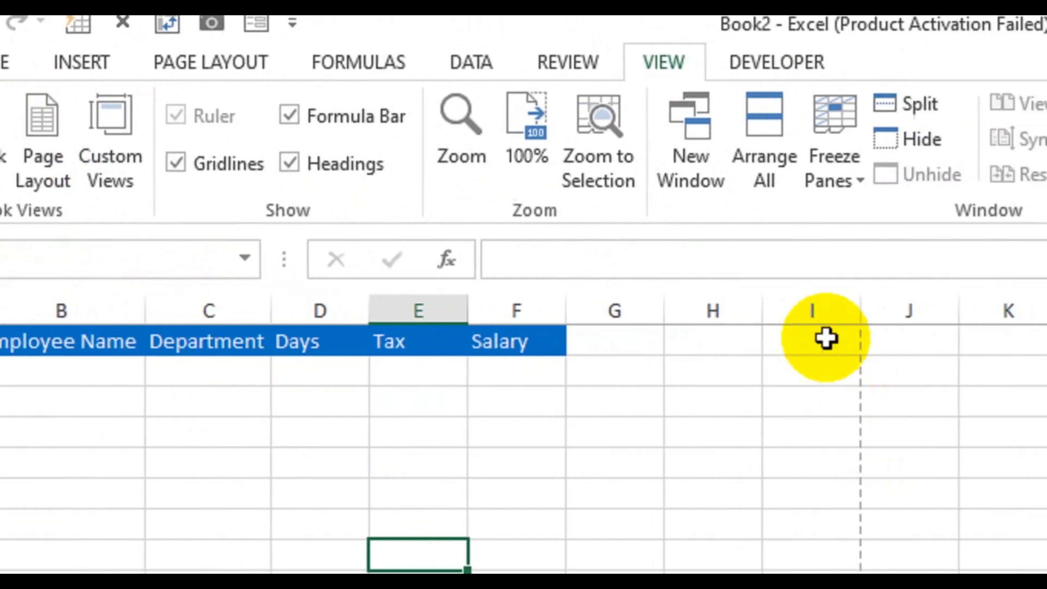
{"action": "left_click_drag", "start_coordinate": [986, 348], "coordinate": [1045, 500]}
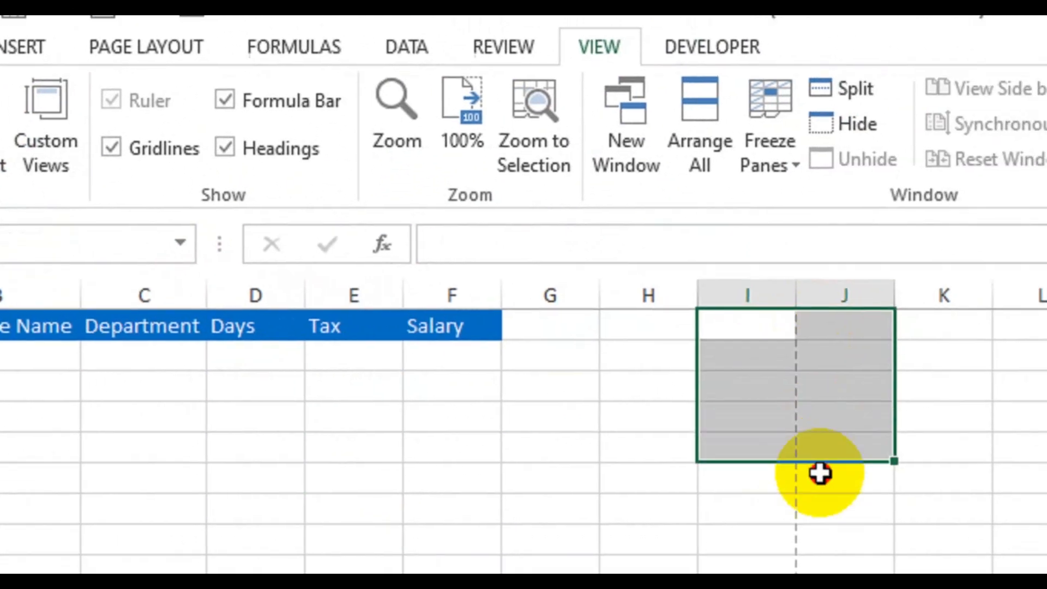
{"action": "left_click_drag", "start_coordinate": [820, 472], "coordinate": [819, 518]}
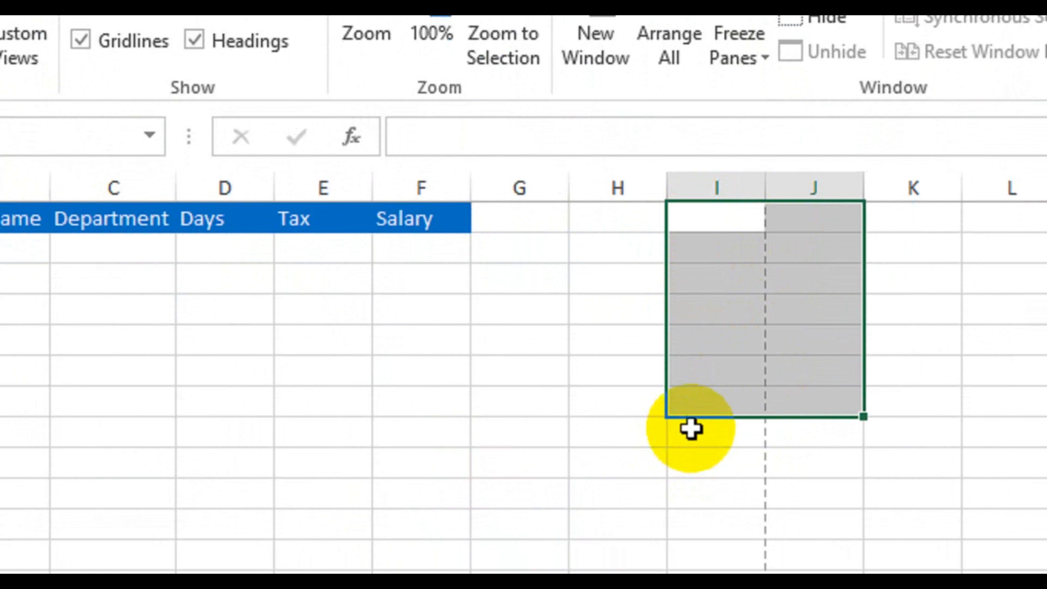
{"action": "left_click", "coordinate": [575, 335]}
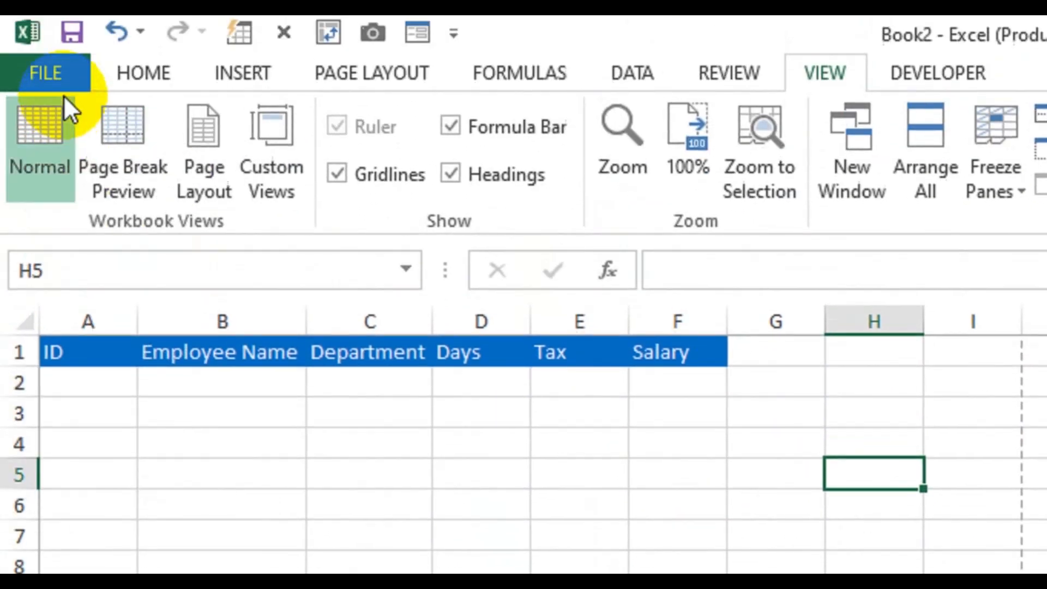
Turn off the Show page breaks display option for Sheet1 in the advanced program options.
{"action": "left_click", "coordinate": [63, 75]}
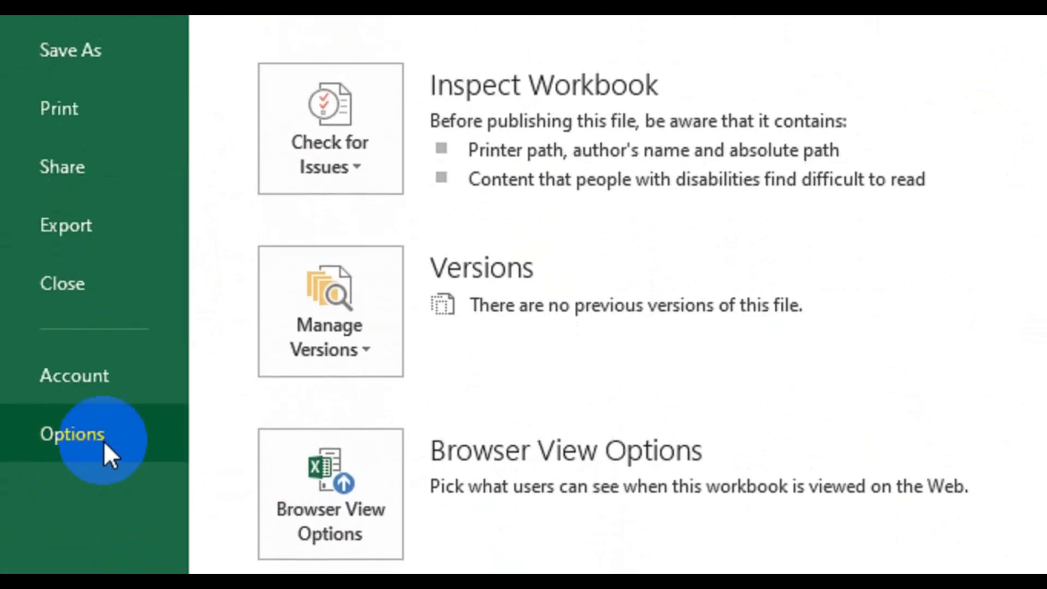
{"action": "left_click", "coordinate": [111, 434]}
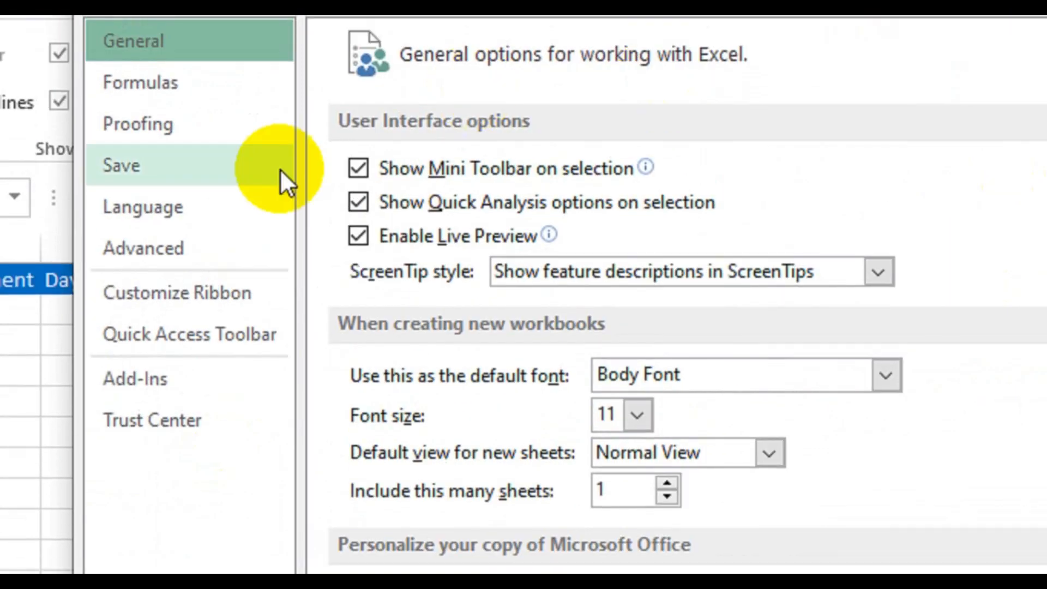
{"action": "left_click", "coordinate": [205, 247]}
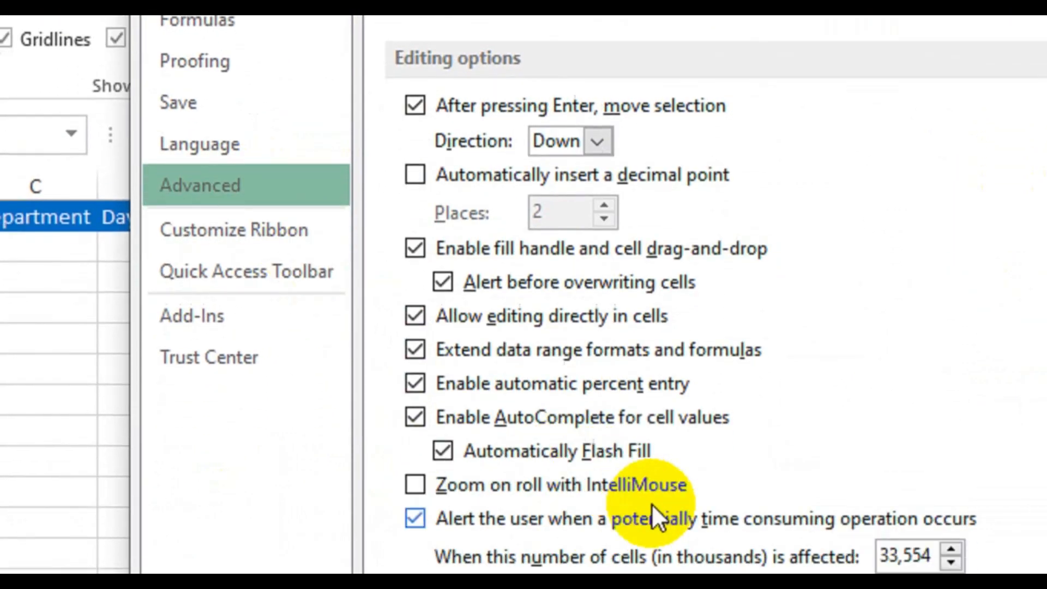
{"action": "scroll", "coordinate": [789, 457], "scroll_direction": "down", "scroll_amount": 5}
{"action": "scroll", "coordinate": [789, 457], "scroll_direction": "down", "scroll_amount": 10}
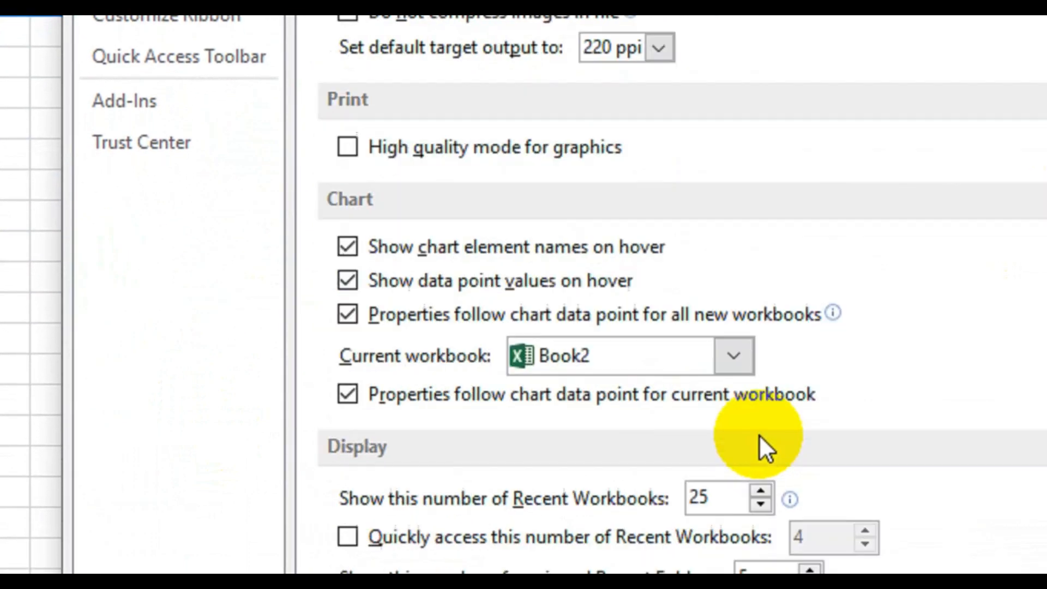
{"action": "scroll", "coordinate": [757, 434], "scroll_direction": "down", "scroll_amount": 8}
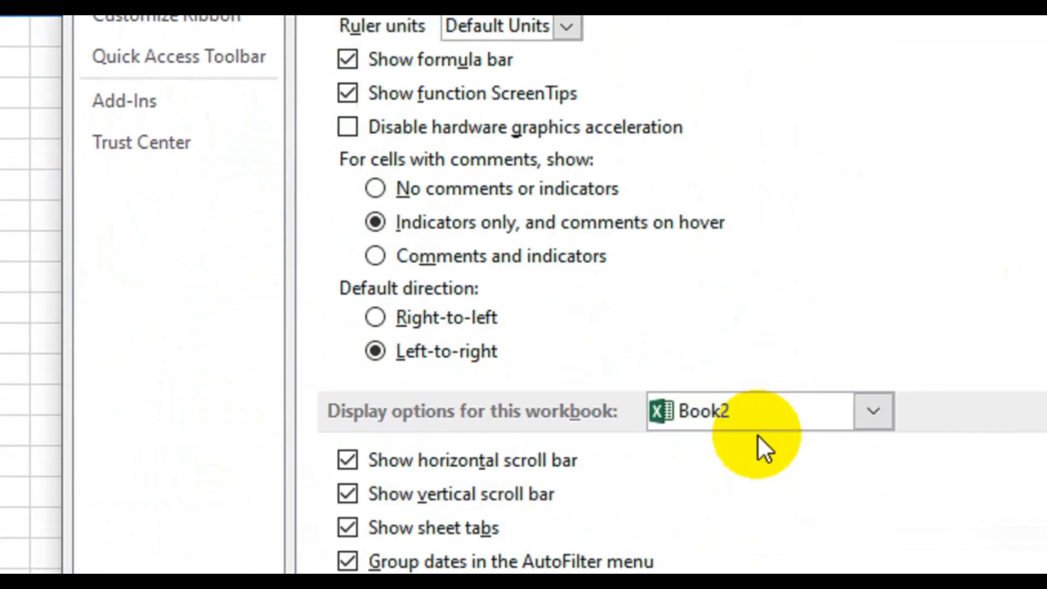
{"action": "scroll", "coordinate": [758, 434], "scroll_direction": "down", "scroll_amount": 4}
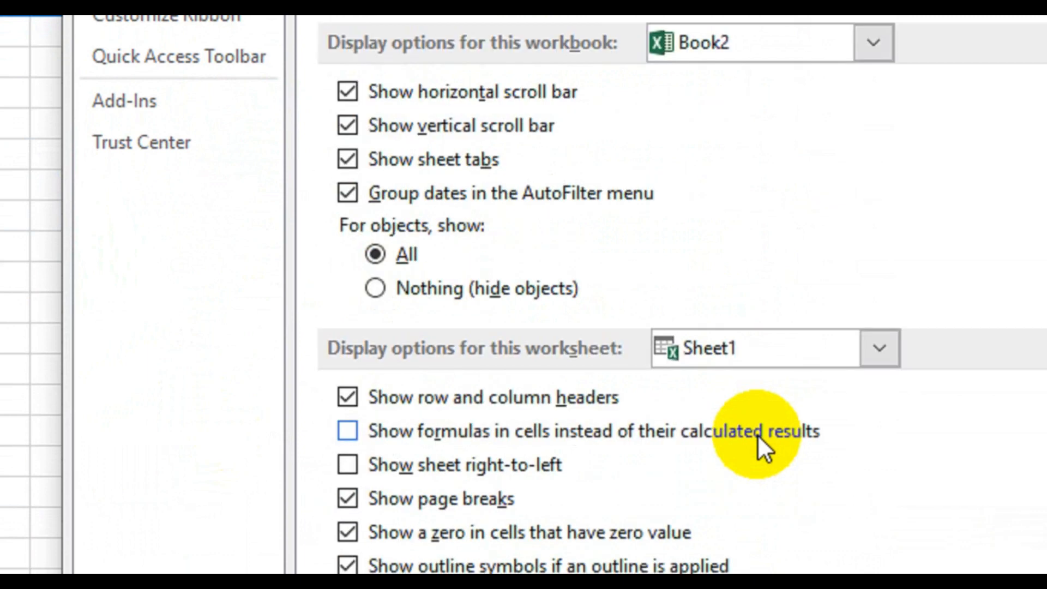
{"action": "scroll", "coordinate": [758, 434], "scroll_direction": "down", "scroll_amount": 1}
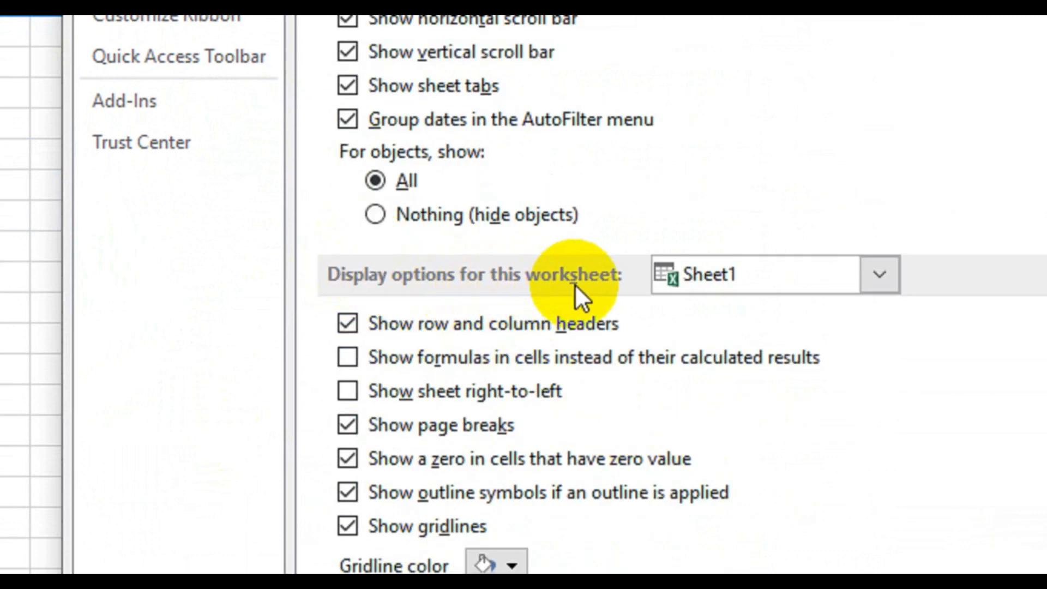
{"action": "scroll", "coordinate": [491, 382], "scroll_direction": "down", "scroll_amount": 1}
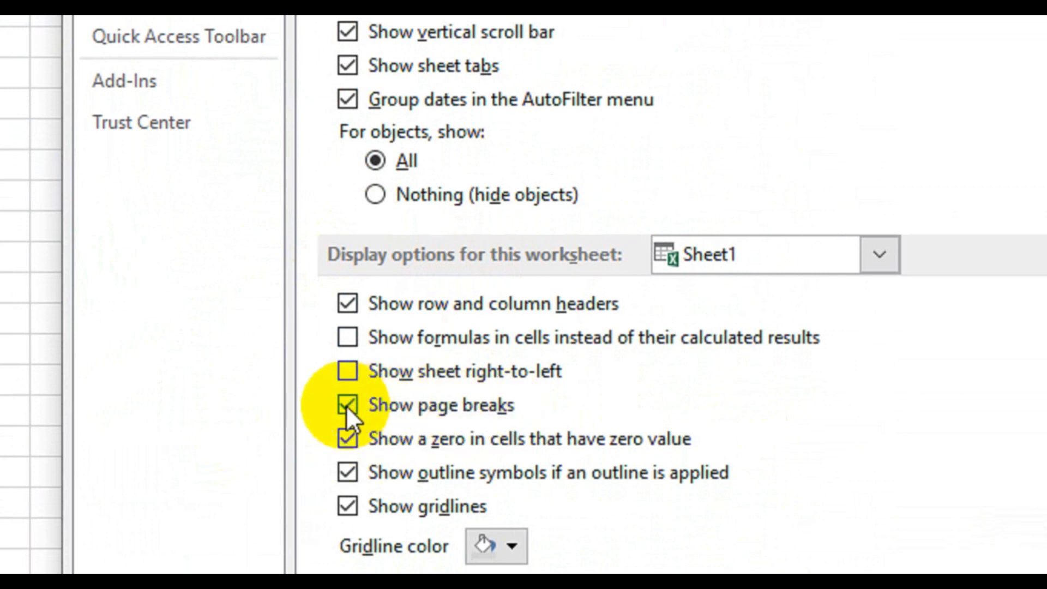
{"action": "left_click", "coordinate": [348, 405]}
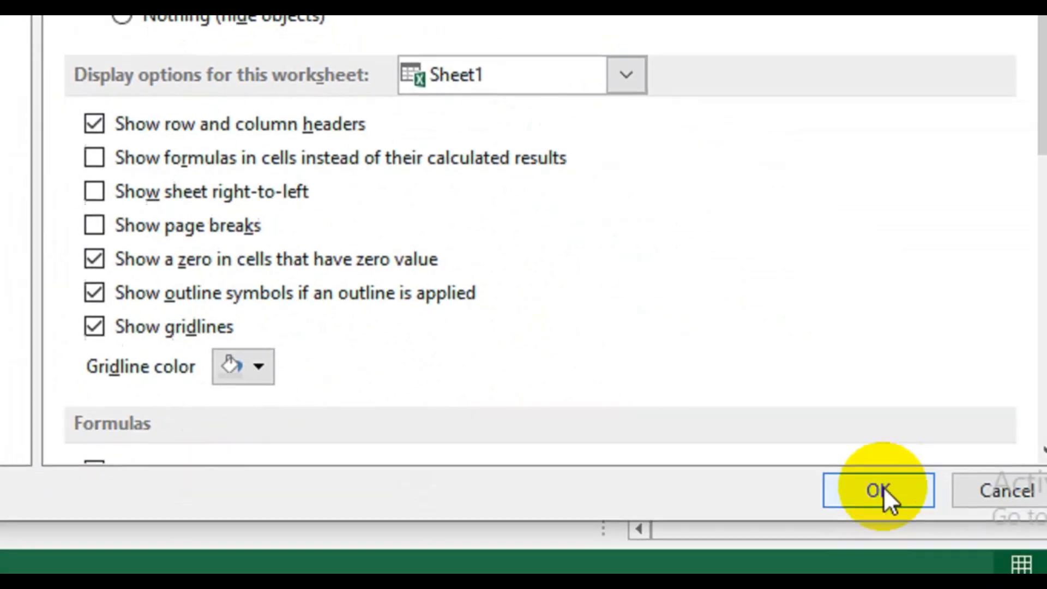
{"action": "left_click", "coordinate": [808, 481]}
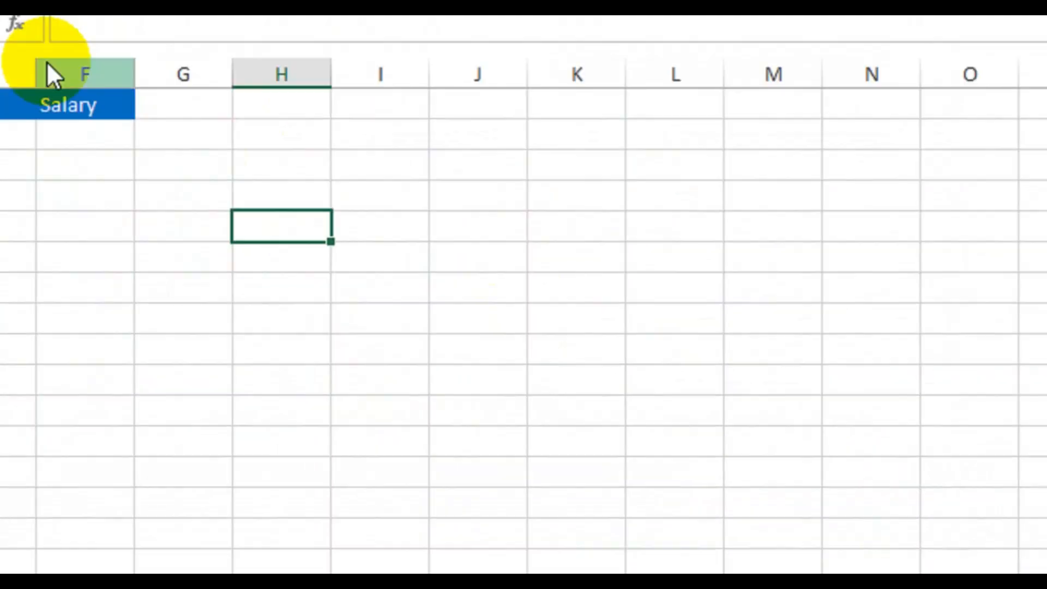
Check columns G through J and the table area below the headers for page-break lines.
{"action": "left_click_drag", "start_coordinate": [301, 169], "coordinate": [637, 470]}
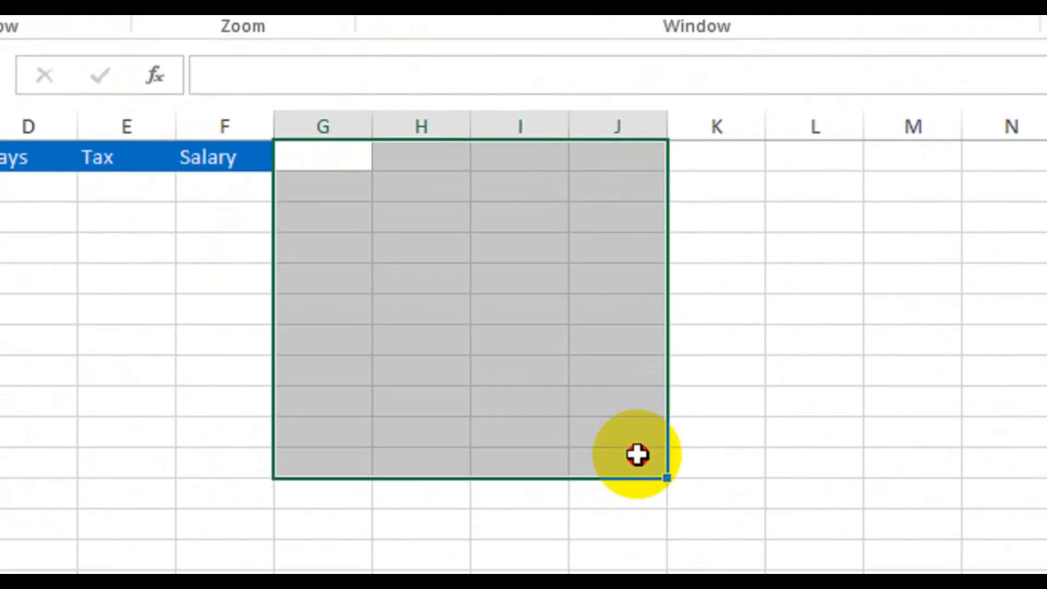
{"action": "left_click_drag", "start_coordinate": [456, 159], "coordinate": [528, 504]}
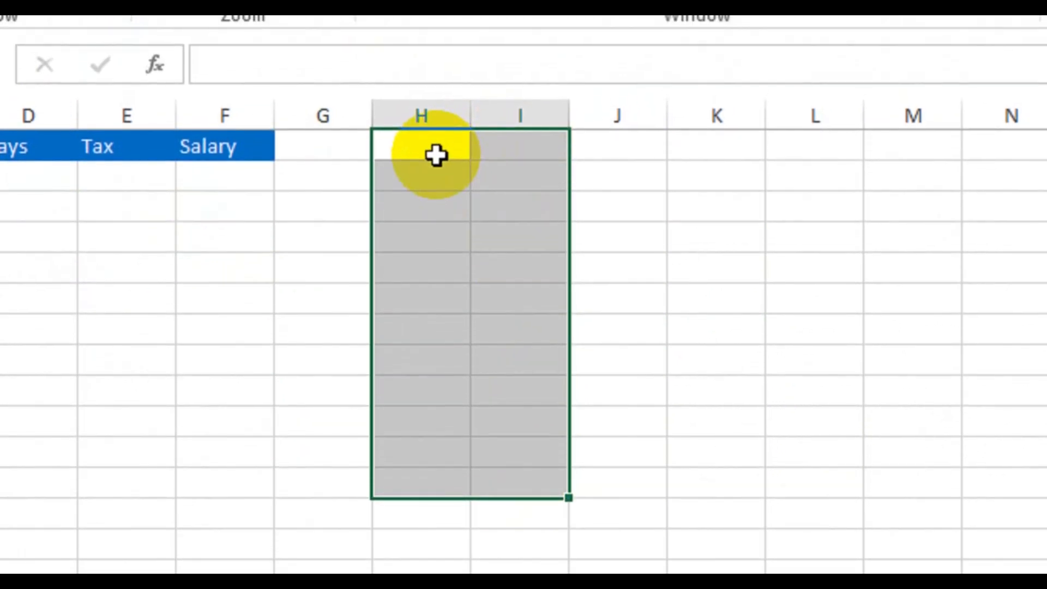
{"action": "left_click", "coordinate": [168, 247]}
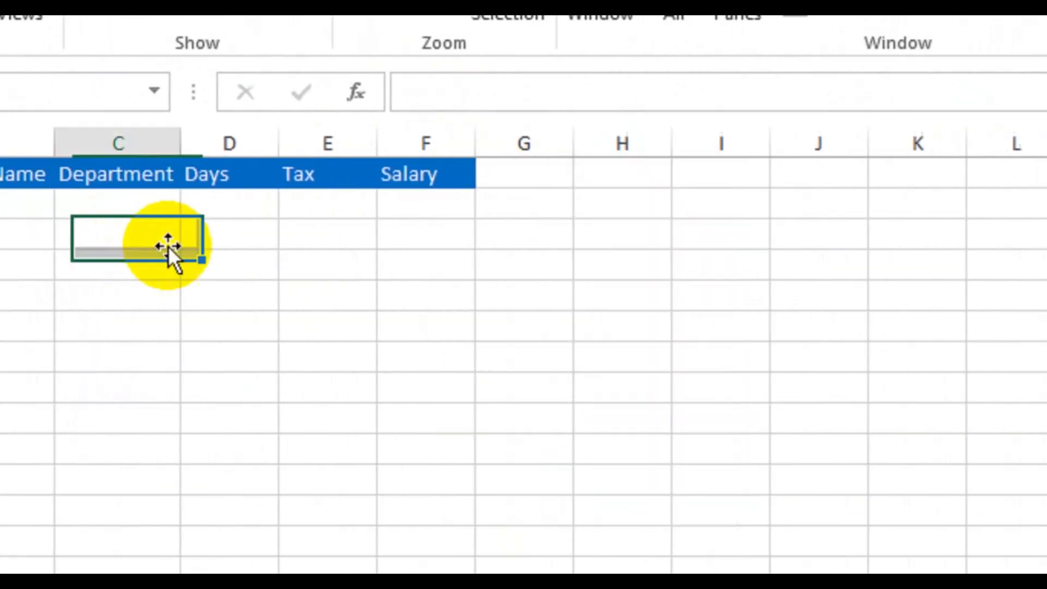
{"action": "left_click_drag", "start_coordinate": [98, 184], "coordinate": [647, 313]}
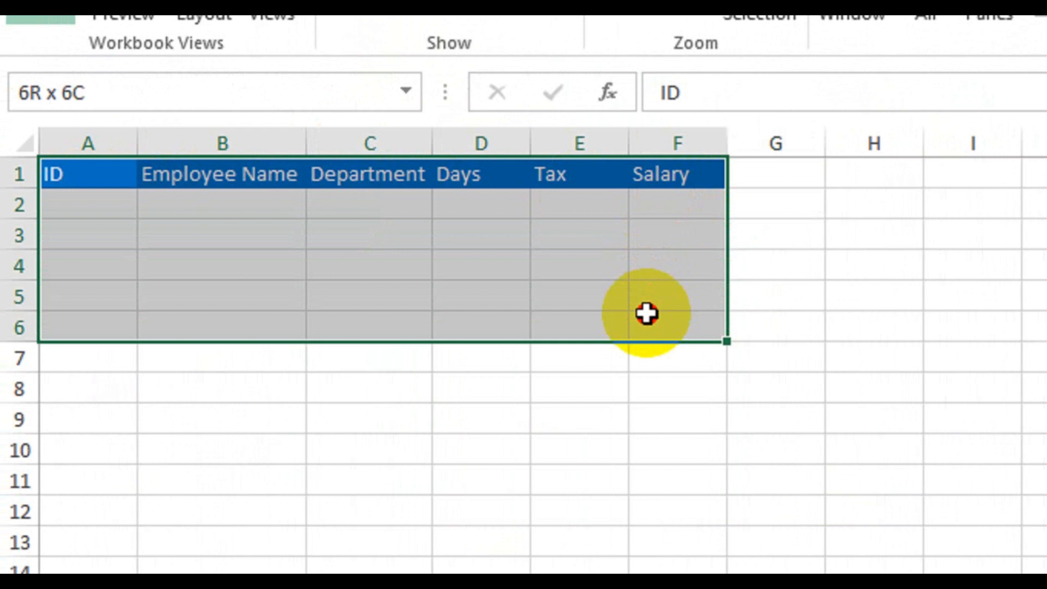
{"action": "left_click", "coordinate": [485, 272]}
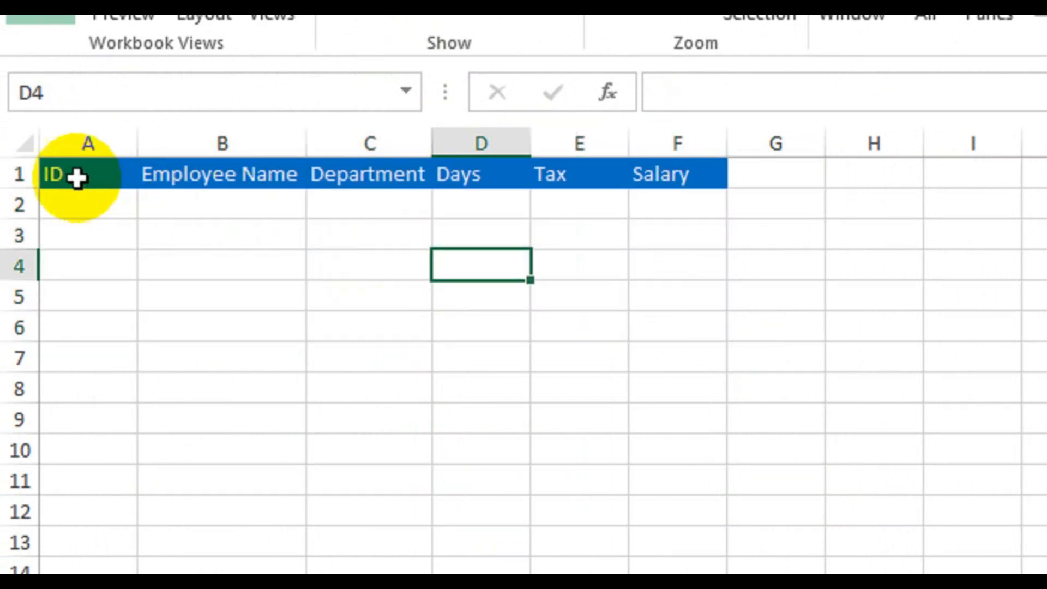
Try All Borders on the table range A1:F13 and undo the borders.
{"action": "left_click_drag", "start_coordinate": [77, 175], "coordinate": [699, 517]}
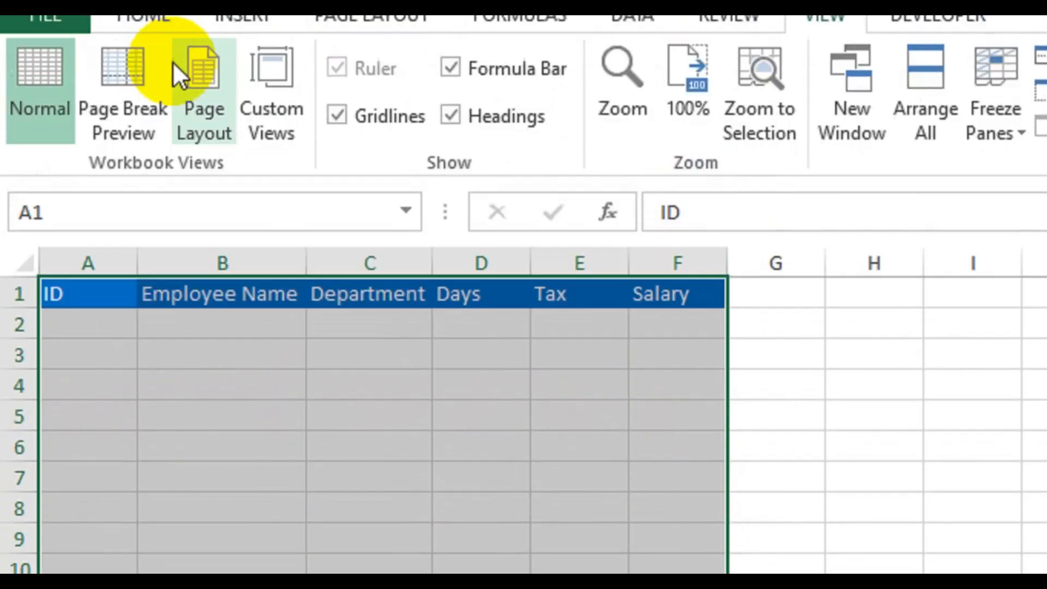
{"action": "left_click", "coordinate": [145, 72]}
{"action": "left_click", "coordinate": [425, 175]}
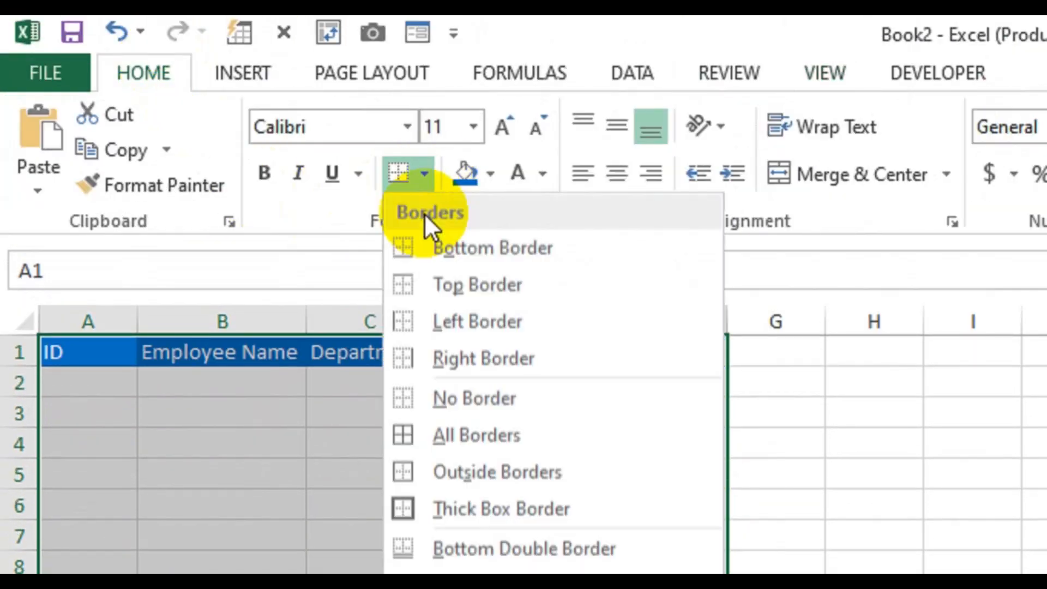
{"action": "left_click", "coordinate": [472, 434]}
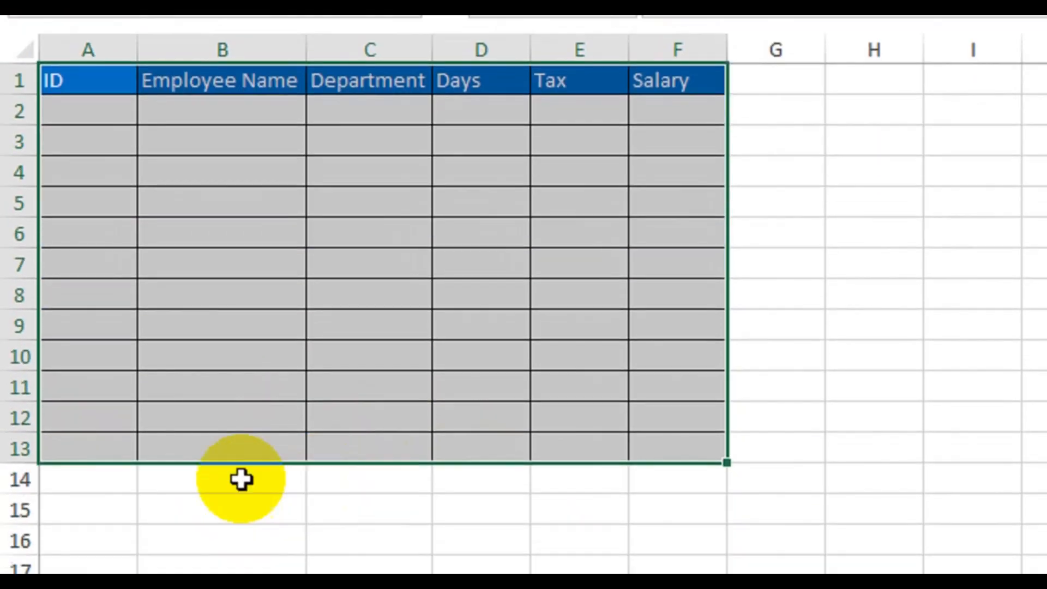
{"action": "left_click_drag", "start_coordinate": [87, 72], "coordinate": [705, 488]}
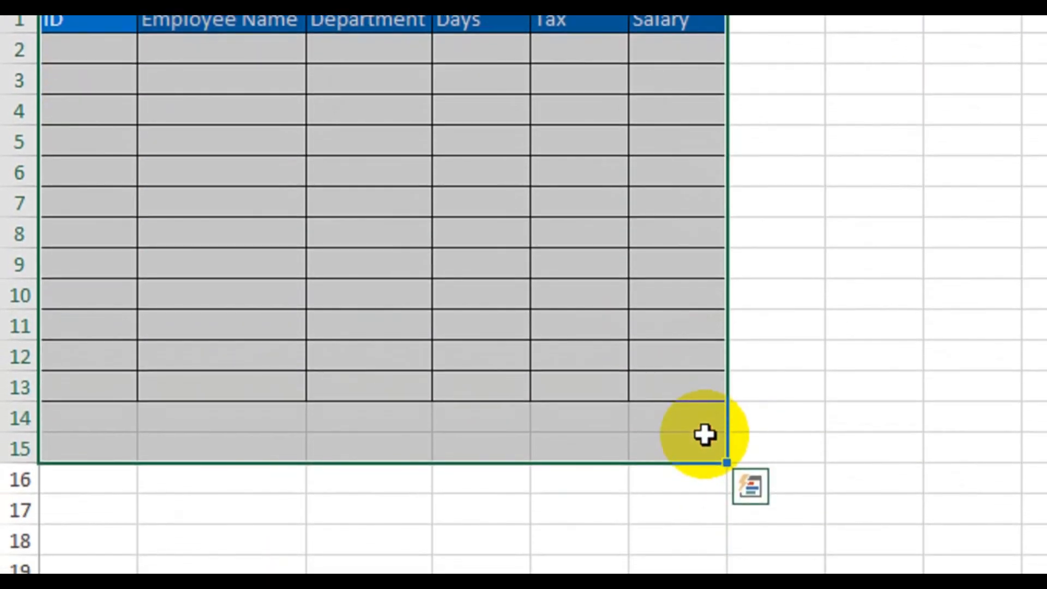
{"action": "key", "text": "ctrl+z"}
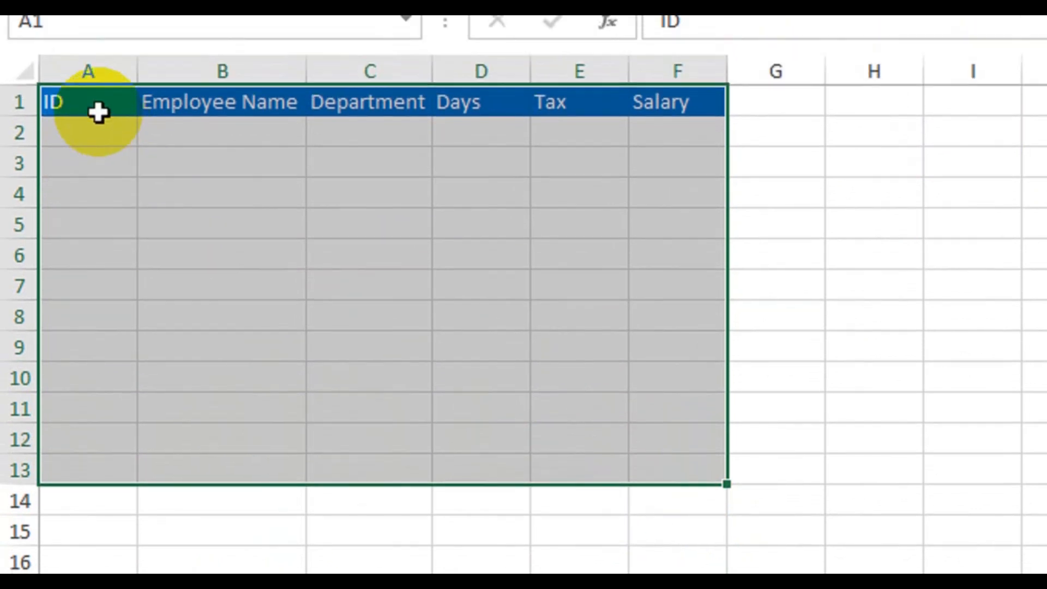
{"action": "left_click_drag", "start_coordinate": [98, 28], "coordinate": [545, 149]}
{"action": "left_click_drag", "start_coordinate": [545, 255], "coordinate": [670, 588]}
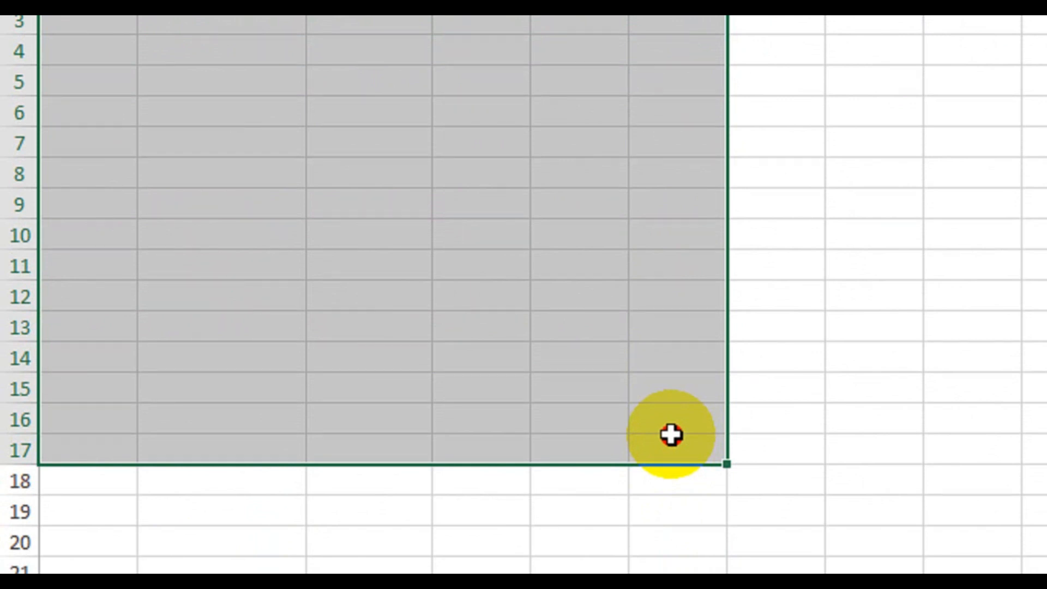
{"action": "left_click_drag", "start_coordinate": [670, 435], "coordinate": [701, 182]}
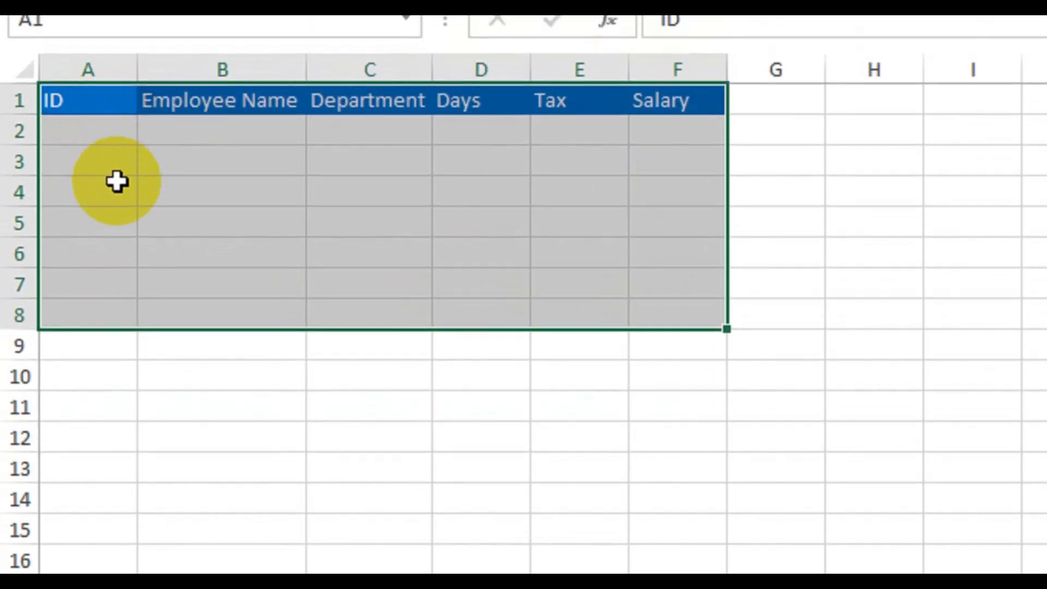
{"action": "left_click", "coordinate": [126, 72]}
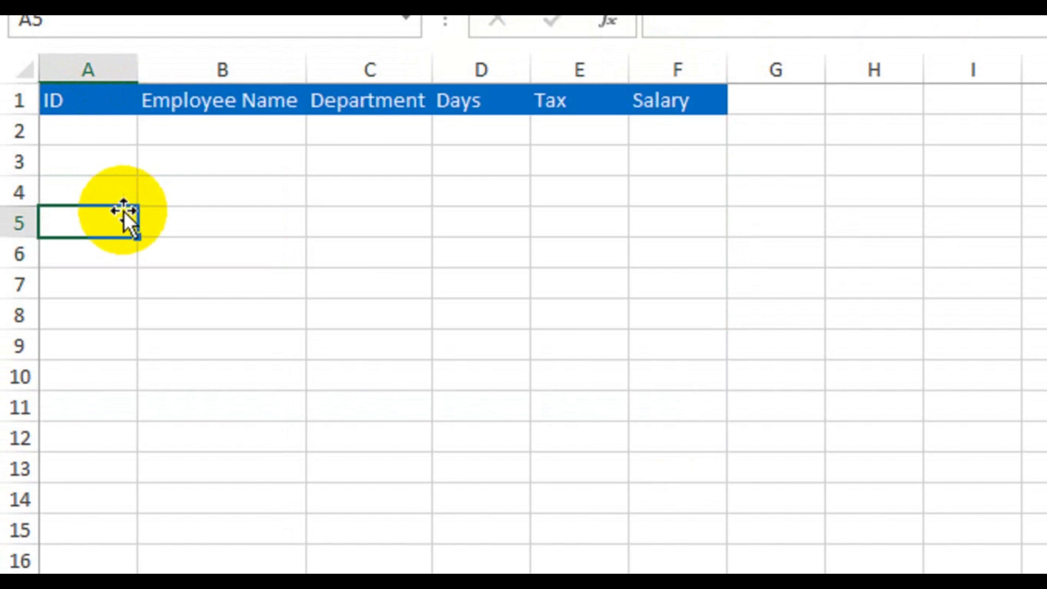
Select the table range A1:F50 with Go To and apply All Borders to it.
{"action": "left_click", "coordinate": [94, 109]}
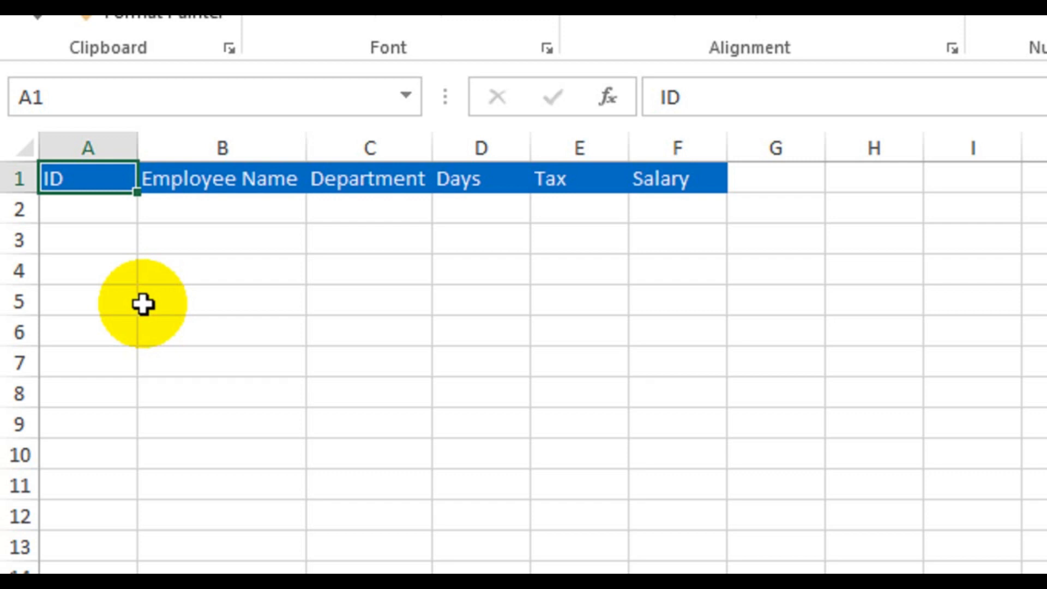
{"action": "key", "text": "ctrl+g"}
{"action": "left_click_drag", "start_coordinate": [820, 289], "coordinate": [496, 259]}
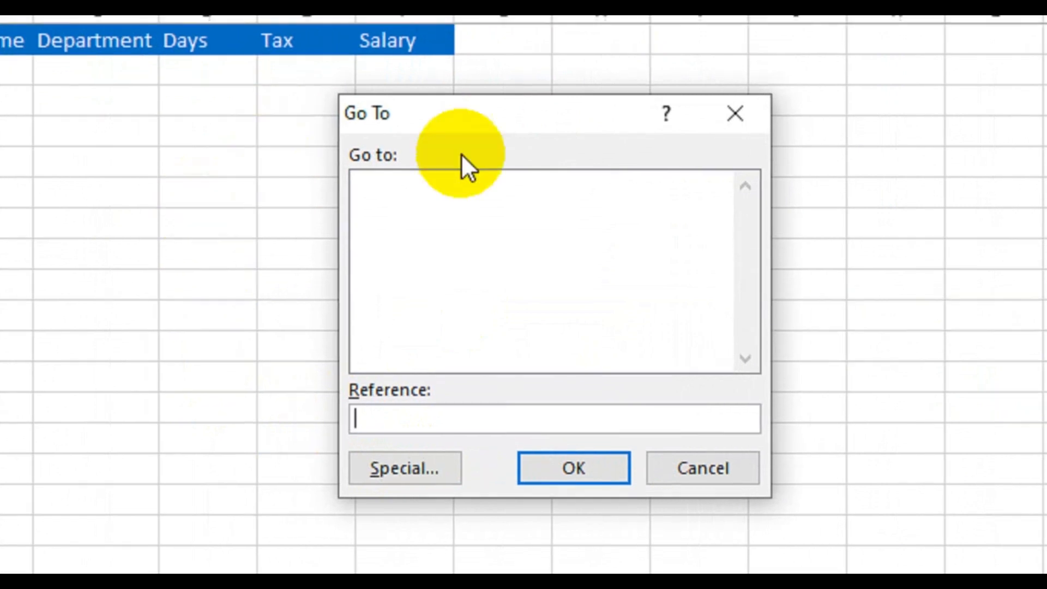
{"action": "left_click_drag", "start_coordinate": [402, 109], "coordinate": [430, 137]}
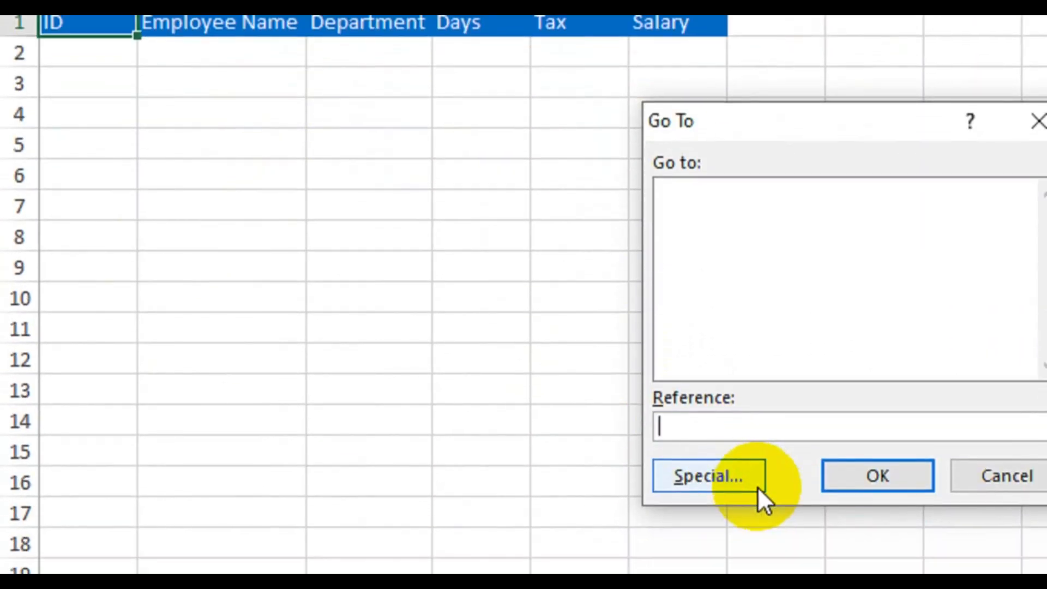
{"action": "type", "text": "f"}
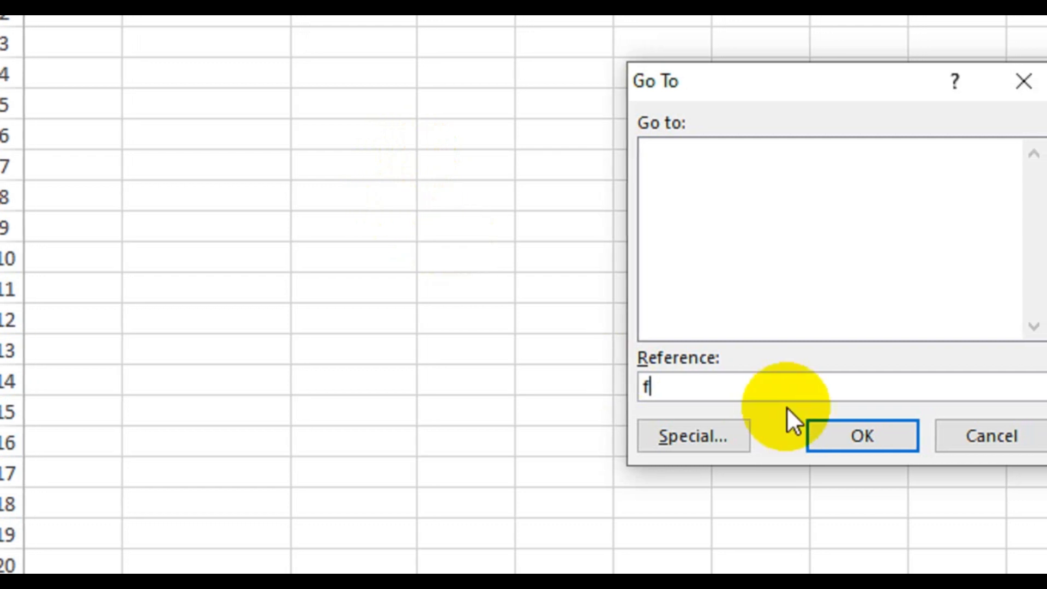
{"action": "type", "text": "50"}
{"action": "left_click", "coordinate": [857, 440]}
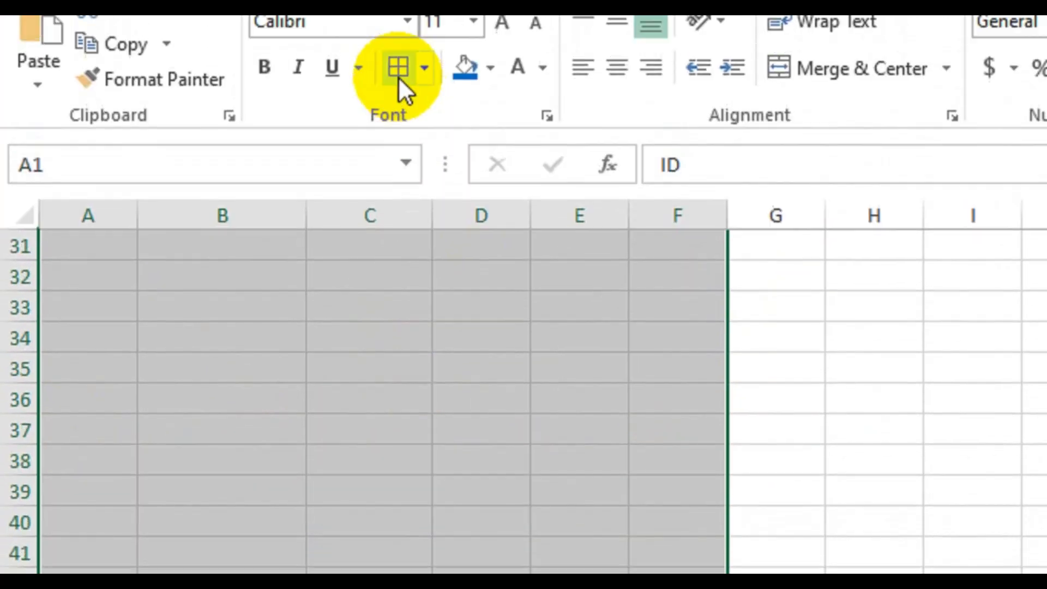
{"action": "left_click", "coordinate": [398, 133]}
{"action": "scroll", "coordinate": [388, 528], "scroll_direction": "down", "scroll_amount": 10}
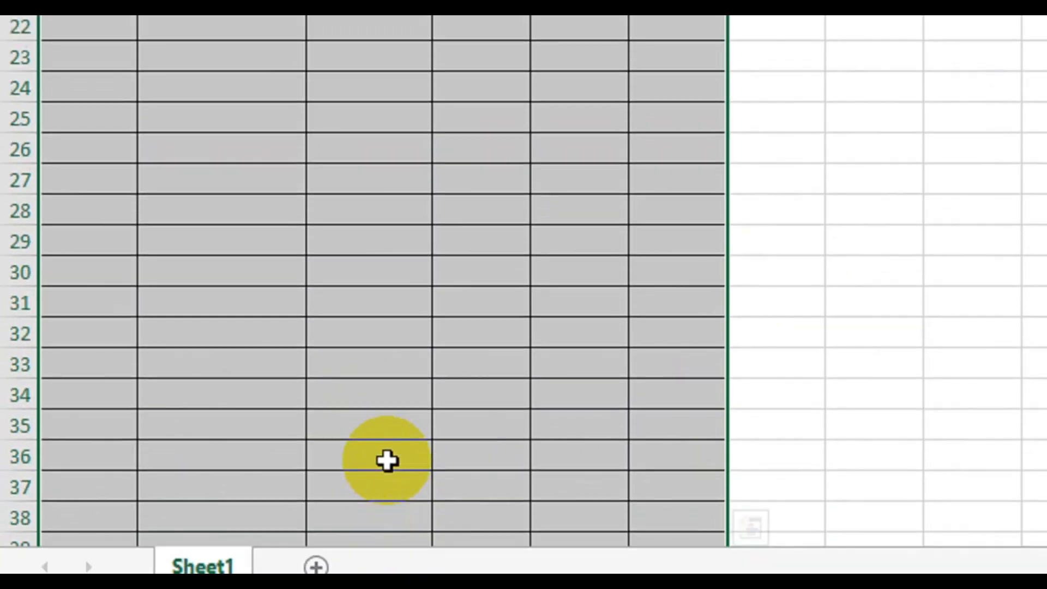
{"action": "scroll", "coordinate": [572, 329], "scroll_direction": "up", "scroll_amount": 10}
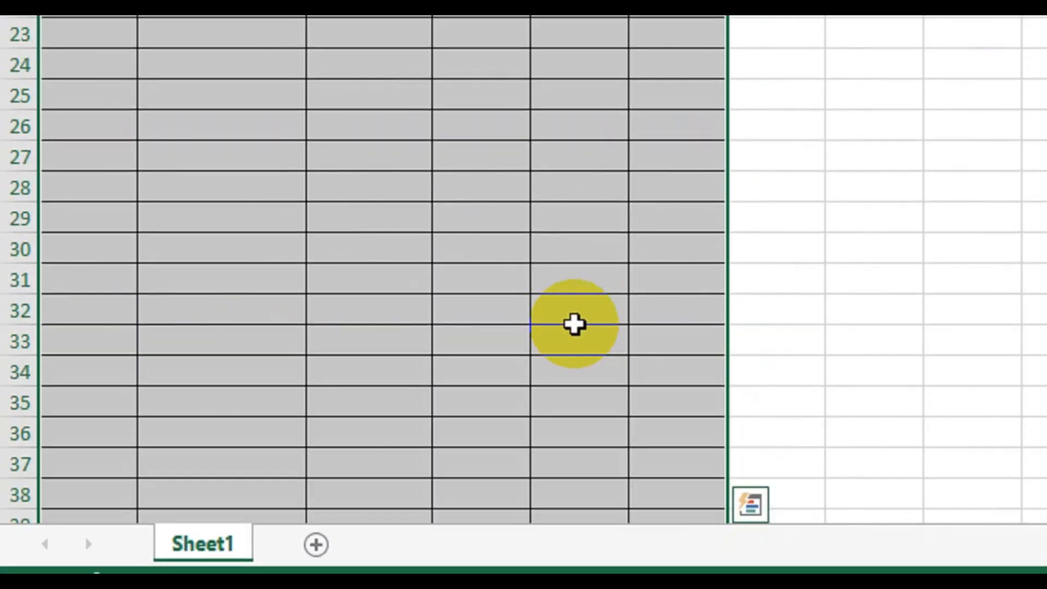
{"action": "scroll", "coordinate": [453, 61], "scroll_direction": "up", "scroll_amount": 3}
{"action": "left_click", "coordinate": [303, 139]}
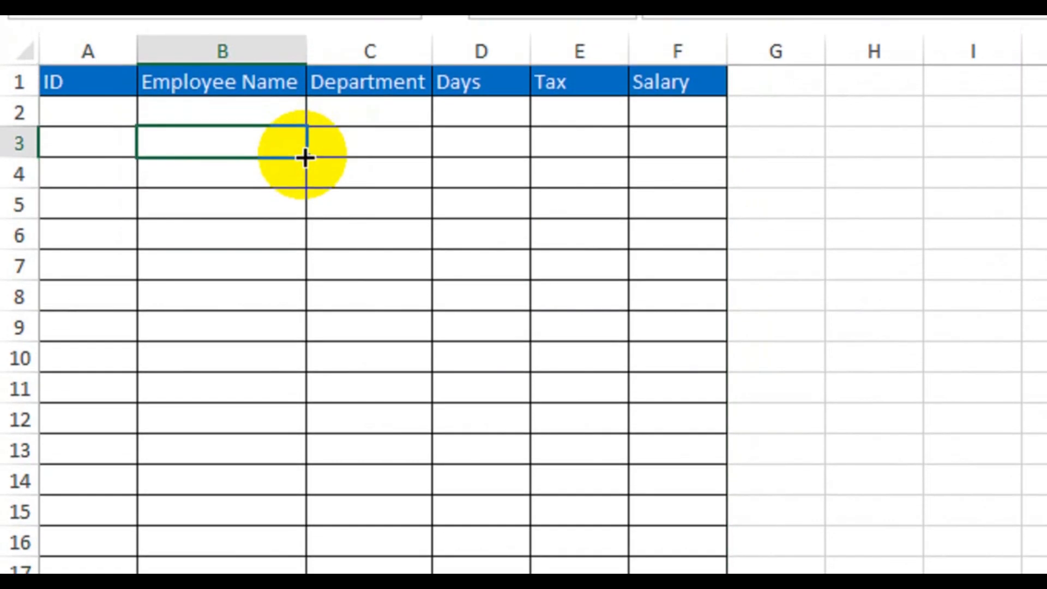
Start a sample record in row 2 with ID 1, the employee's name and department IT.
{"action": "left_click", "coordinate": [129, 112]}
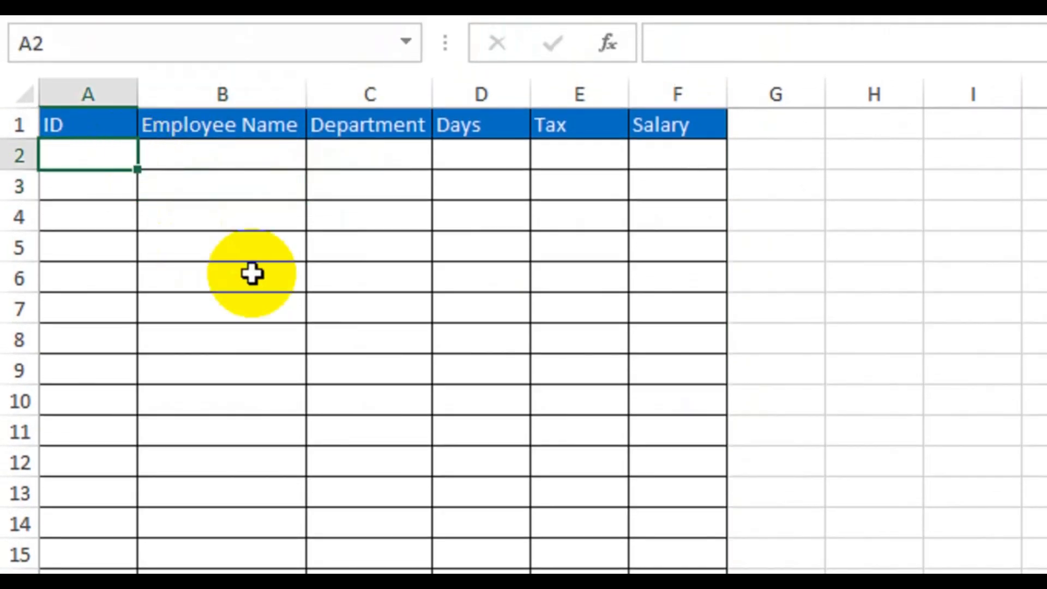
{"action": "type", "text": "1"}
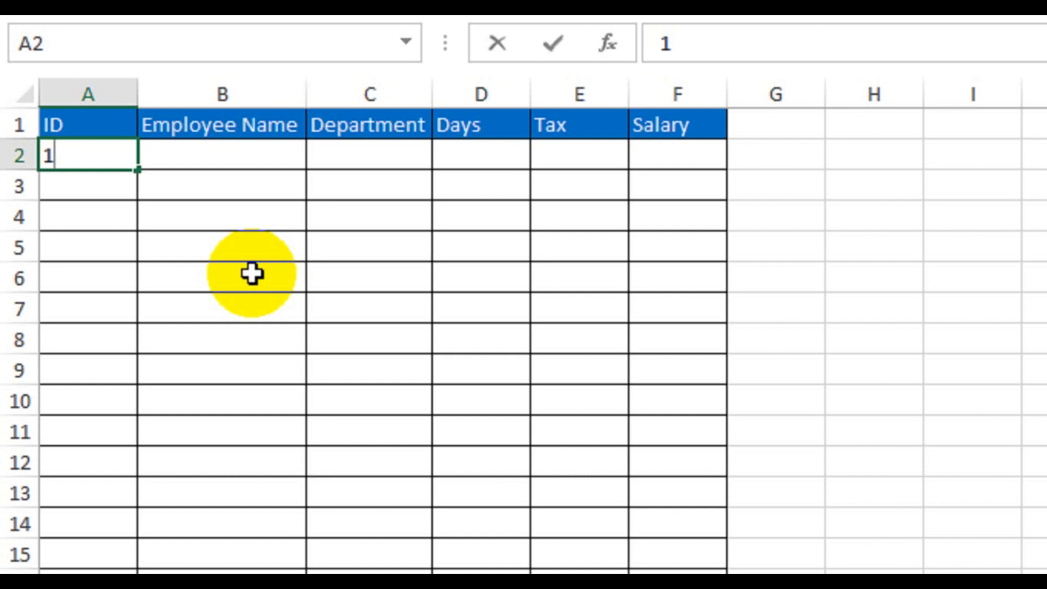
{"action": "key", "text": "Tab"}
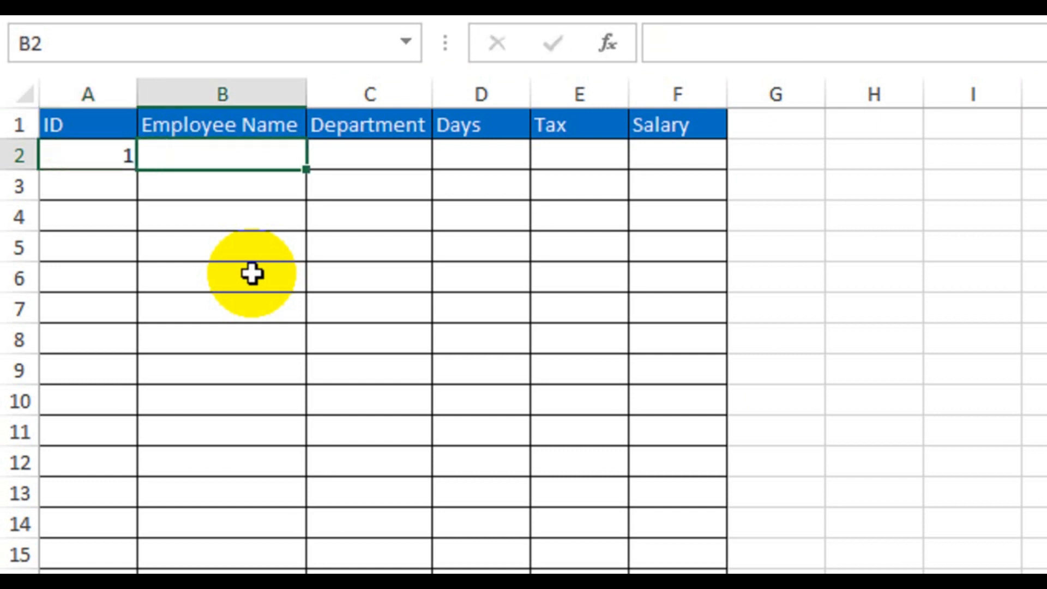
{"action": "type", "text": "S"}
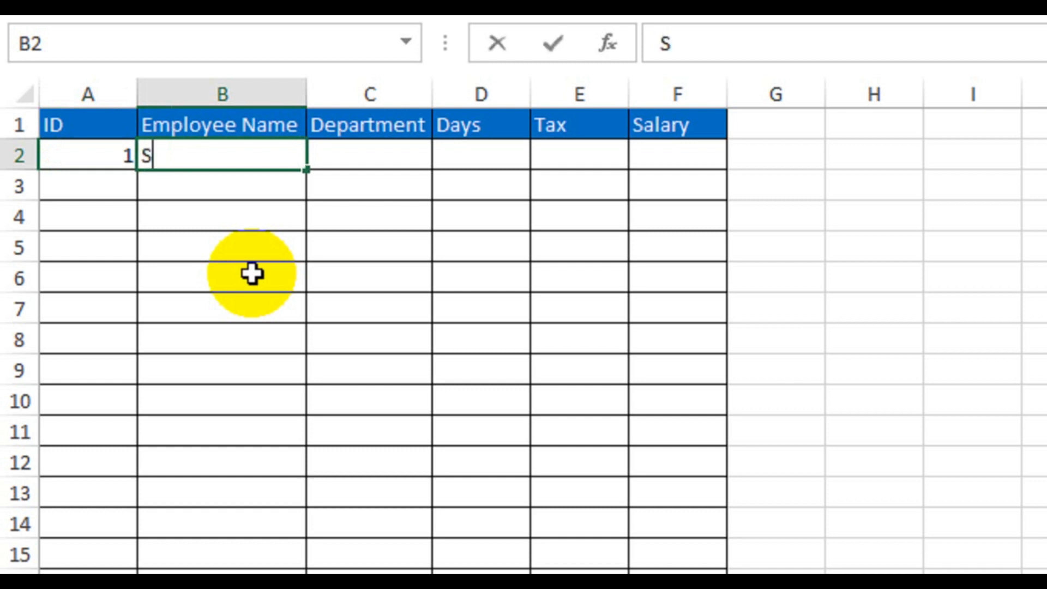
{"action": "type", "text": "alman"}
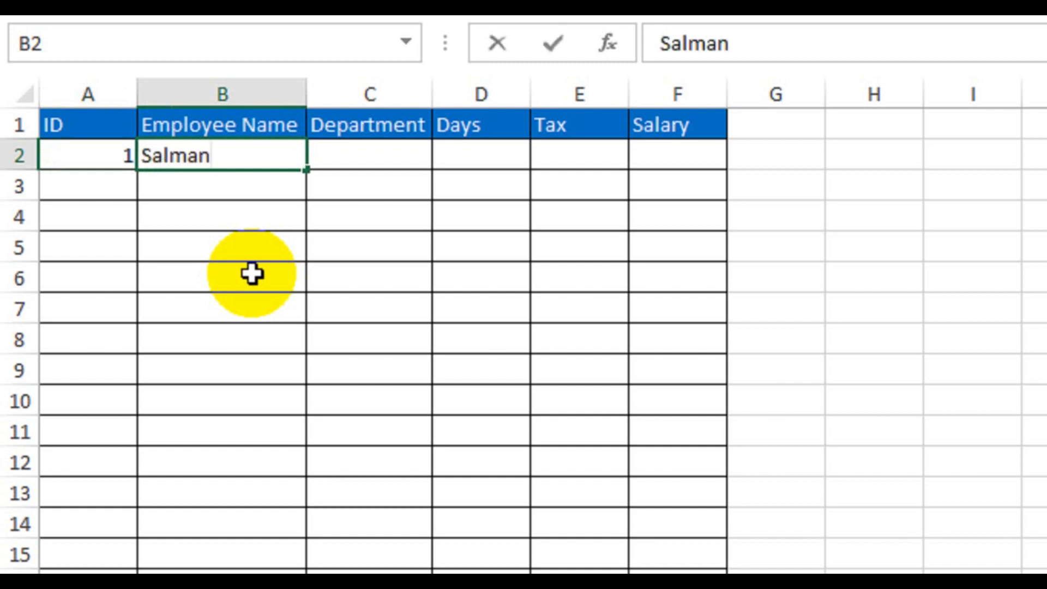
{"action": "key", "text": "Tab"}
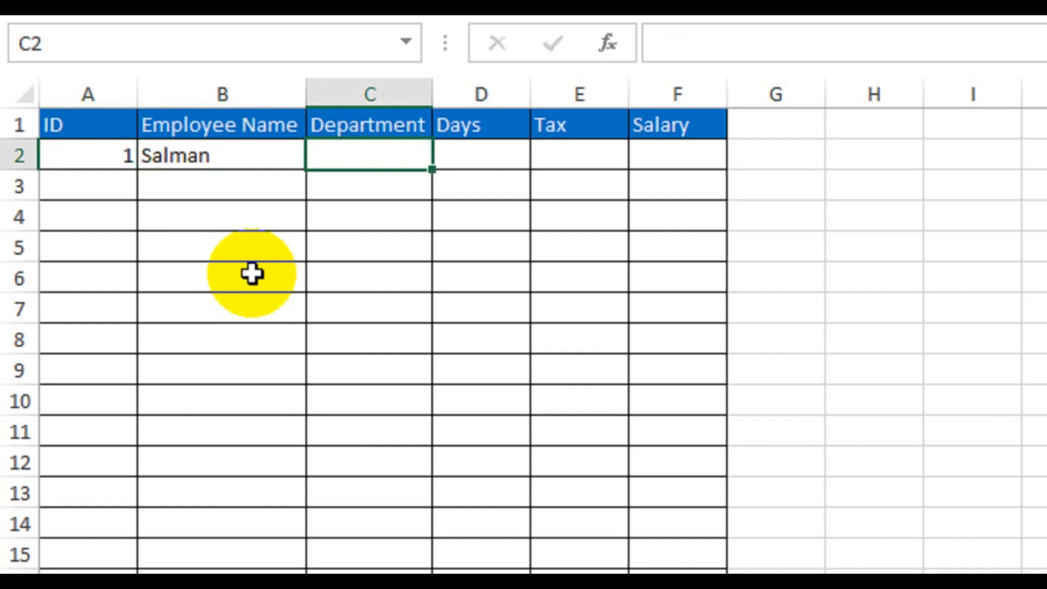
{"action": "type", "text": "IT"}
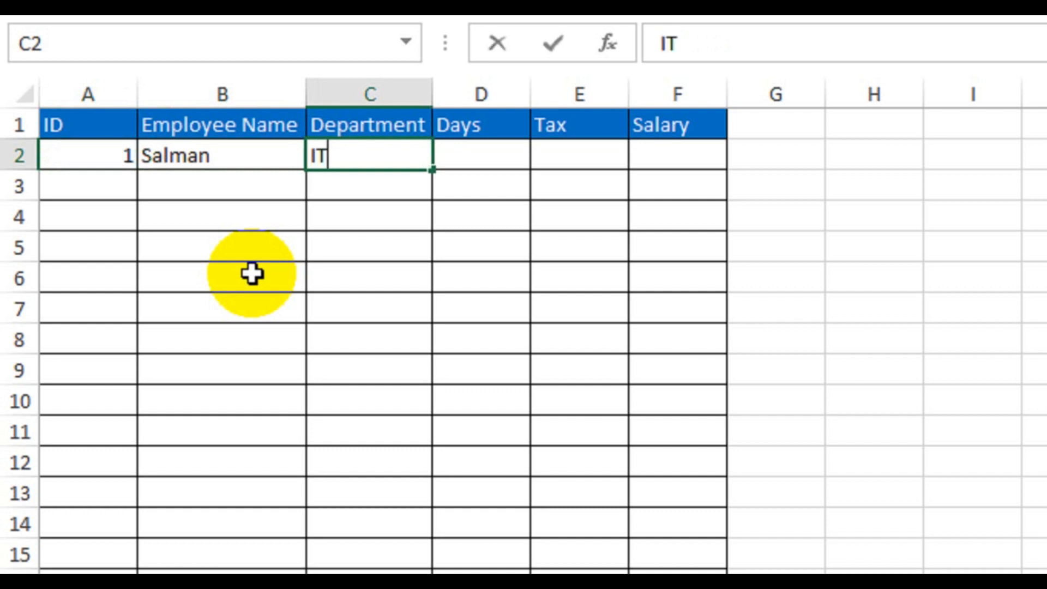
{"action": "key", "text": "Tab"}
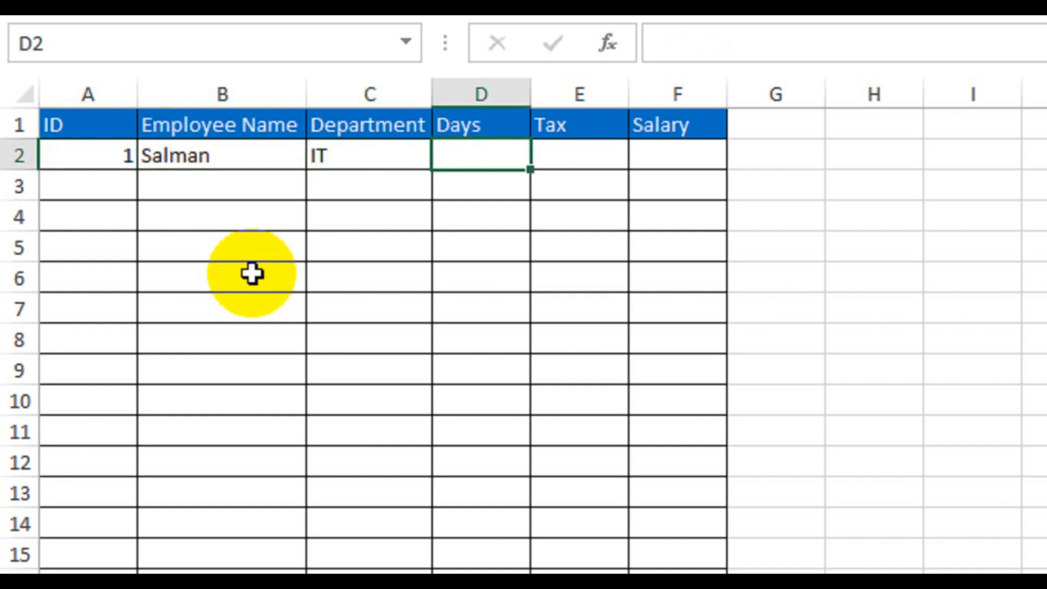
Complete the row 2 sample record with 25 days, 10% tax and a salary of 12000.
{"action": "type", "text": "25"}
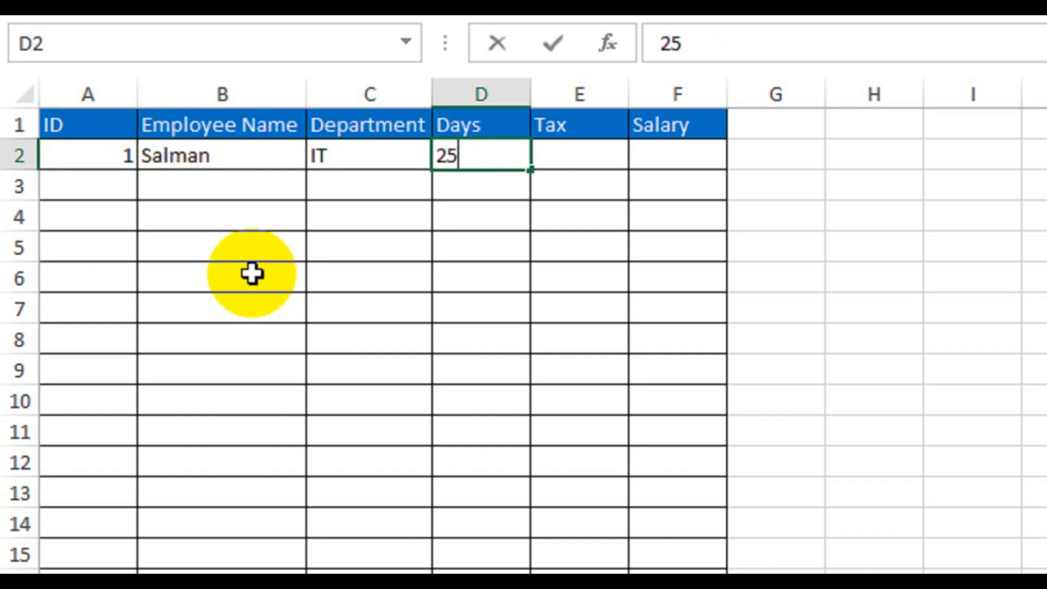
{"action": "key", "text": "Tab"}
{"action": "type", "text": "10"}
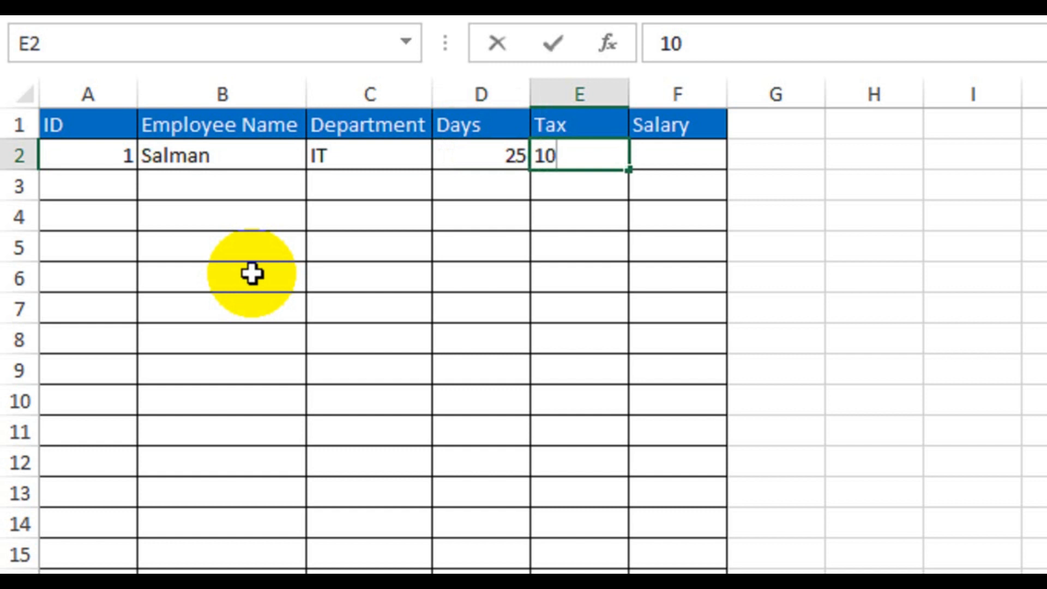
{"action": "type", "text": "%"}
{"action": "key", "text": "Tab"}
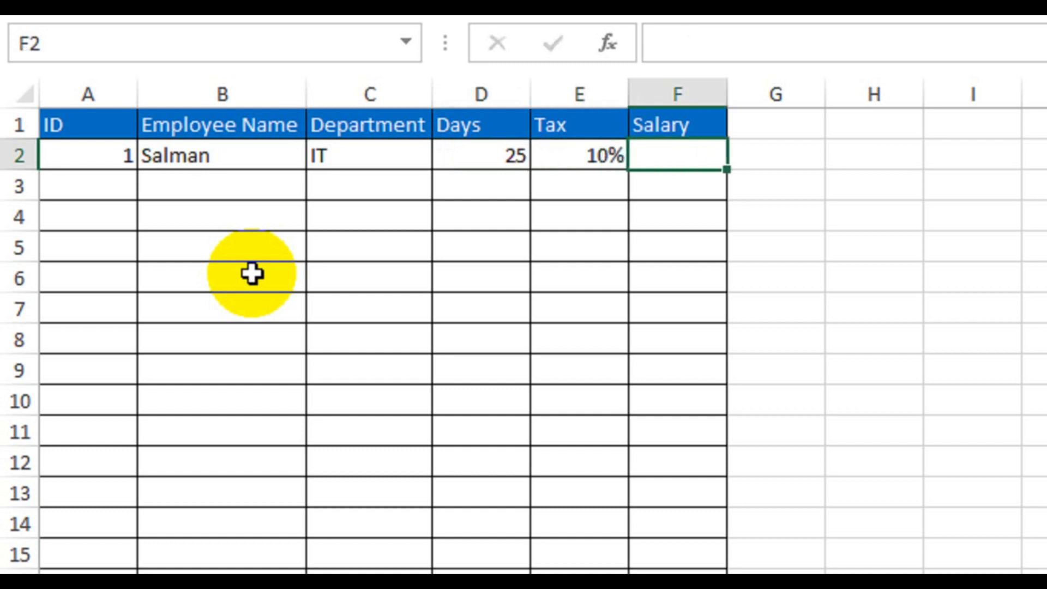
{"action": "type", "text": "12000"}
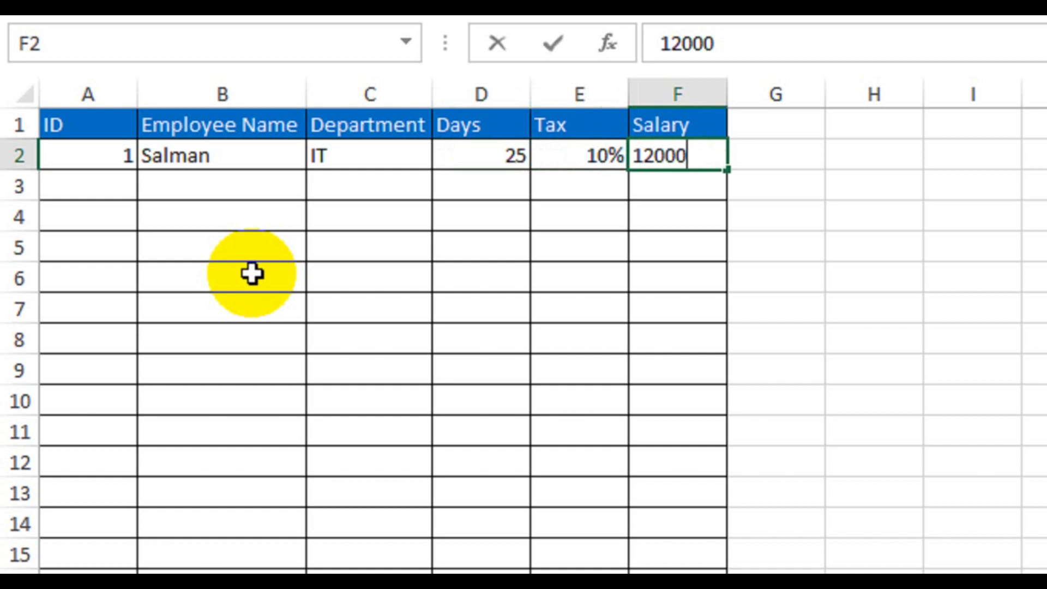
{"action": "key", "text": "Return"}
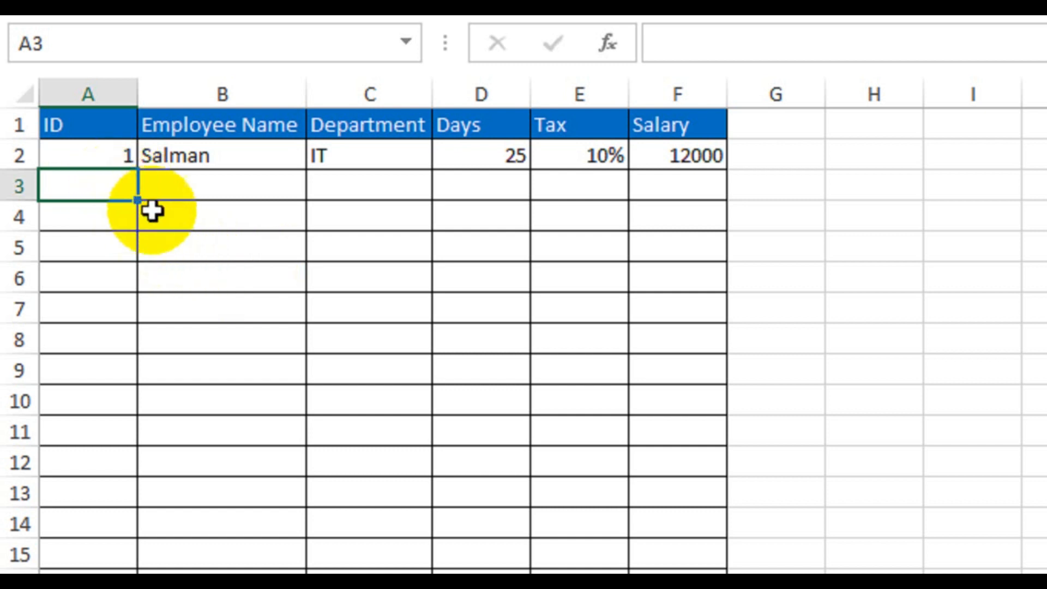
{"action": "left_click", "coordinate": [196, 189]}
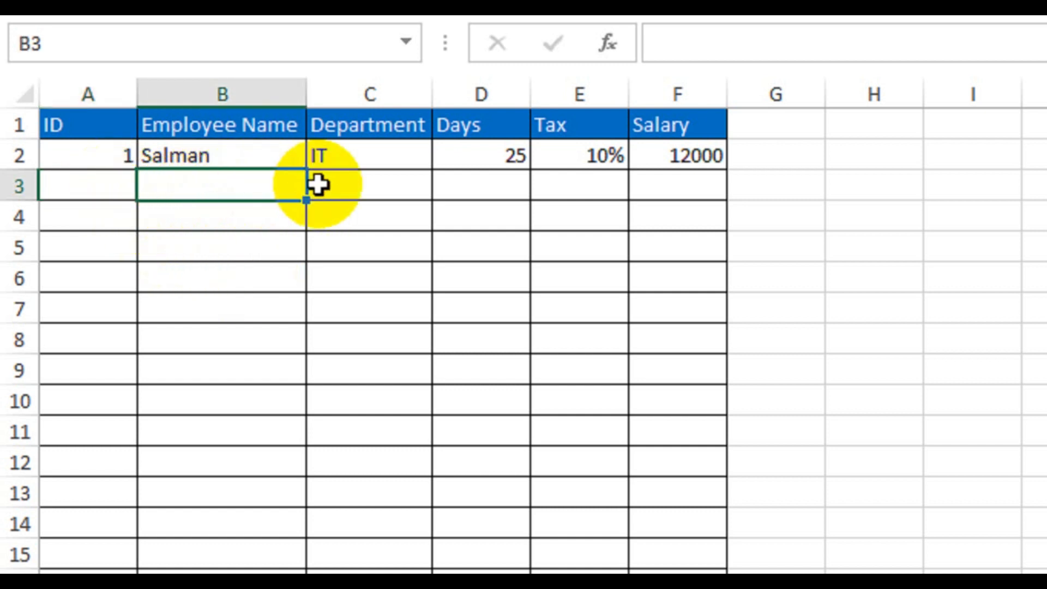
{"action": "left_click", "coordinate": [343, 184]}
{"action": "left_click", "coordinate": [470, 185]}
{"action": "left_click", "coordinate": [589, 186]}
{"action": "left_click", "coordinate": [659, 186]}
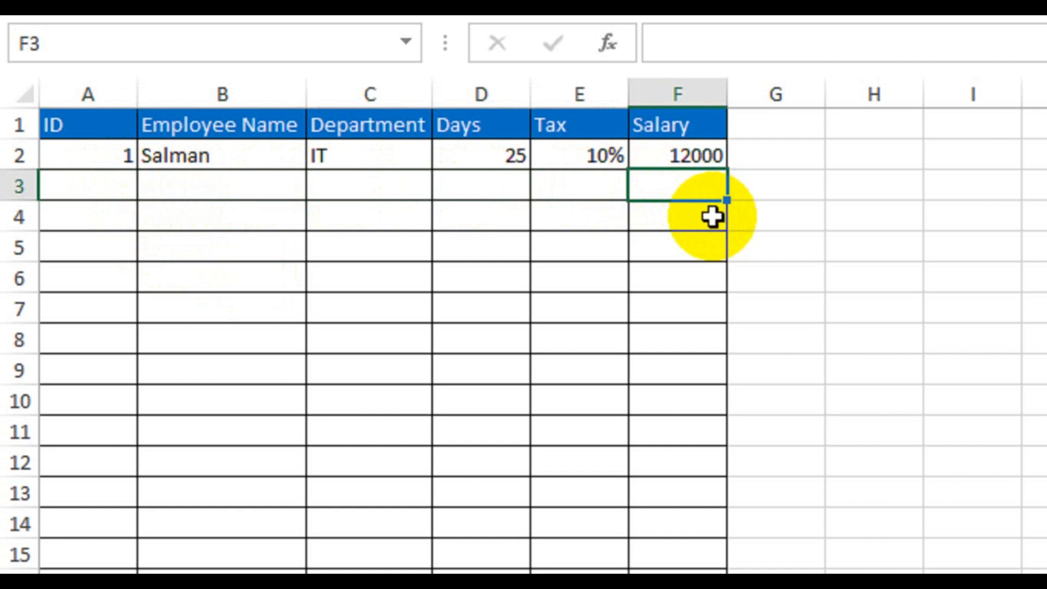
{"action": "left_click", "coordinate": [93, 224]}
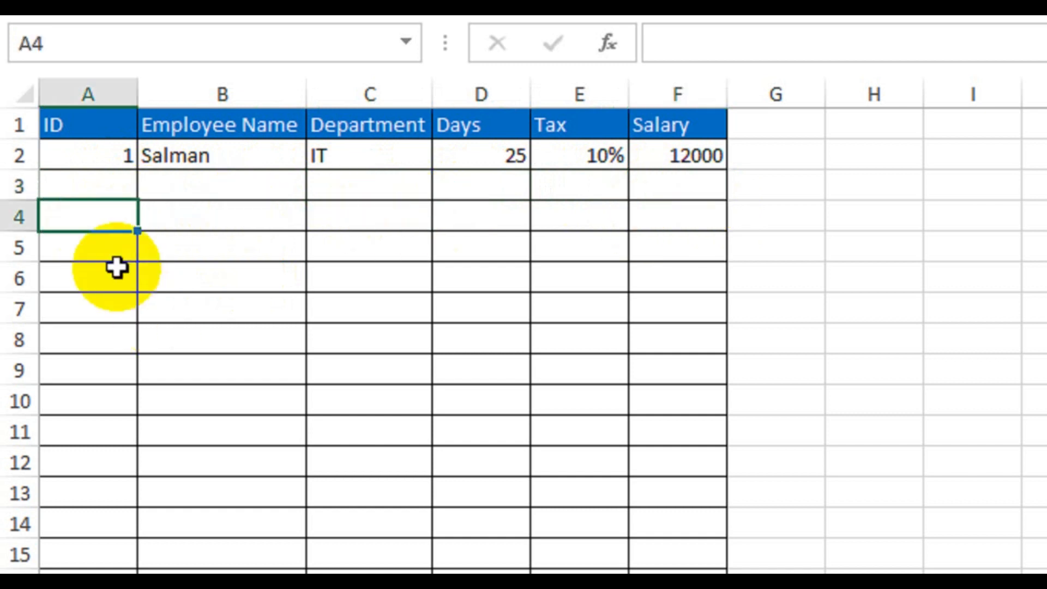
Clear the sample record from row 2 of the table.
{"action": "left_click_drag", "start_coordinate": [82, 156], "coordinate": [714, 169]}
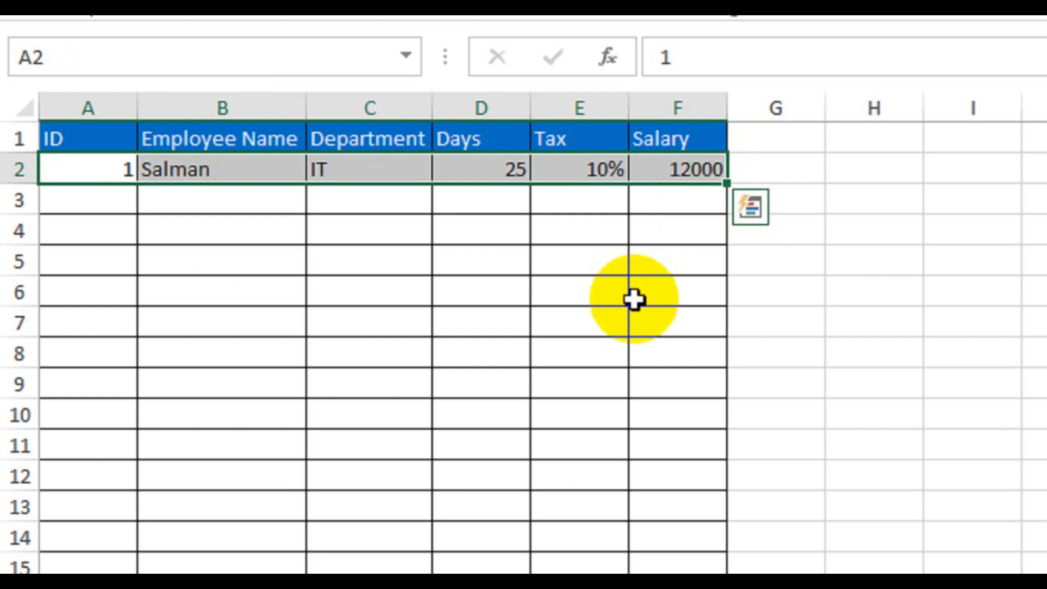
{"action": "left_click", "coordinate": [633, 299]}
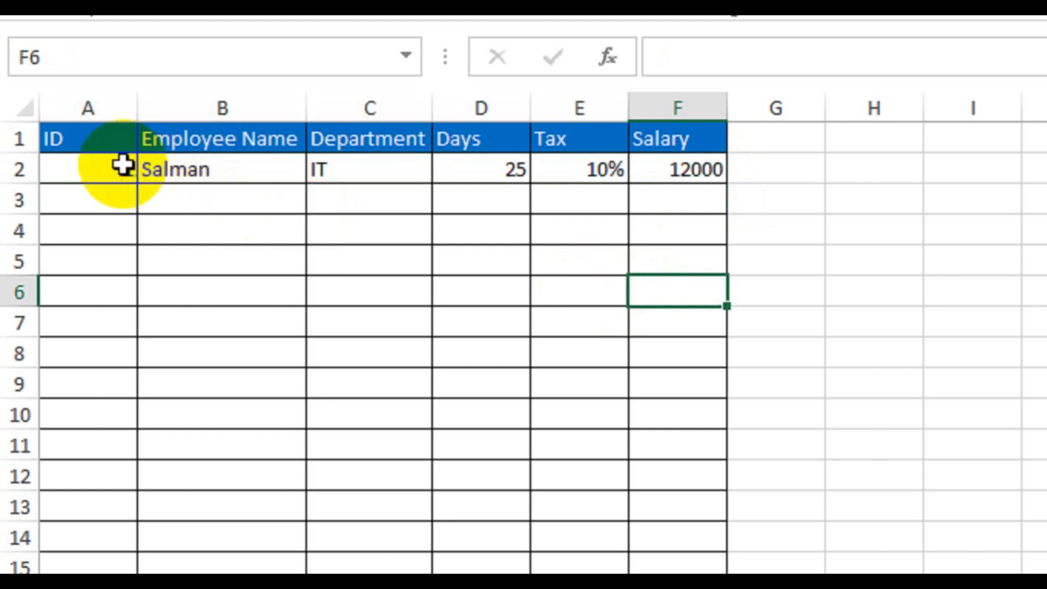
{"action": "left_click_drag", "start_coordinate": [121, 163], "coordinate": [697, 195]}
{"action": "key", "text": "Delete"}
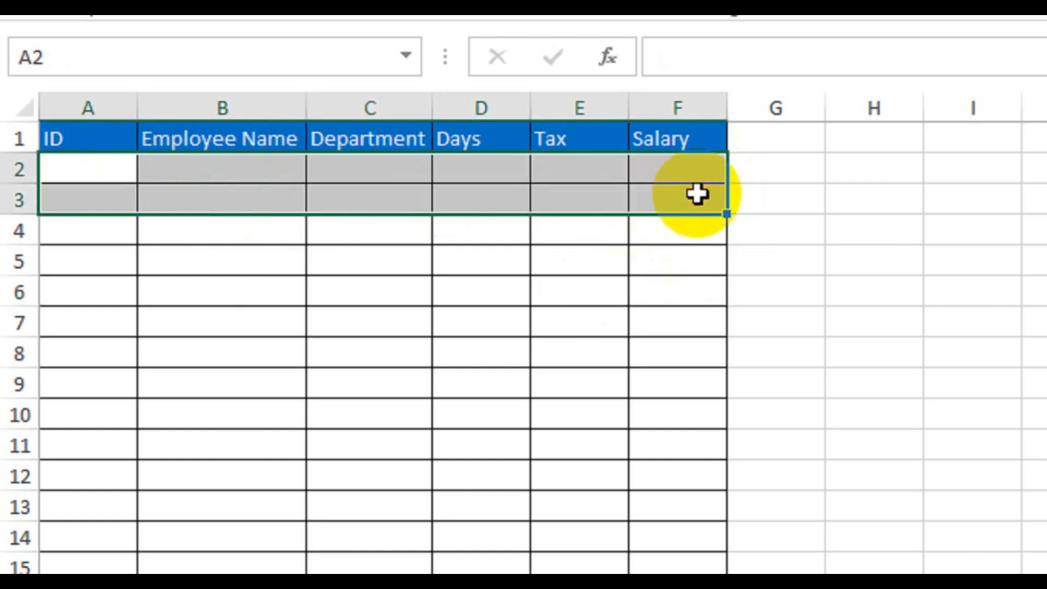
{"action": "left_click", "coordinate": [621, 296]}
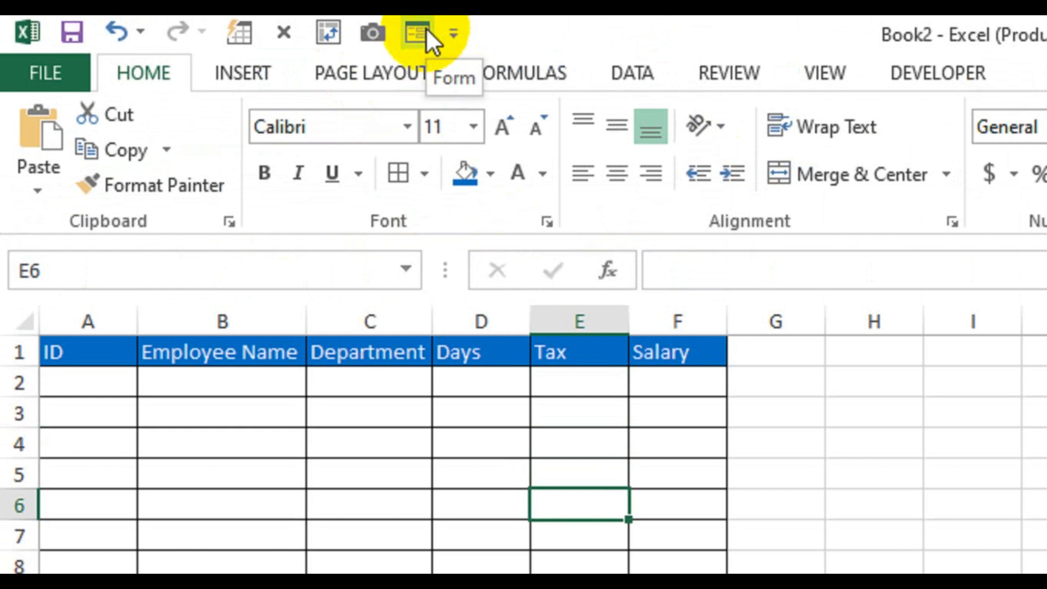
Open the Quick Access Toolbar customization options and list All Commands as the available commands.
{"action": "left_click", "coordinate": [454, 34]}
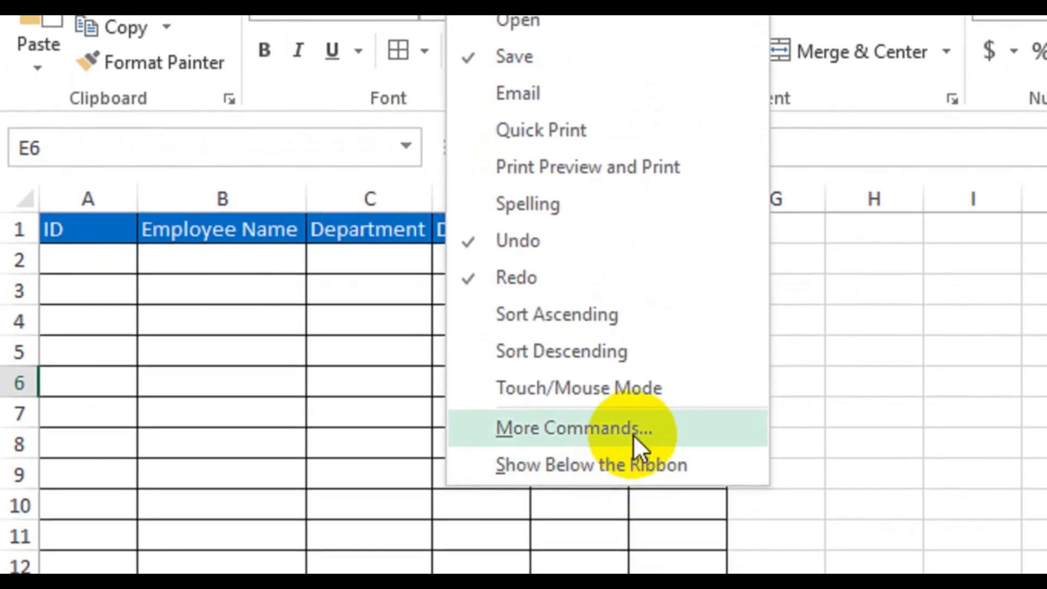
{"action": "left_click", "coordinate": [668, 434]}
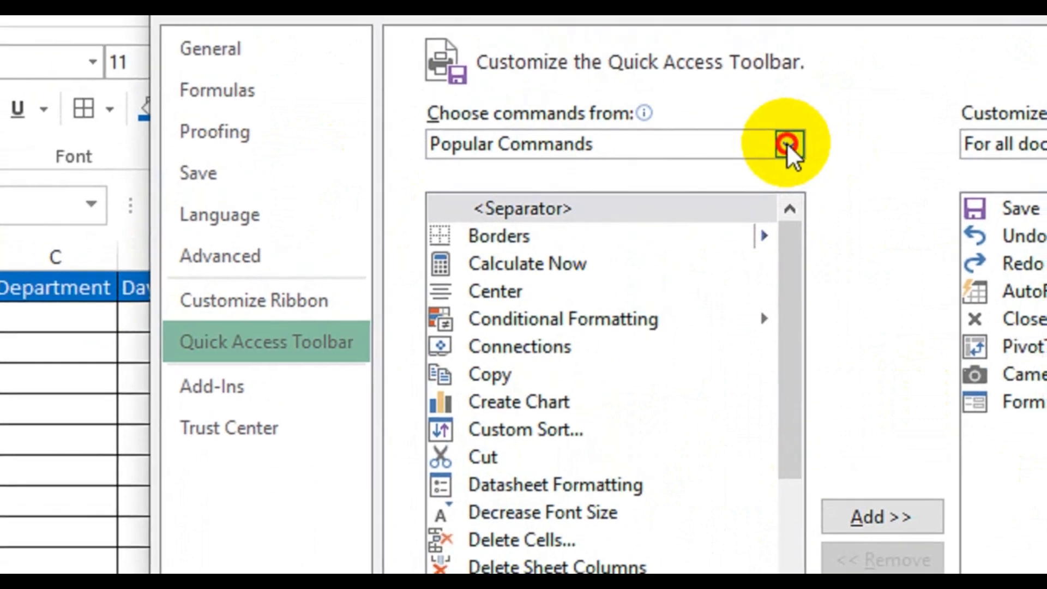
{"action": "left_click", "coordinate": [797, 104]}
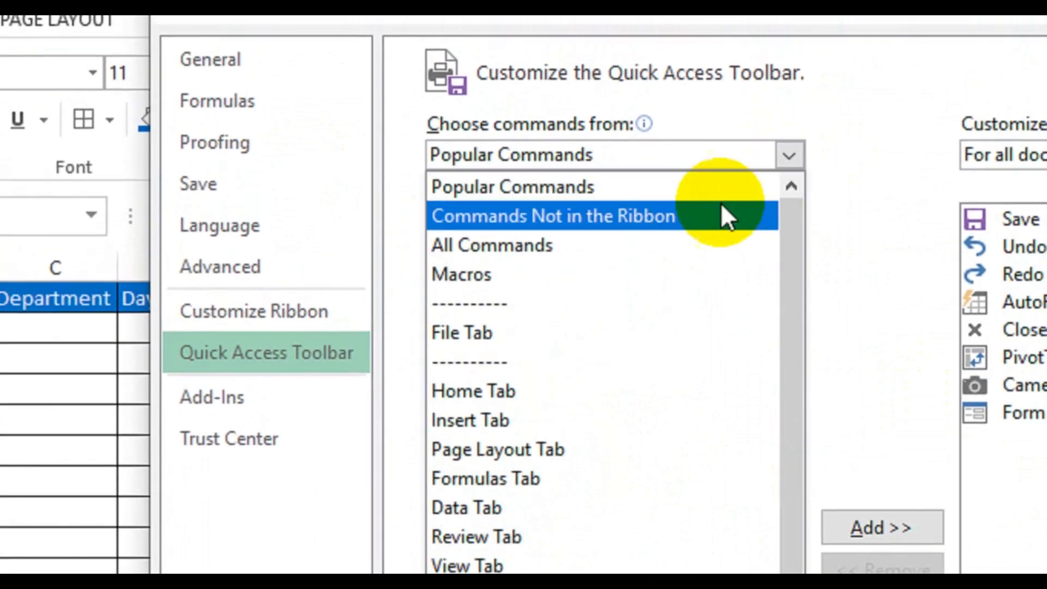
{"action": "left_click", "coordinate": [549, 248]}
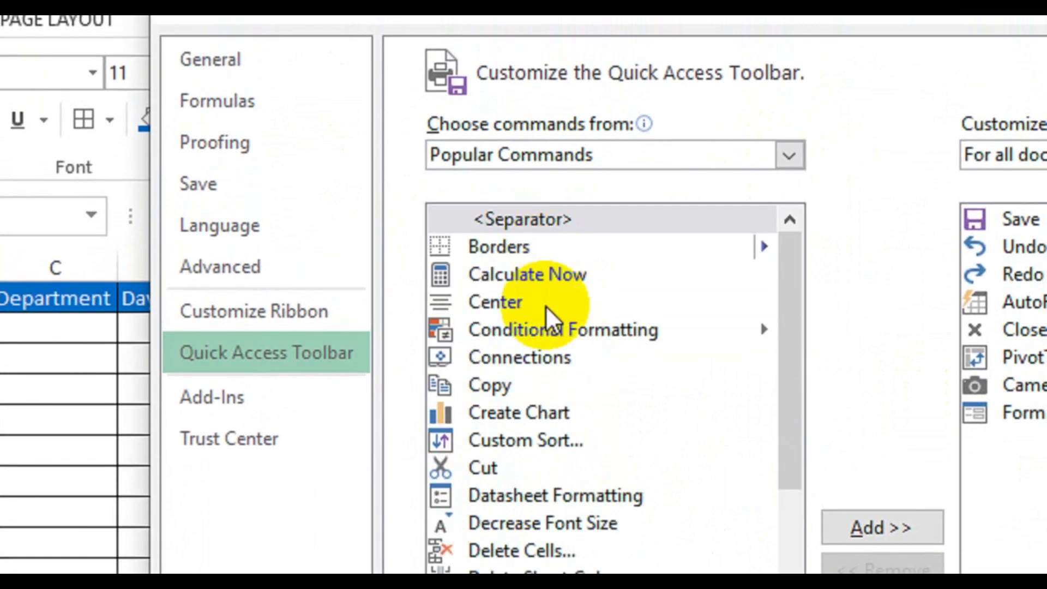
Find the Form command in the list of all commands and dismiss the options without saving changes.
{"action": "left_click", "coordinate": [546, 537]}
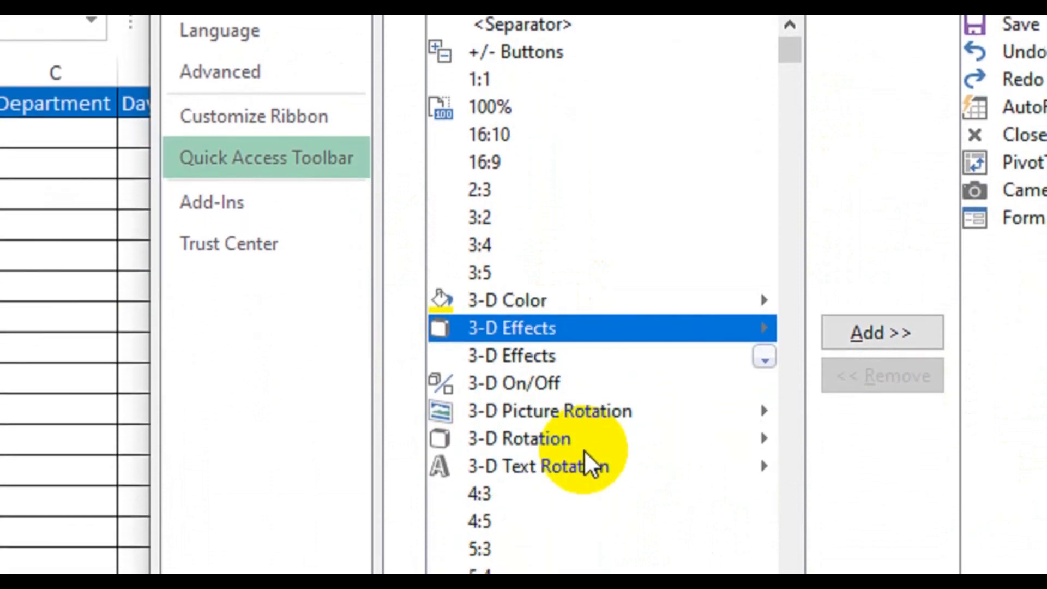
{"action": "key", "text": "f"}
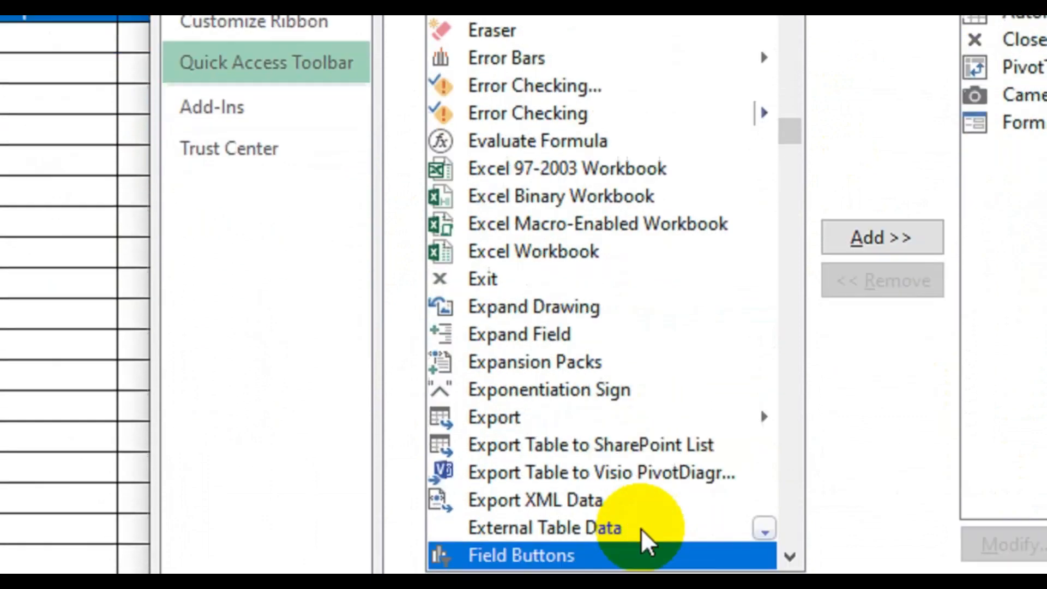
{"action": "key", "text": "Down"}
{"action": "key", "text": "Down"}
{"action": "key", "text": "Down"}
{"action": "key", "text": "Down"}
{"action": "key", "text": "Down"}
{"action": "key", "text": "Down"}
{"action": "key", "text": "Down"}
{"action": "key", "text": "Down"}
{"action": "key", "text": "Down"}
{"action": "key", "text": "Down"}
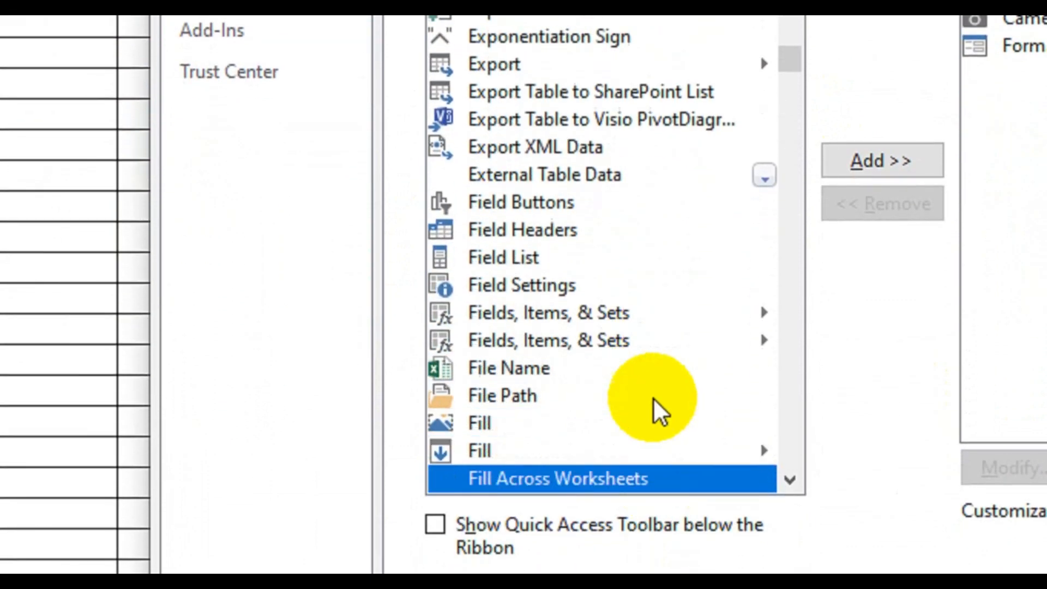
{"action": "scroll", "coordinate": [654, 404], "scroll_direction": "down", "scroll_amount": 2}
{"action": "scroll", "coordinate": [655, 404], "scroll_direction": "down", "scroll_amount": 5}
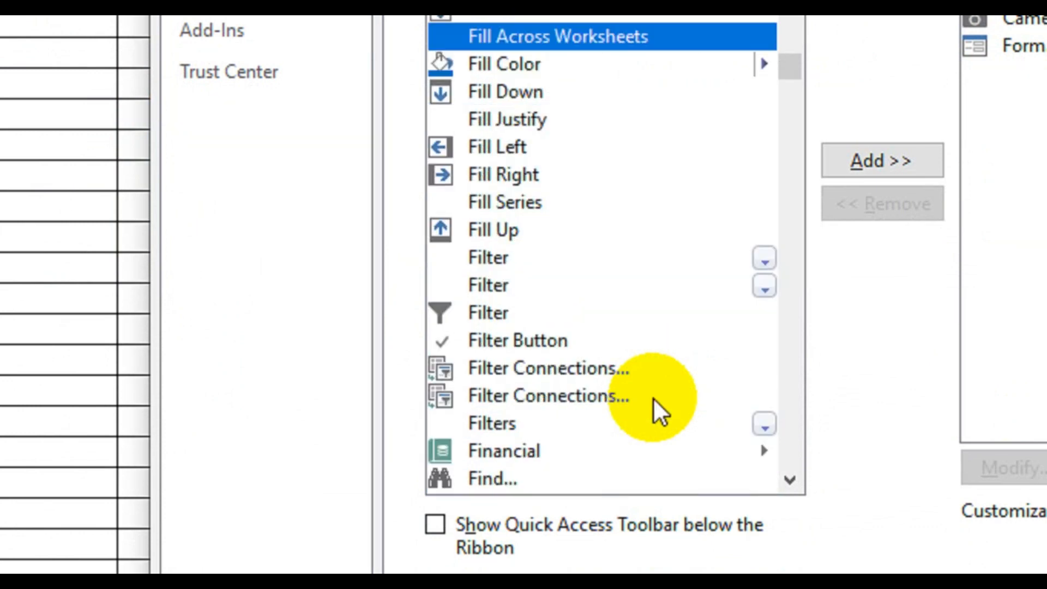
{"action": "scroll", "coordinate": [655, 404], "scroll_direction": "down", "scroll_amount": 4}
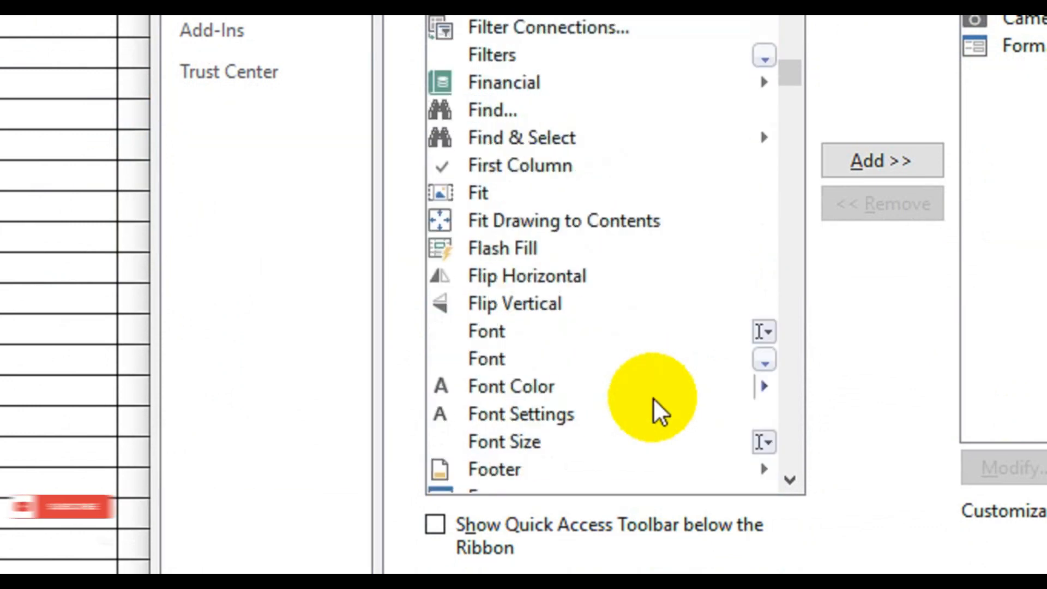
{"action": "left_click", "coordinate": [485, 424]}
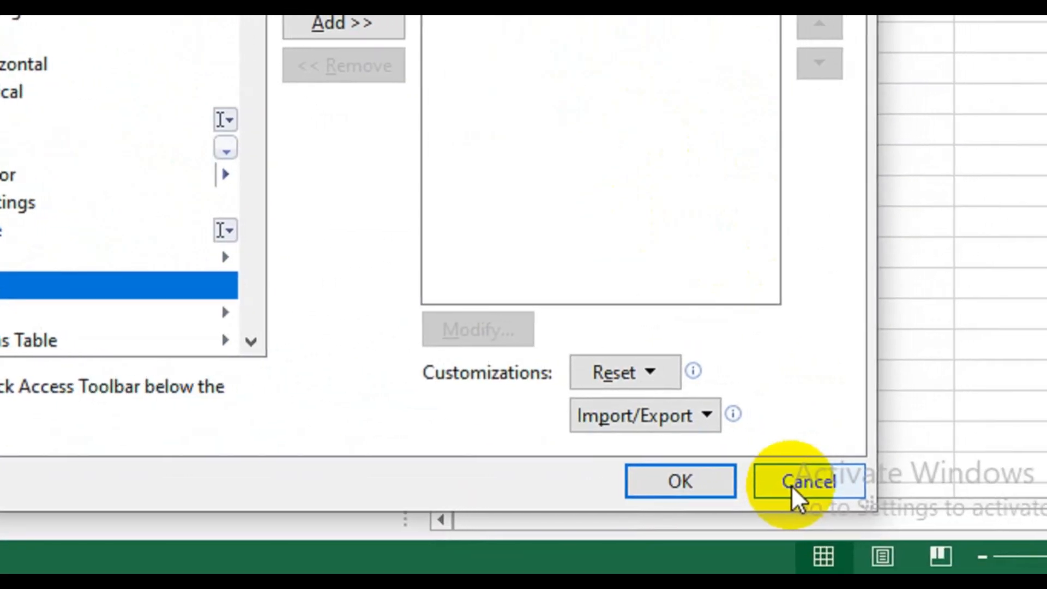
{"action": "left_click", "coordinate": [795, 493]}
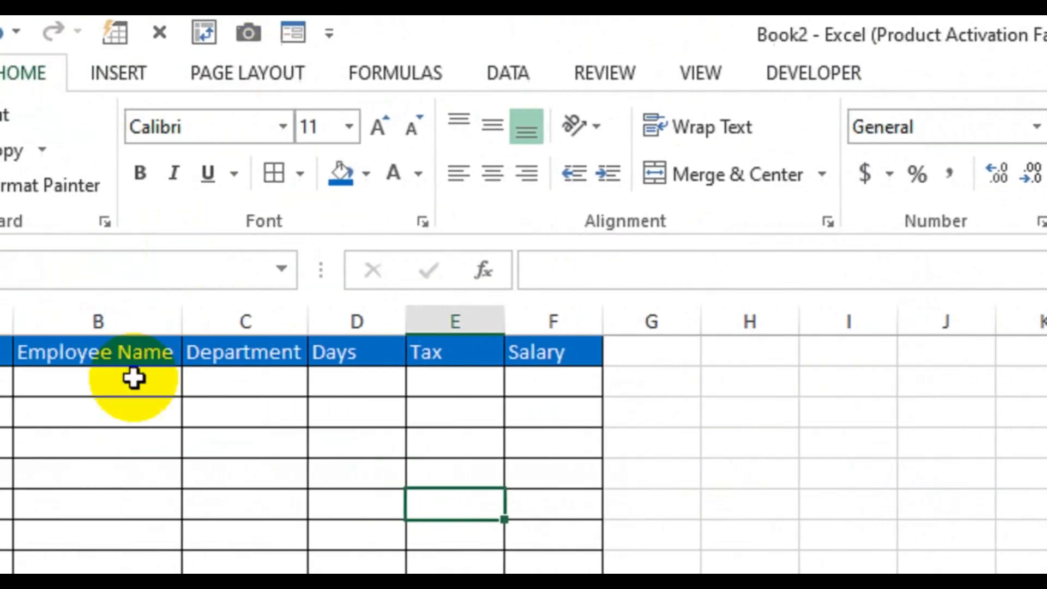
Convert the header row and the empty row below it, A1:F2, into a table with headers.
{"action": "left_click", "coordinate": [87, 355]}
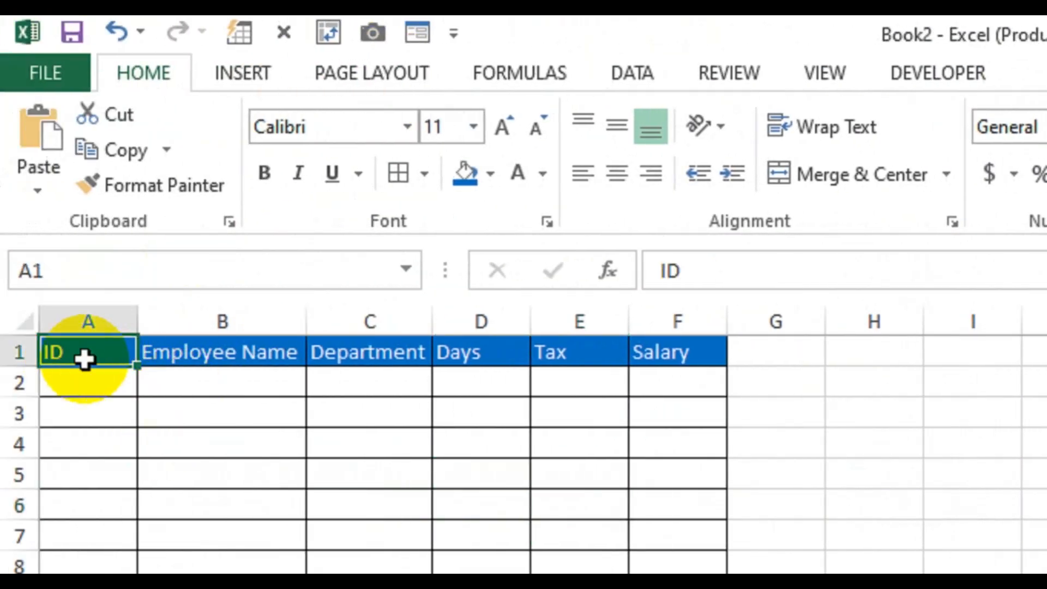
{"action": "left_click_drag", "start_coordinate": [85, 359], "coordinate": [678, 387]}
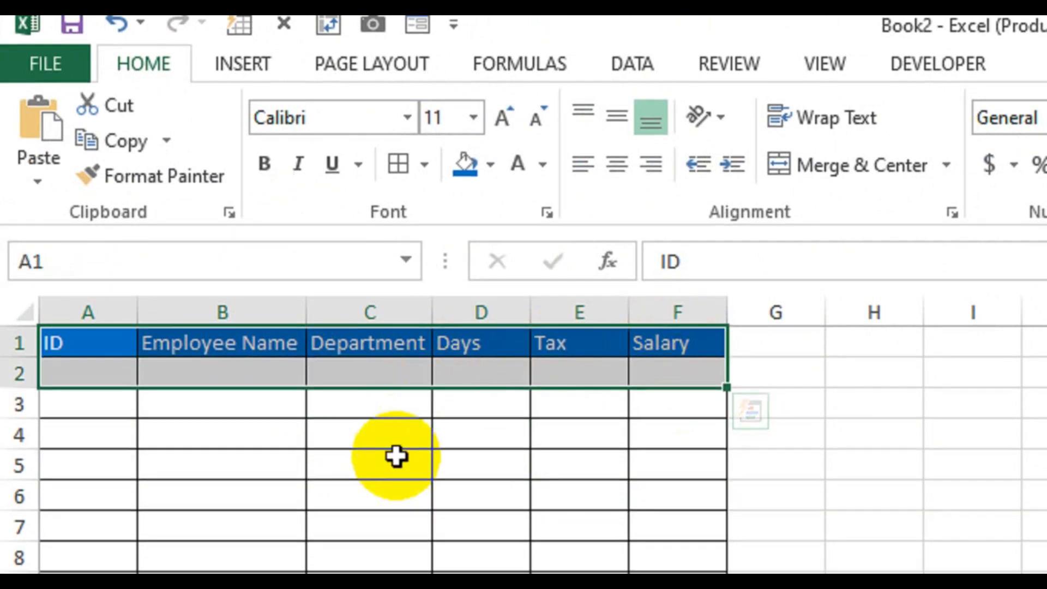
{"action": "key", "text": "ctrl+t"}
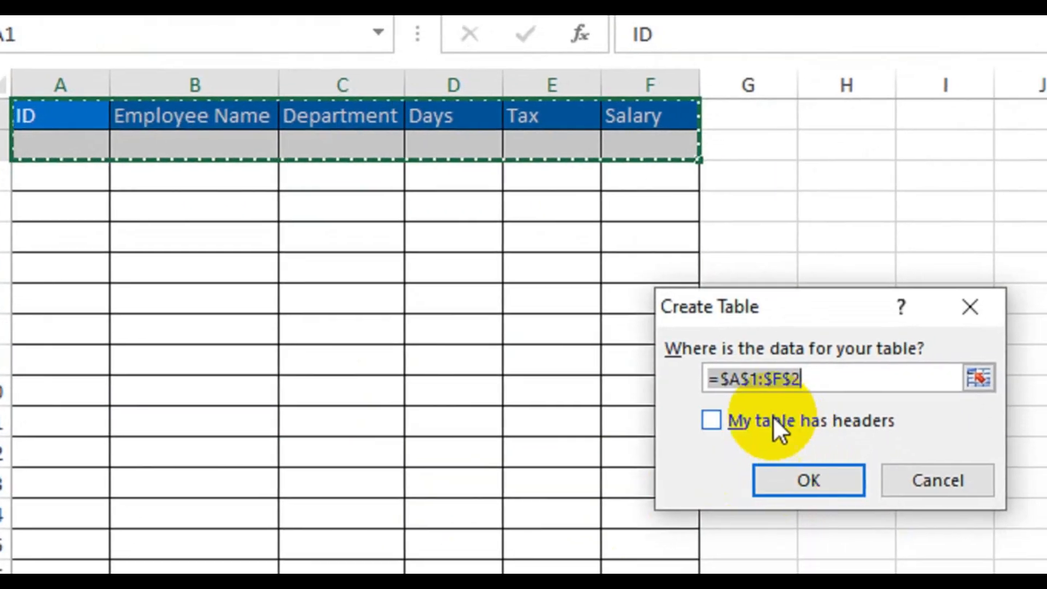
{"action": "left_click", "coordinate": [731, 425]}
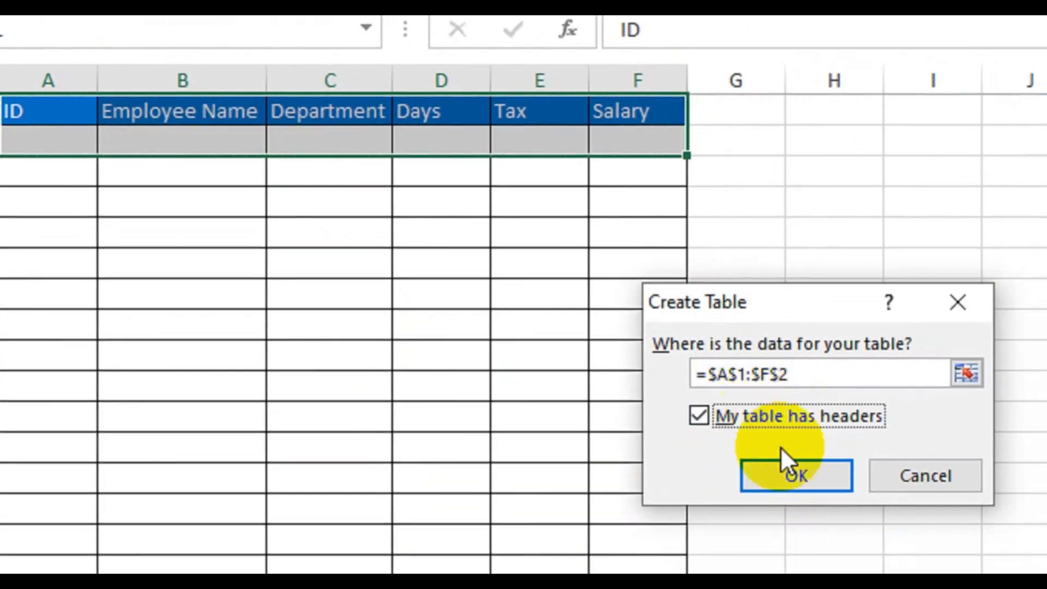
{"action": "left_click", "coordinate": [796, 481]}
{"action": "left_click", "coordinate": [232, 202]}
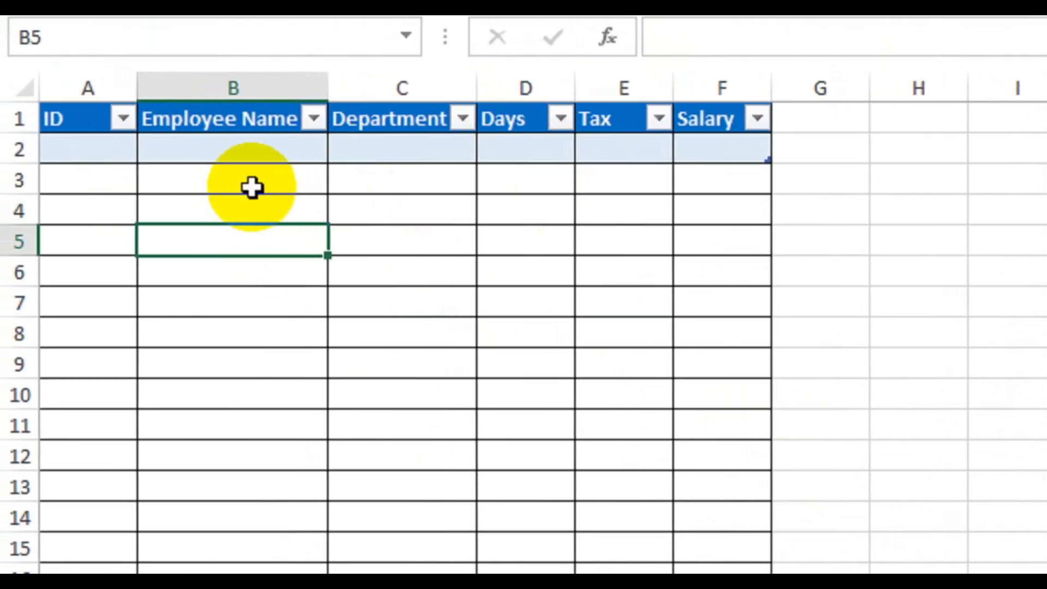
Open the data entry form for the table and start a record with ID 1, the employee's name and department IT.
{"action": "left_click", "coordinate": [115, 157]}
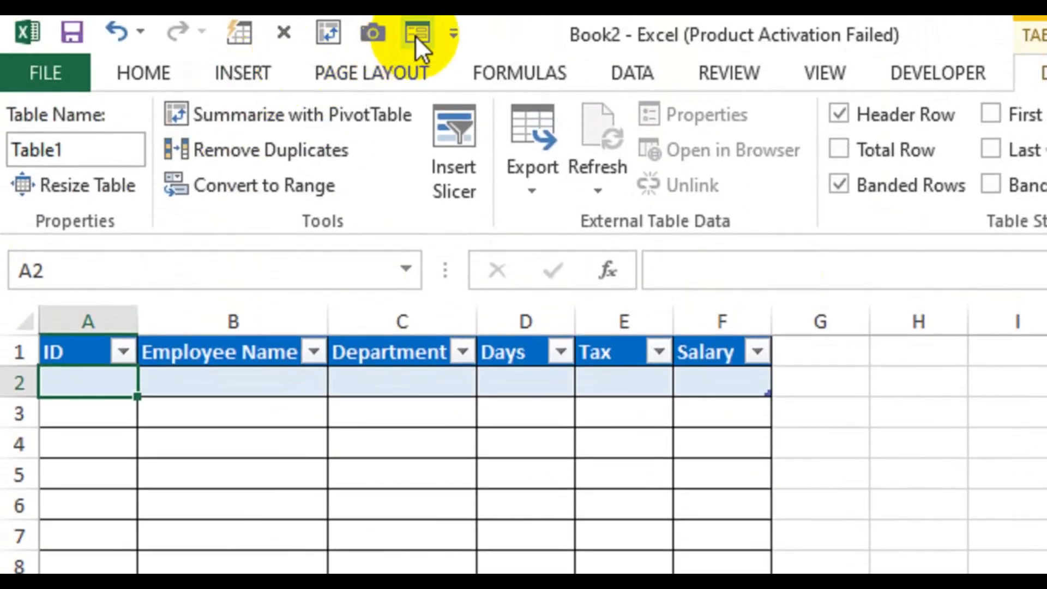
{"action": "left_click", "coordinate": [418, 34]}
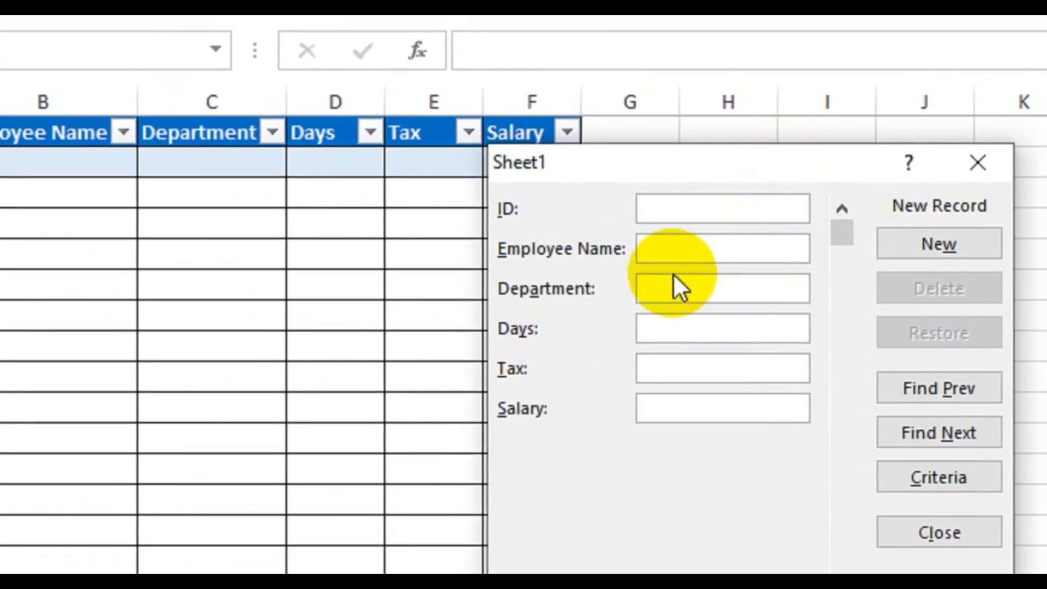
{"action": "type", "text": "1"}
{"action": "key", "text": "Tab"}
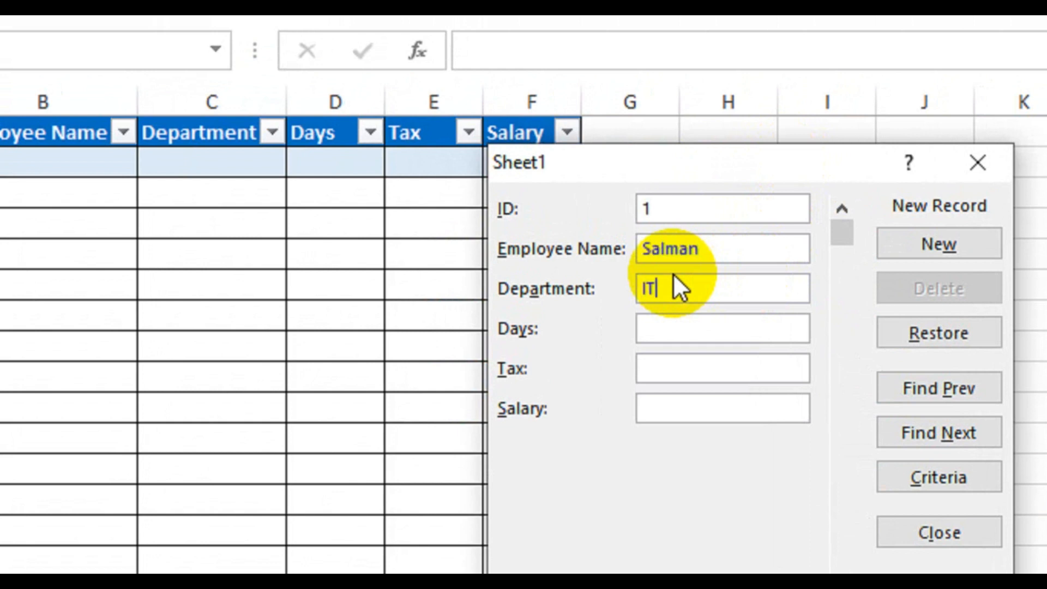
Complete the first form record with 26 days, 5% tax and salary 8000, add it, and move the form off the table.
{"action": "key", "text": "Tab"}
{"action": "type", "text": "26"}
{"action": "key", "text": "Tab"}
{"action": "type", "text": "5%"}
{"action": "key", "text": "Tab"}
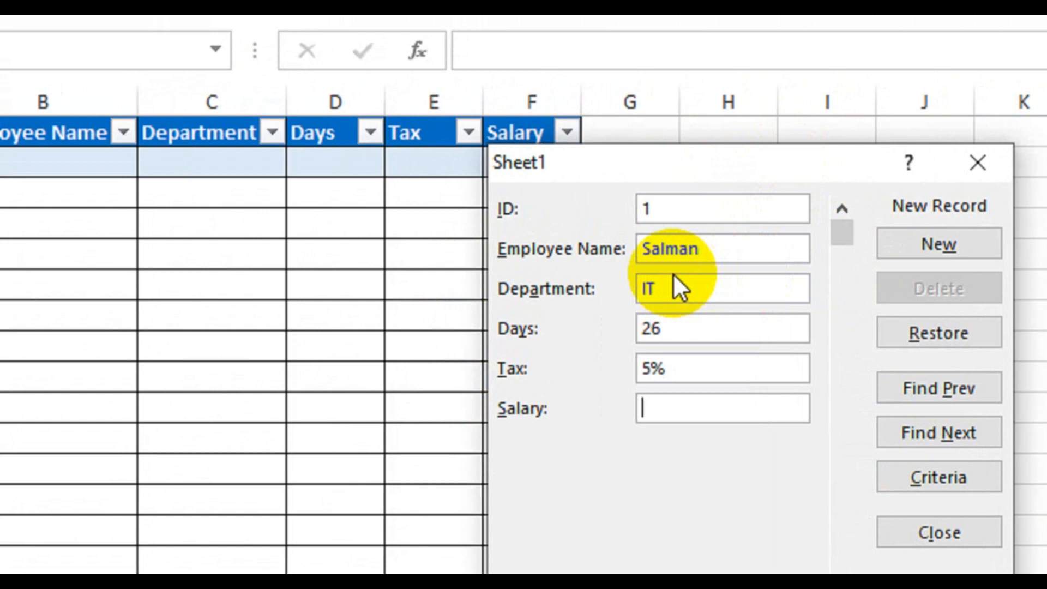
{"action": "type", "text": "8000"}
{"action": "left_click", "coordinate": [921, 244]}
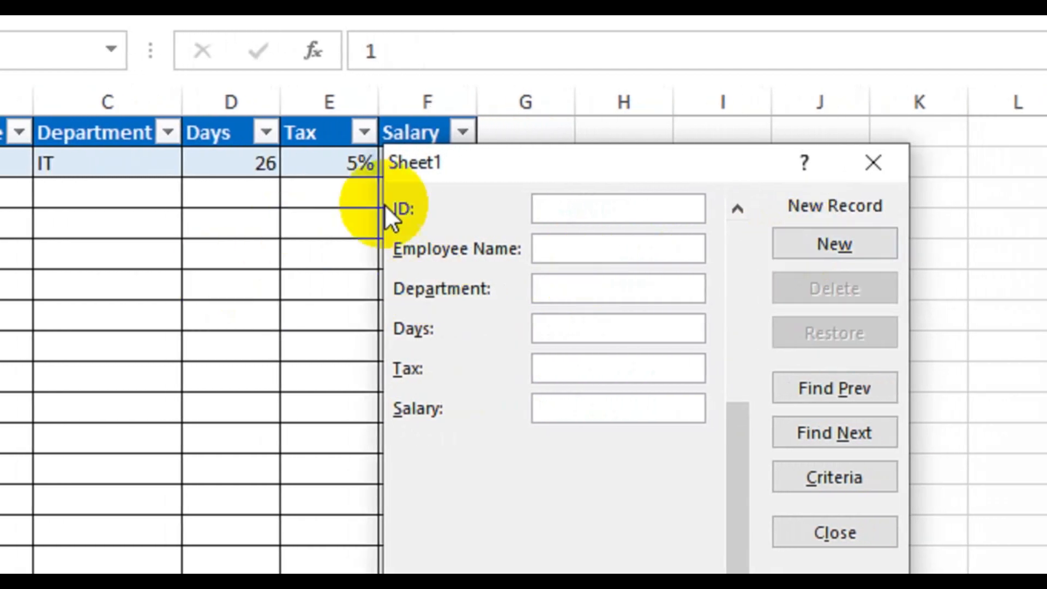
{"action": "left_click_drag", "start_coordinate": [474, 173], "coordinate": [503, 231]}
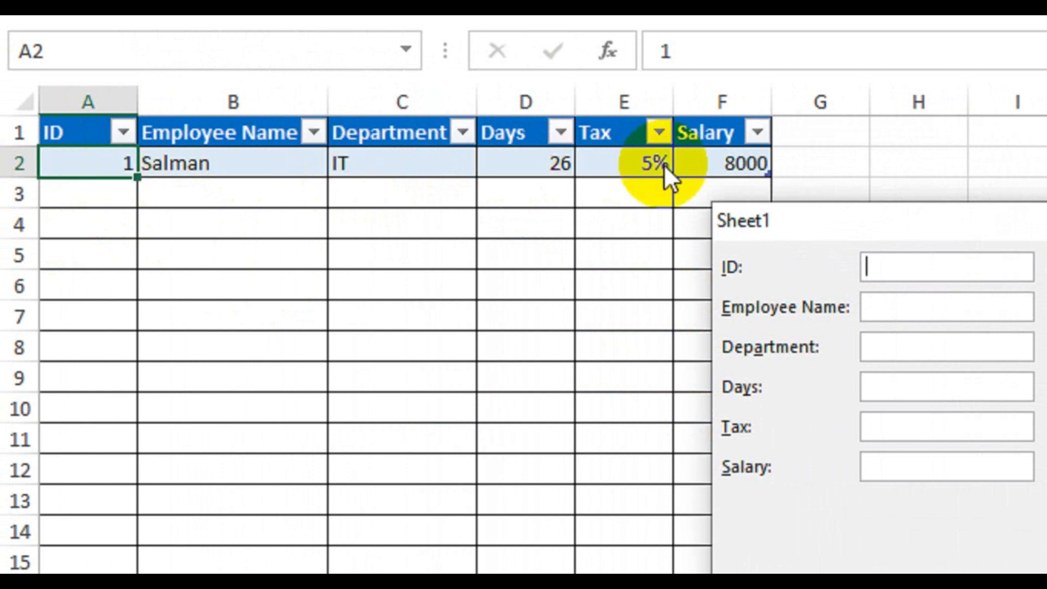
Start a second record in the form with ID 2, the employee's name and department Accounts.
{"action": "type", "text": "2"}
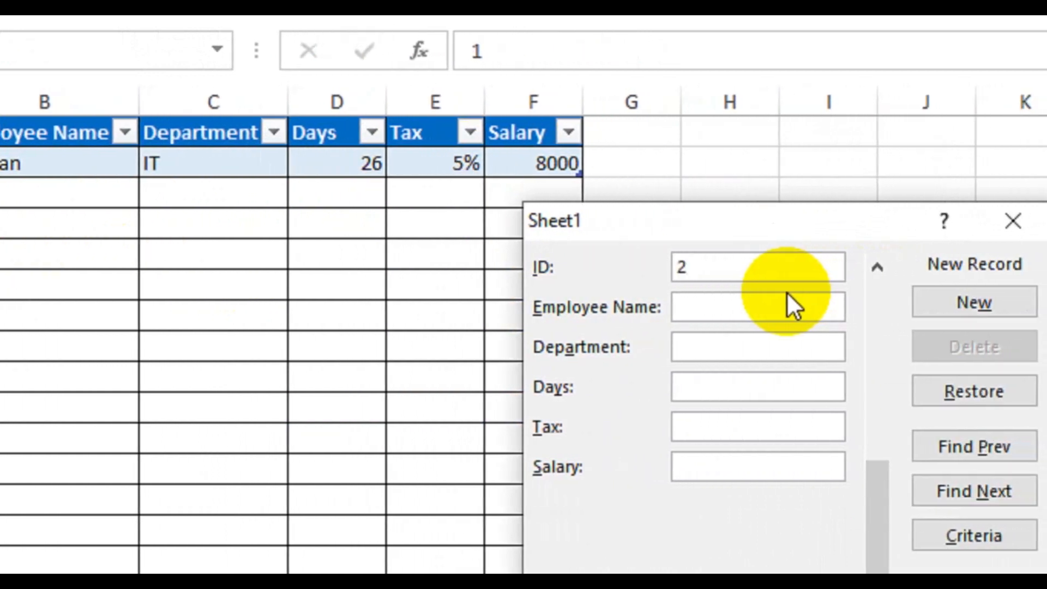
{"action": "key", "text": "Tab"}
{"action": "type", "text": "Danish"}
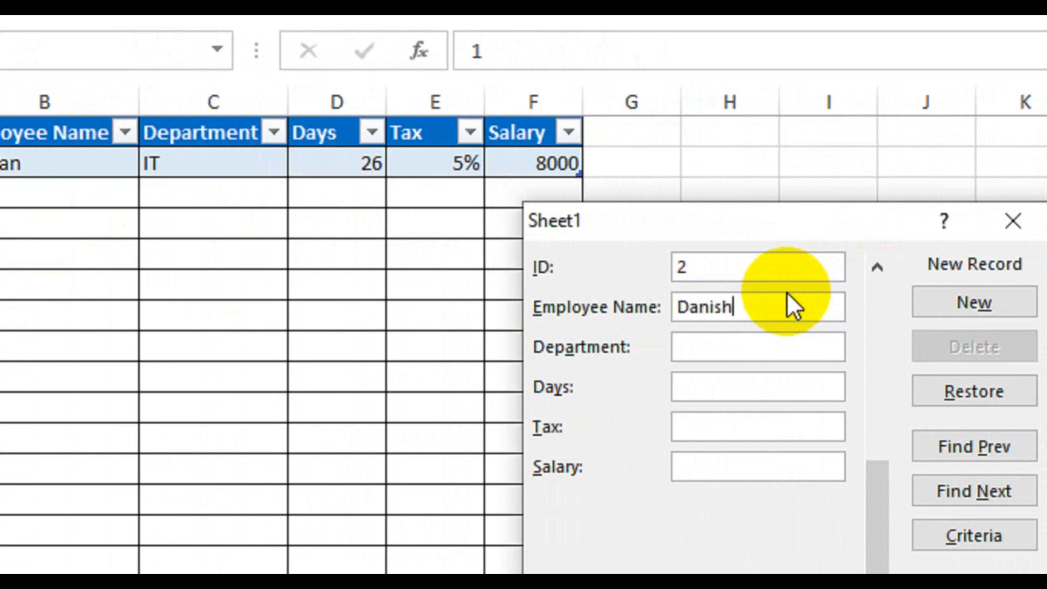
{"action": "key", "text": "Tab"}
{"action": "type", "text": "Account"}
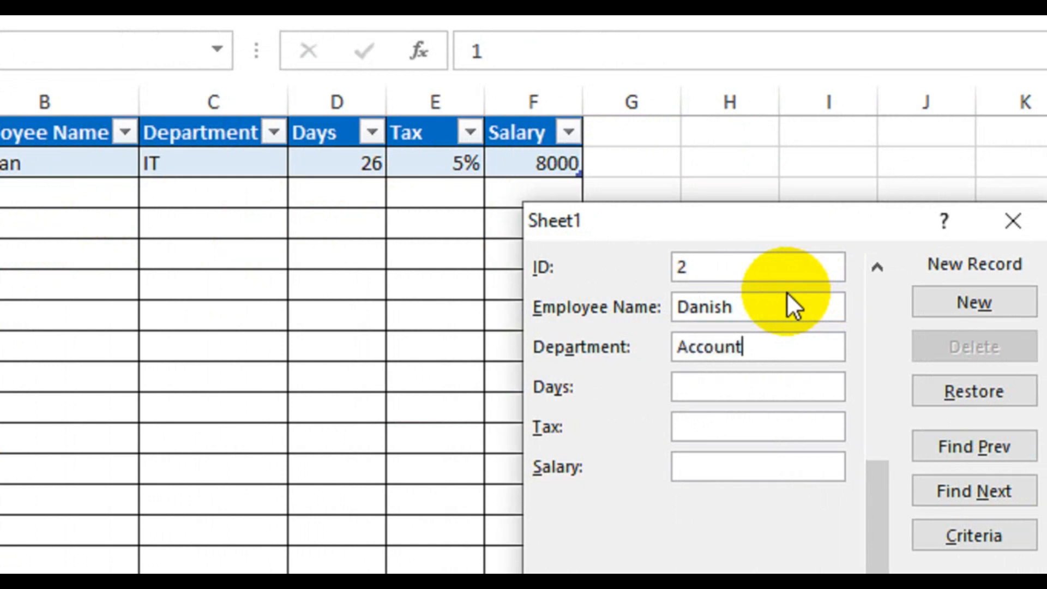
{"action": "type", "text": "s"}
Complete the second form record with 29 days, 5% tax and salary 15000, add it to the table, and reposition the form.
{"action": "key", "text": "Tab"}
{"action": "type", "text": "29"}
{"action": "key", "text": "Tab"}
{"action": "type", "text": "5%"}
{"action": "key", "text": "Tab"}
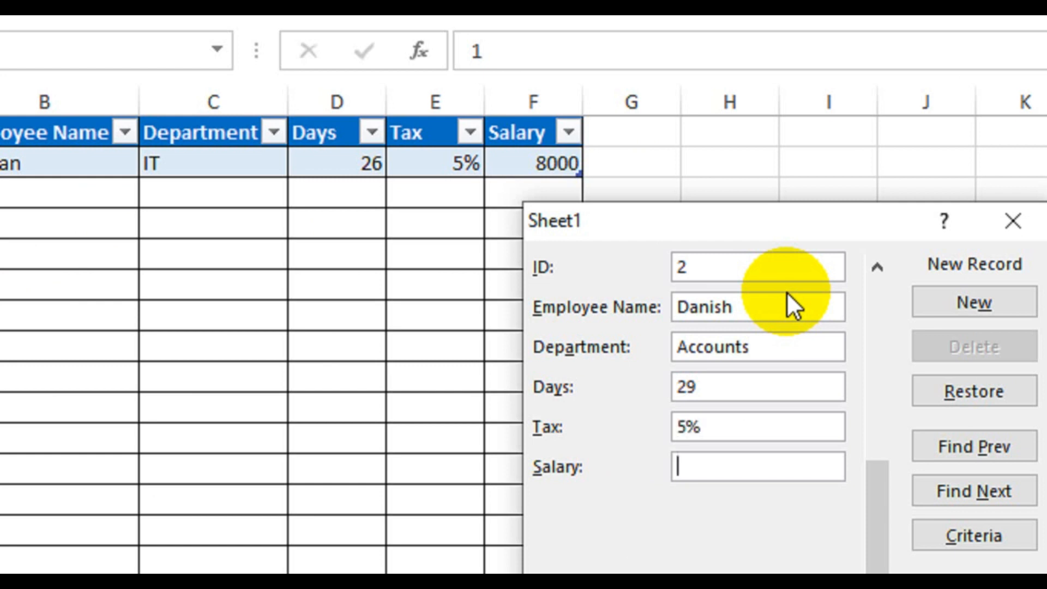
{"action": "type", "text": "15000"}
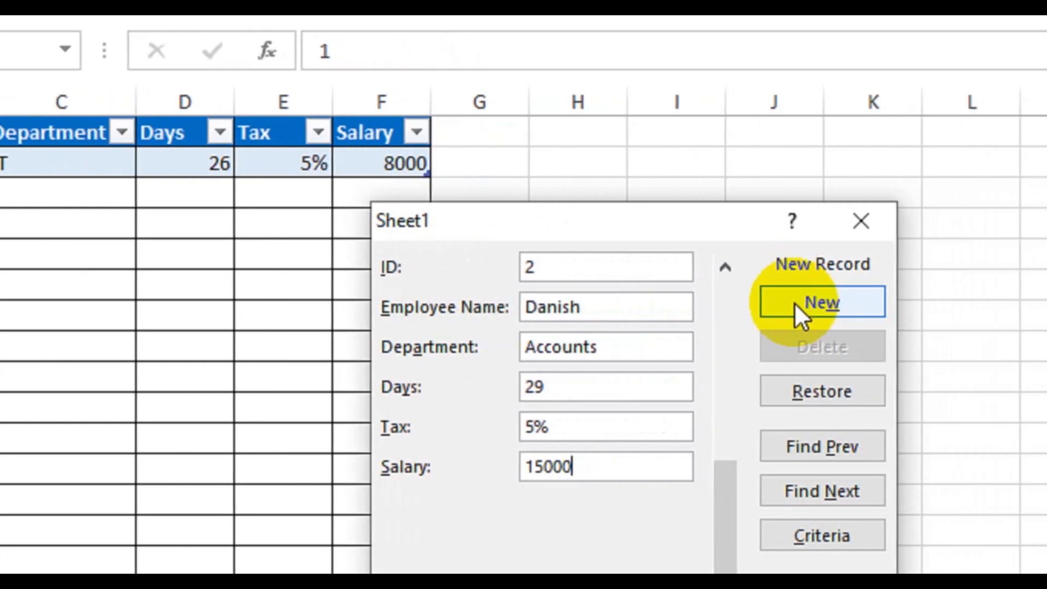
{"action": "left_click", "coordinate": [786, 302]}
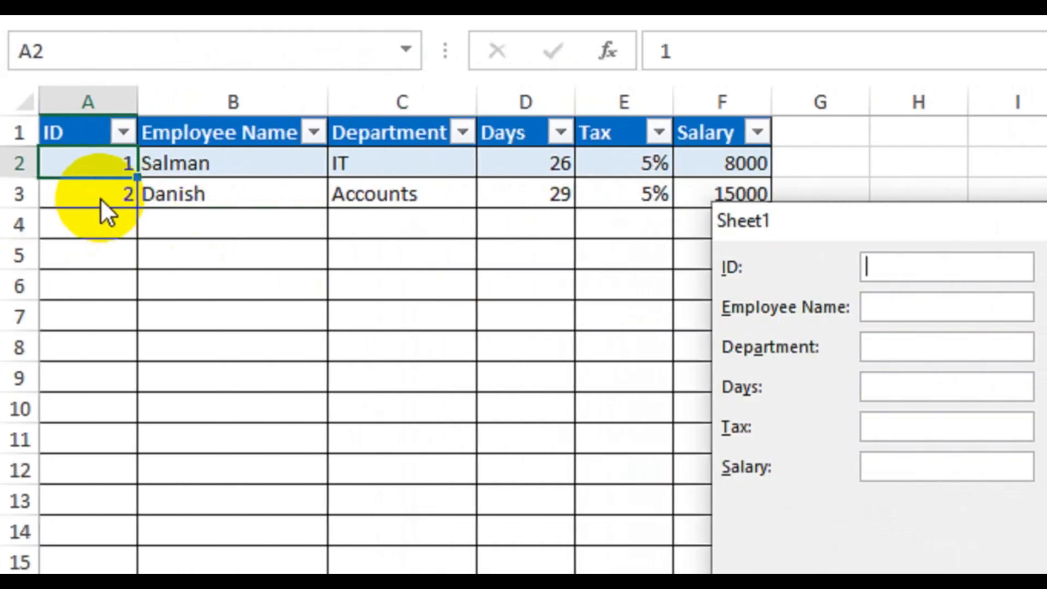
{"action": "left_click_drag", "start_coordinate": [823, 227], "coordinate": [786, 191]}
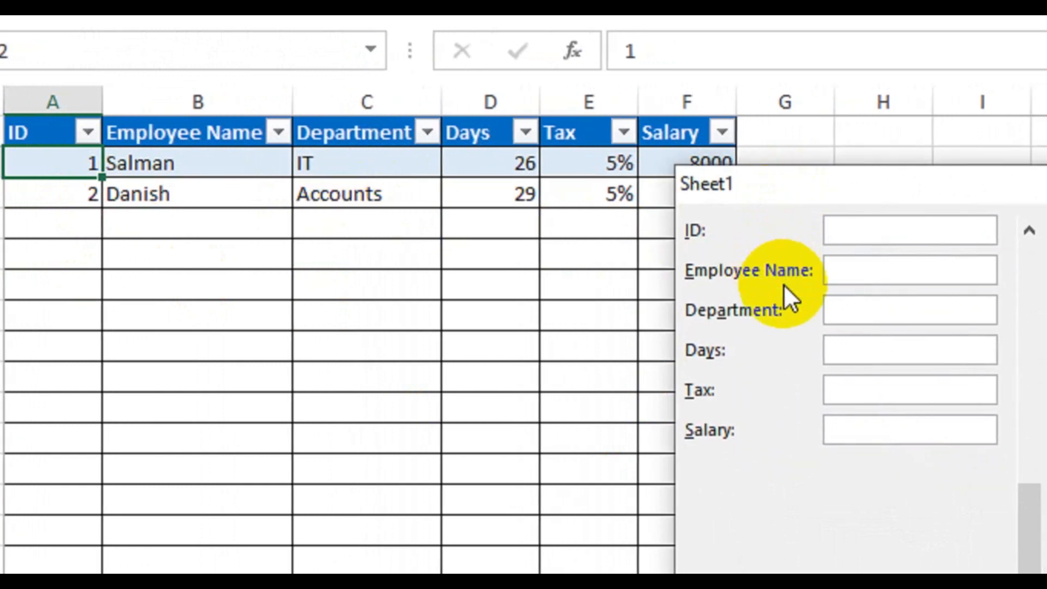